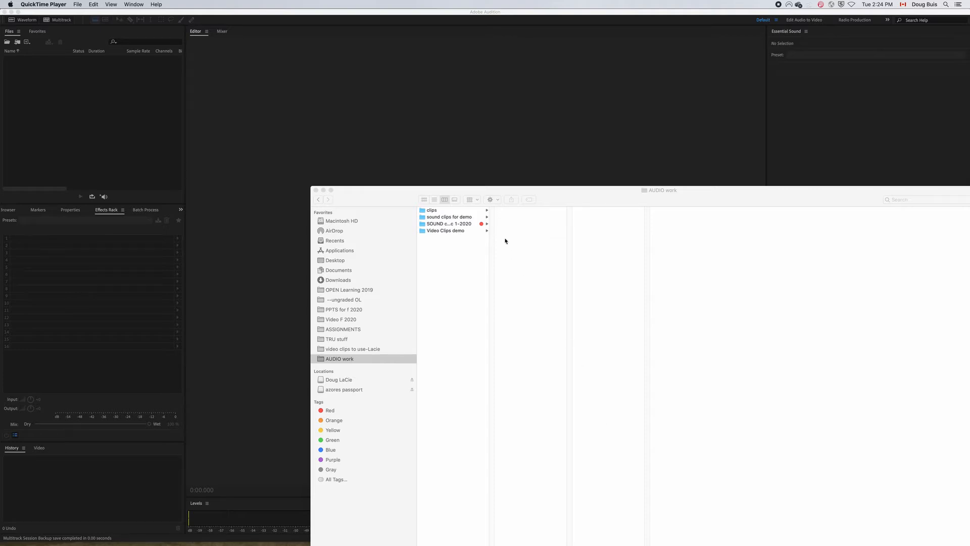
Import the noise MP3, seagull, loon and basketball bounce files from the "sound clips for demo" folder into Audition, closing the file browser.
click(453, 218)
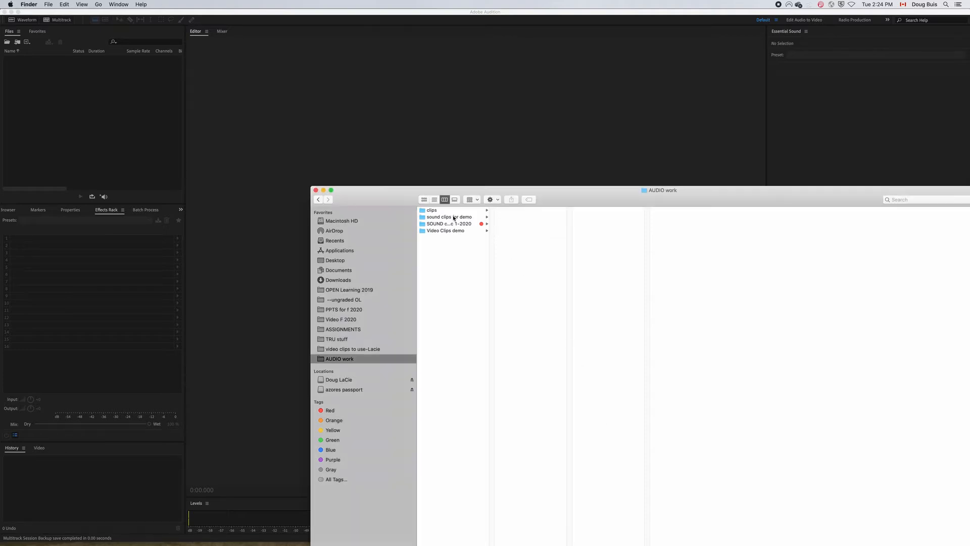
click(454, 218)
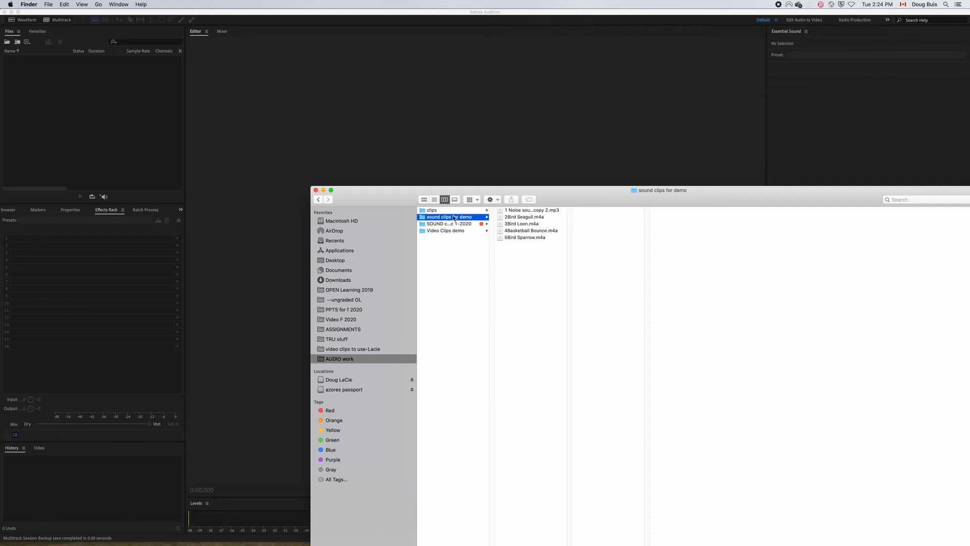
click(530, 231)
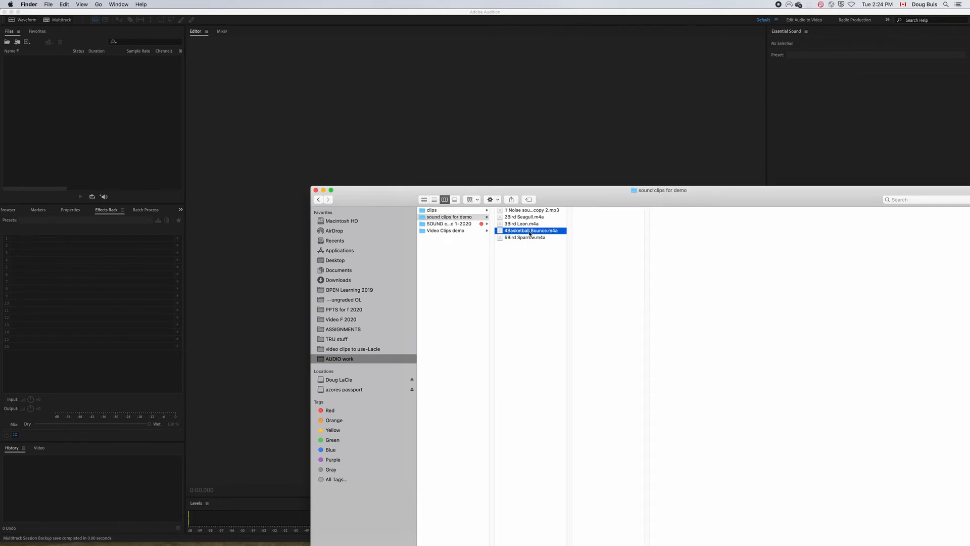
shift+click(529, 210)
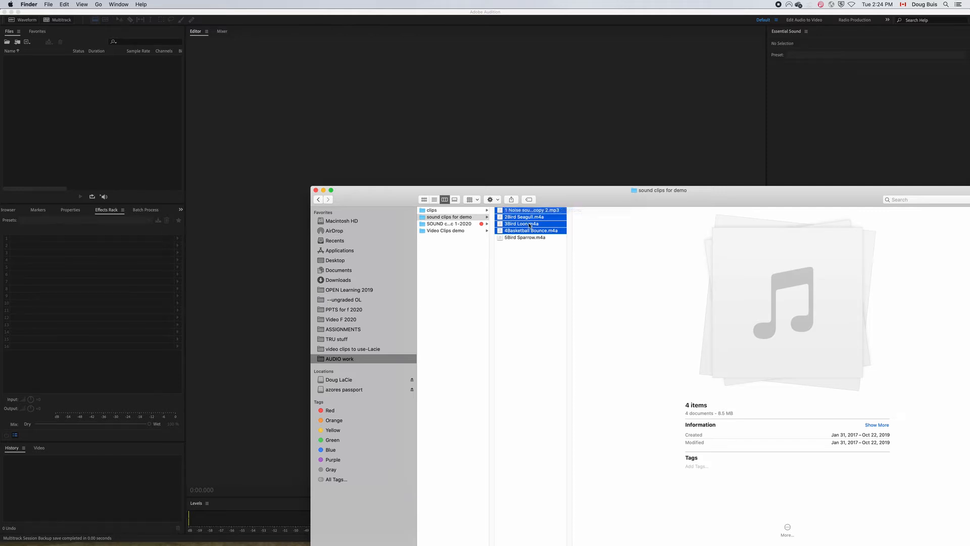
drag(535, 211, 71, 111)
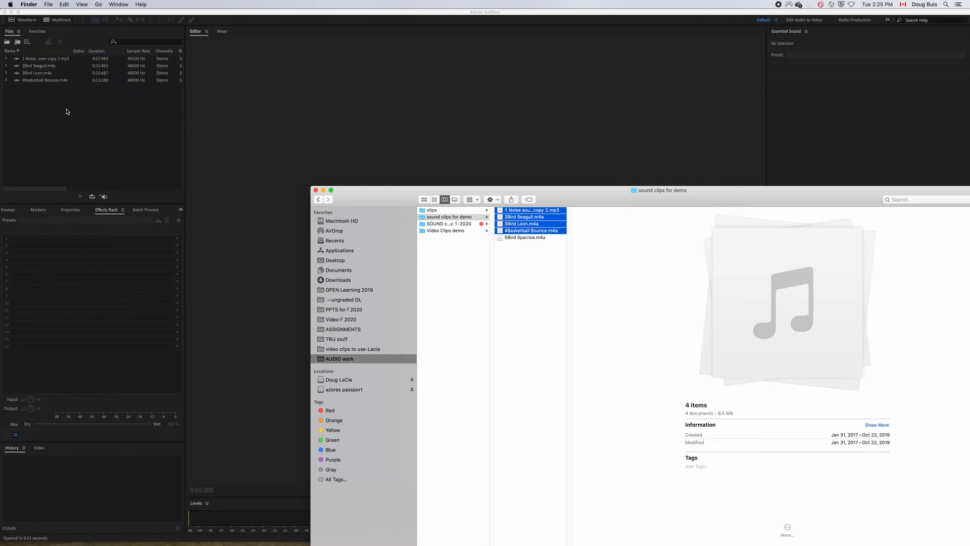
click(316, 191)
click(138, 126)
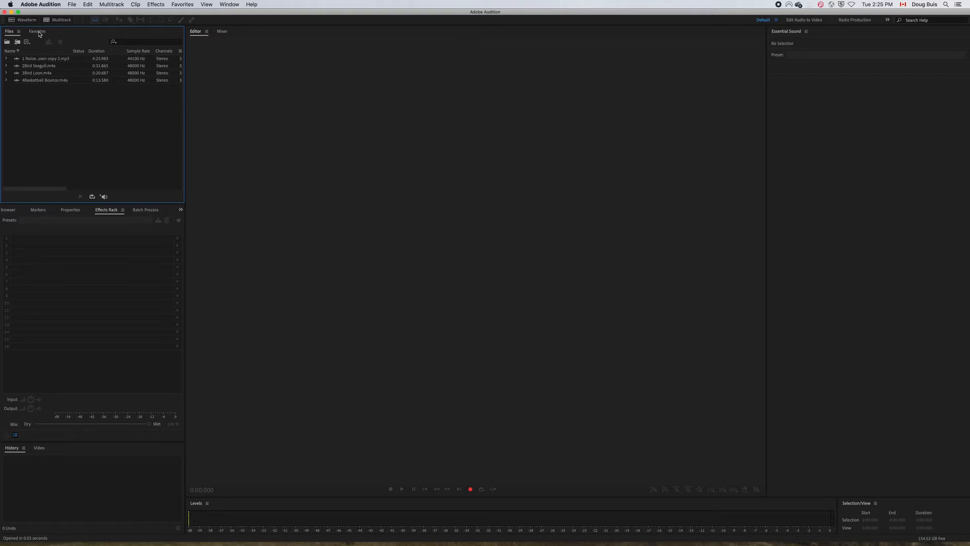
Create a new multitrack session named "noise reduction" at a 48000 Hz sample rate.
click(62, 23)
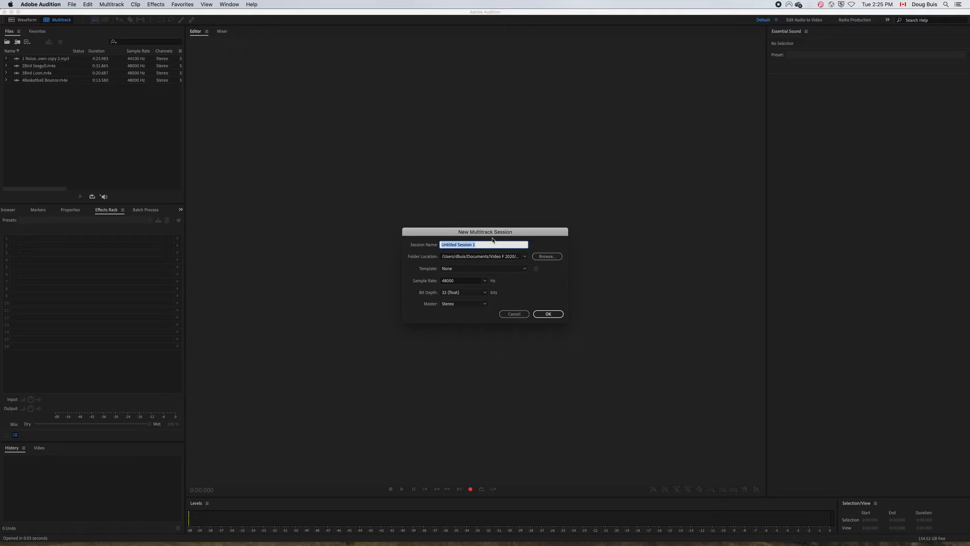
text(noise reduction)
key(Return)
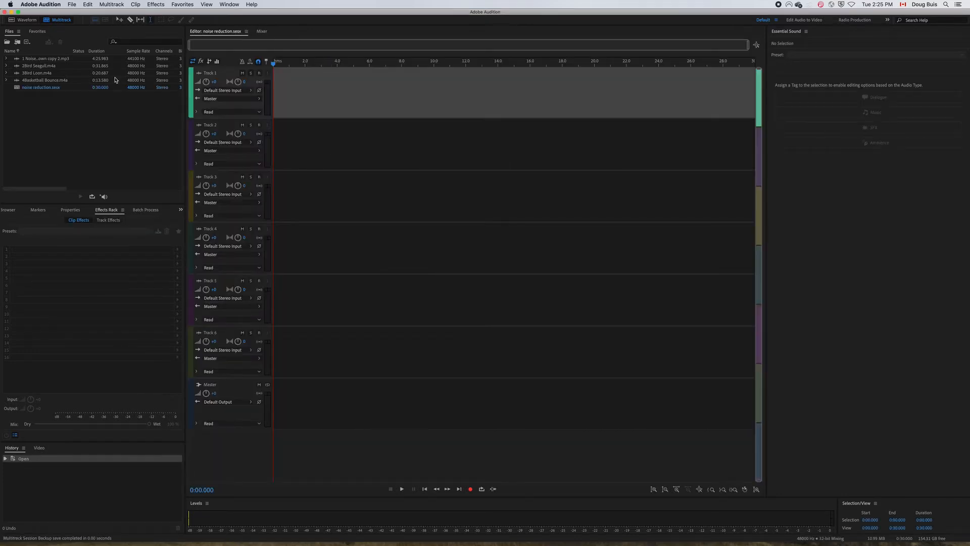
Place the "1 Noise" MP3 at the start of Track 1, accepting a copy conformed to the session's sample rate.
click(37, 59)
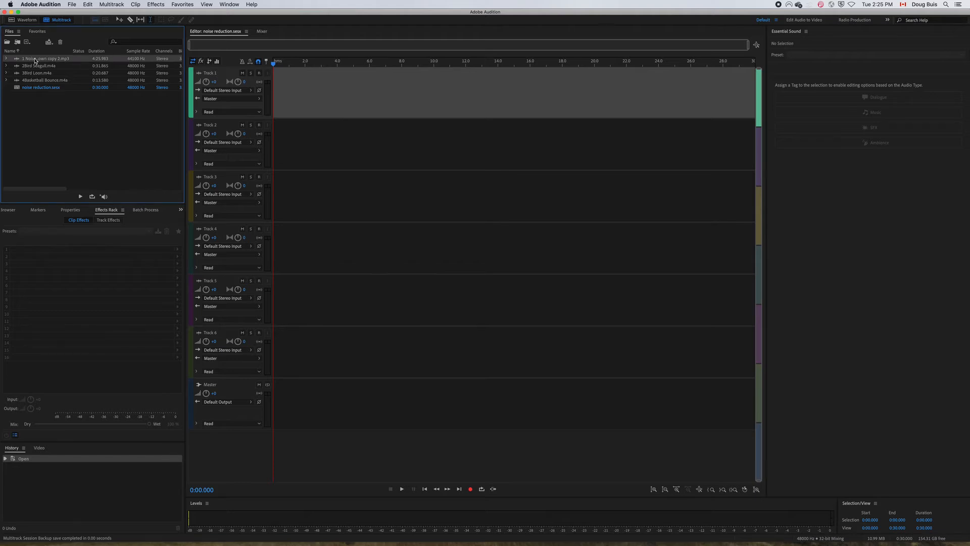
drag(35, 61, 344, 96)
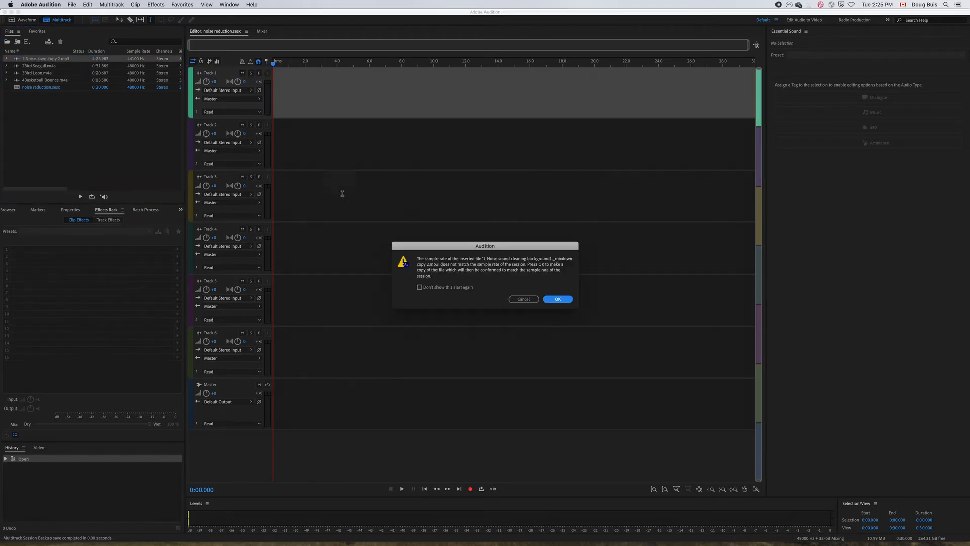
click(558, 300)
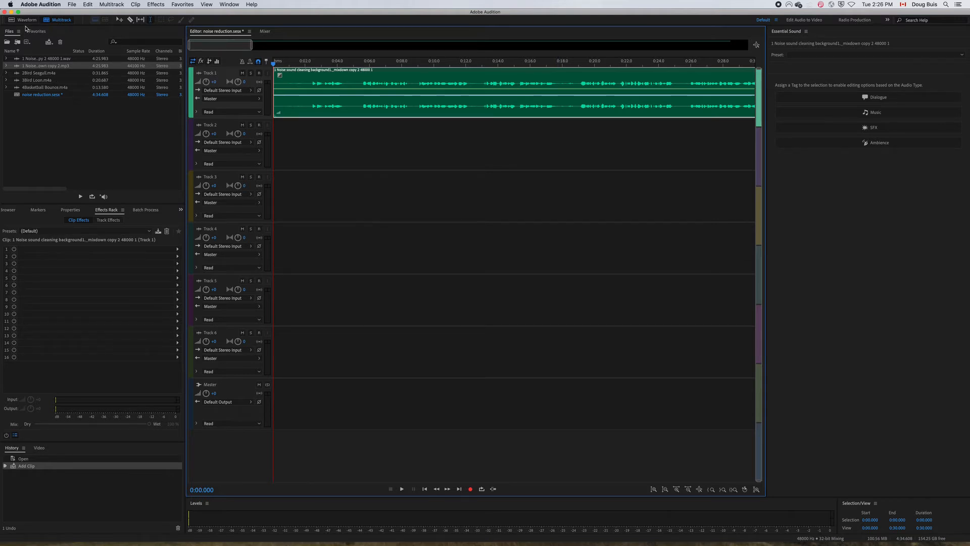
Open the Track 1 noise clip in the waveform editor, play about its first 18 seconds, and return the playhead near the start.
click(25, 21)
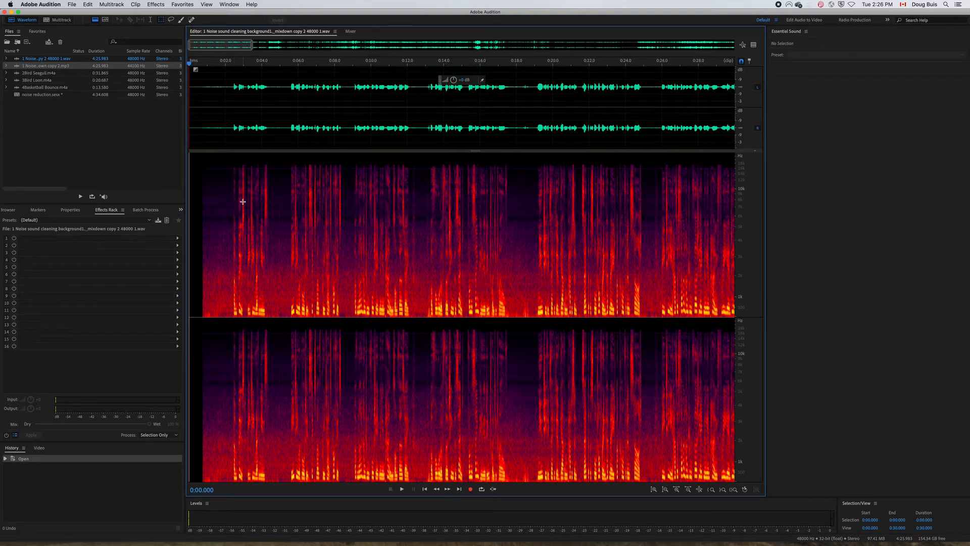
key(space)
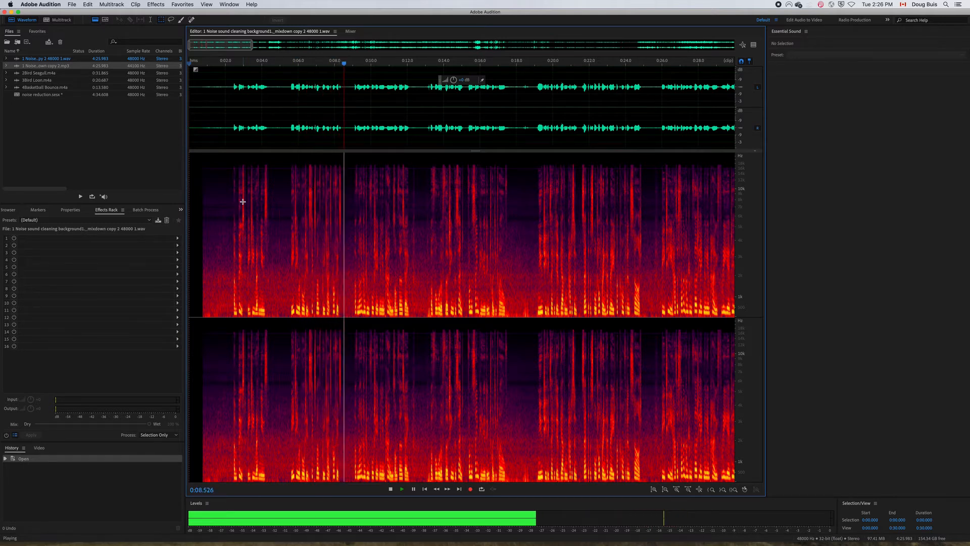
key(space)
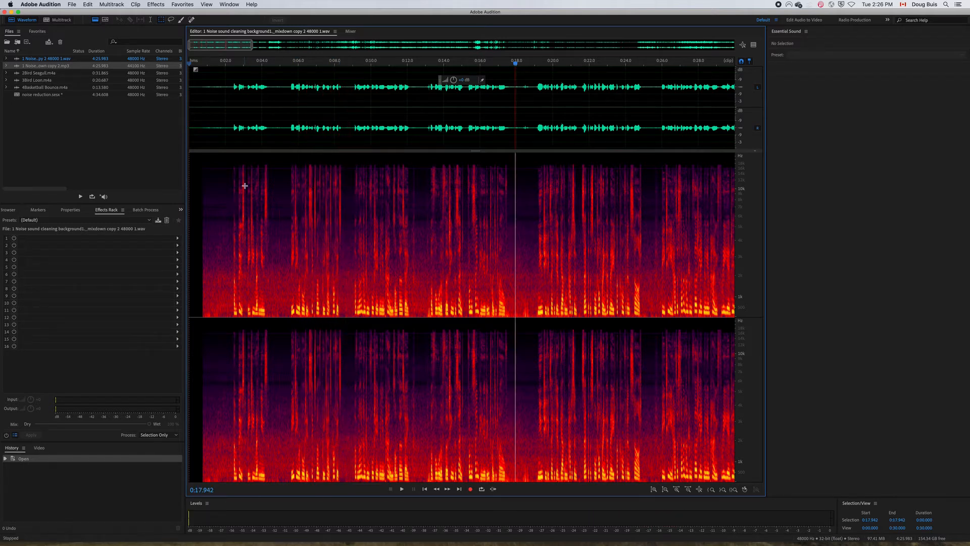
click(195, 71)
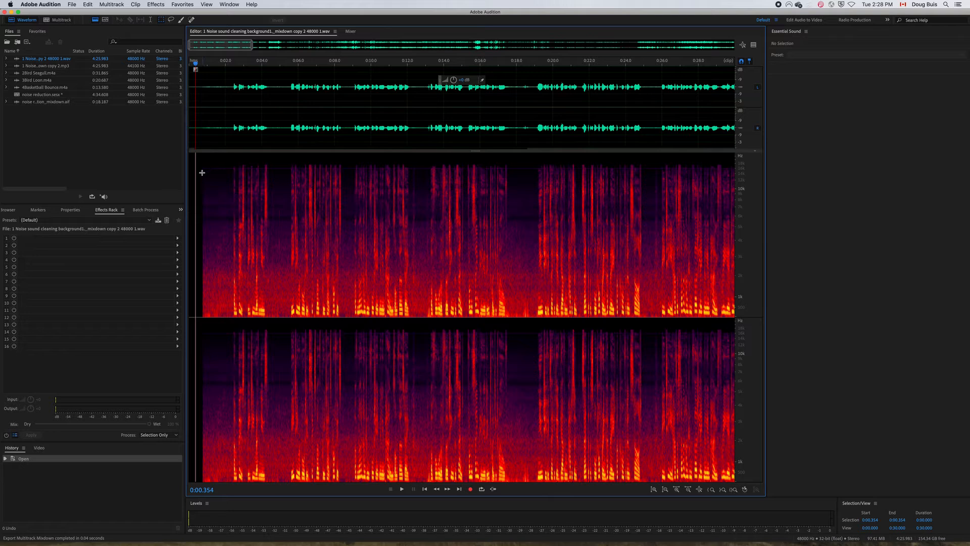
Select the speech-free background noise in the spectrogram from about 0:00.7 to 0:02.3 and capture it as the noise print.
drag(201, 173, 231, 319)
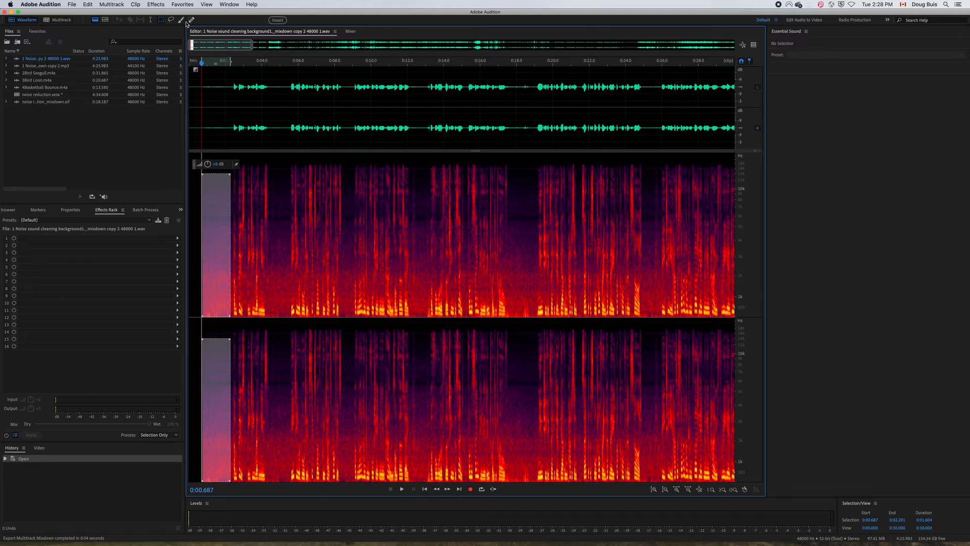
click(156, 5)
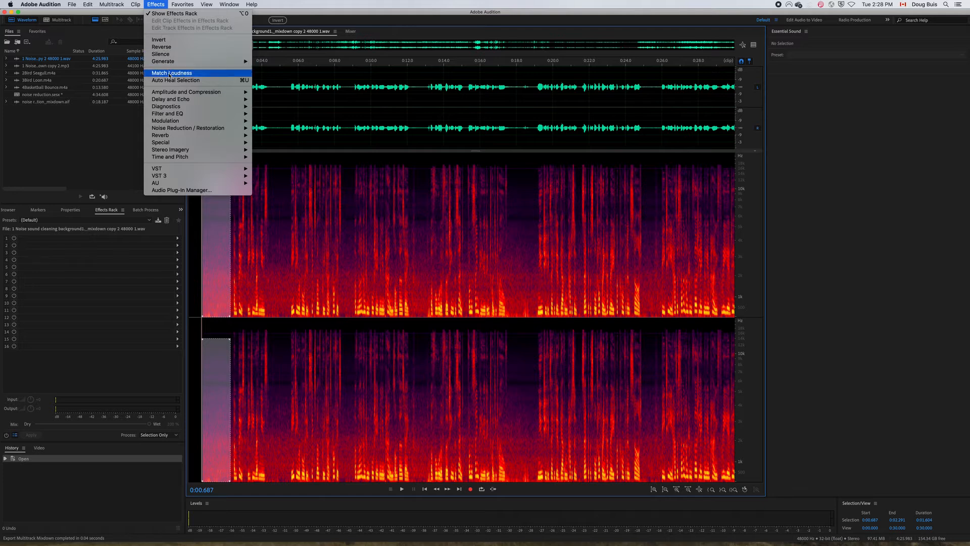
mouse_move(176, 129)
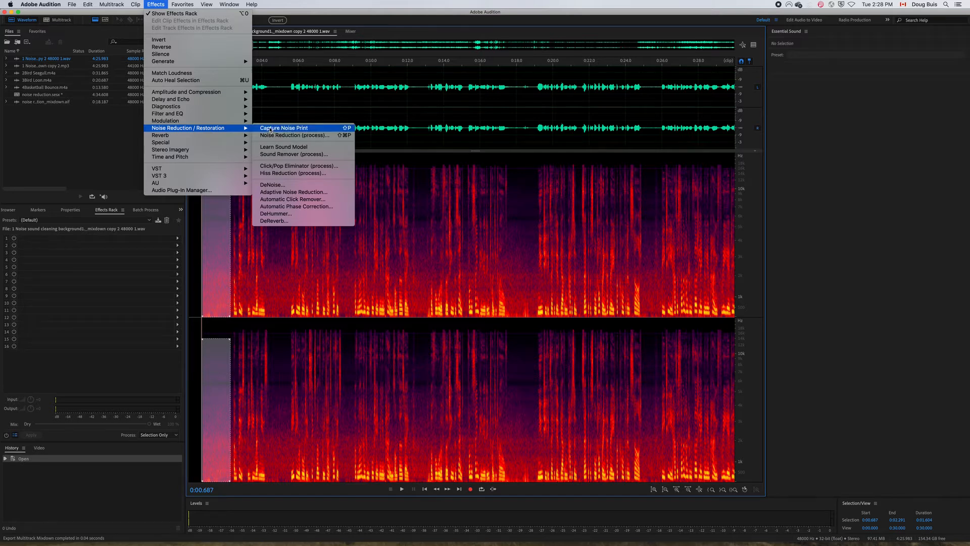
click(270, 128)
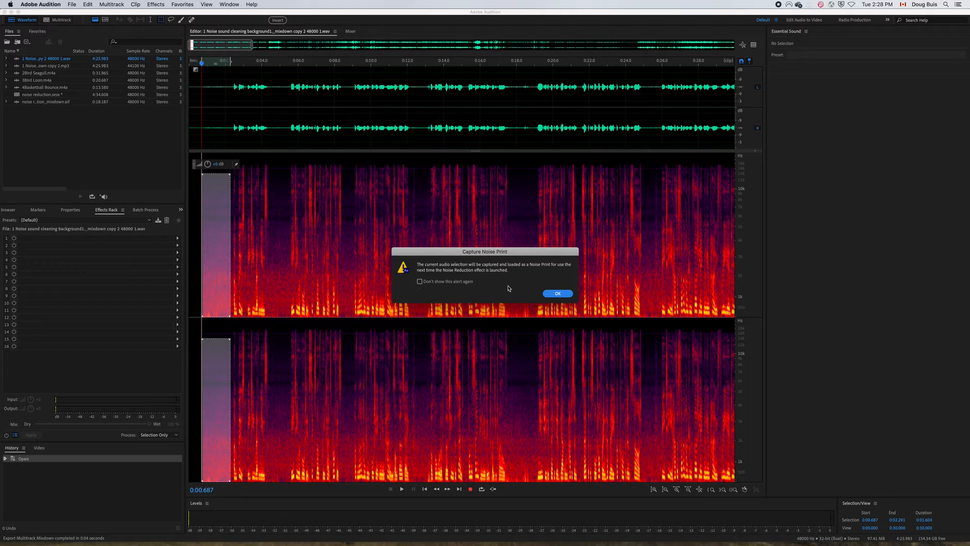
click(556, 295)
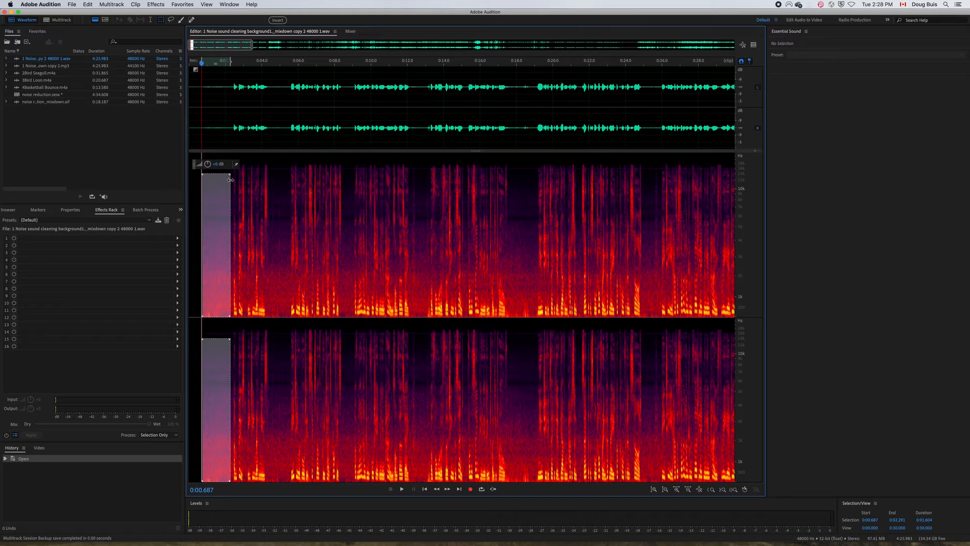
Extend the spectral selection to about 0:09 and open the Noise Reduction process for it, keeping the effect window fully in view.
drag(230, 181, 353, 193)
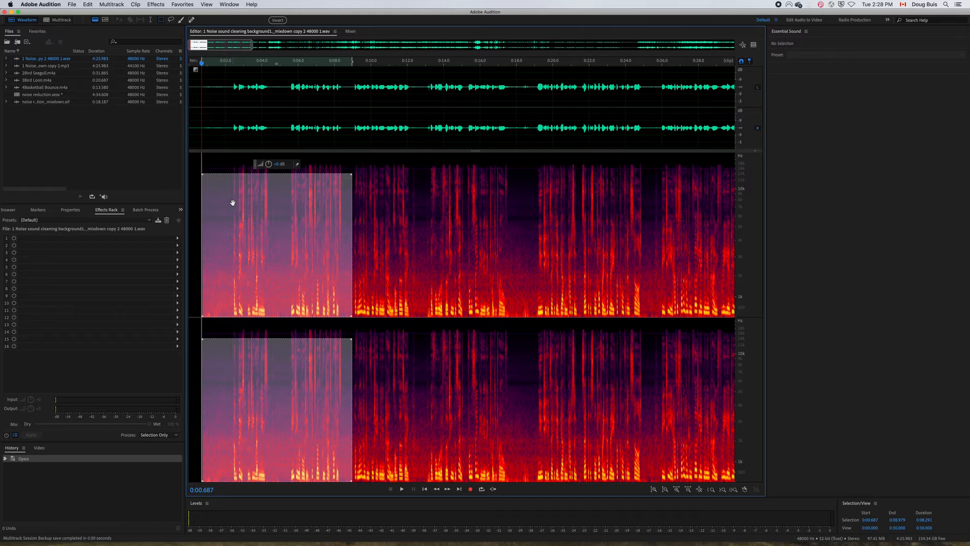
key(super+shift+p)
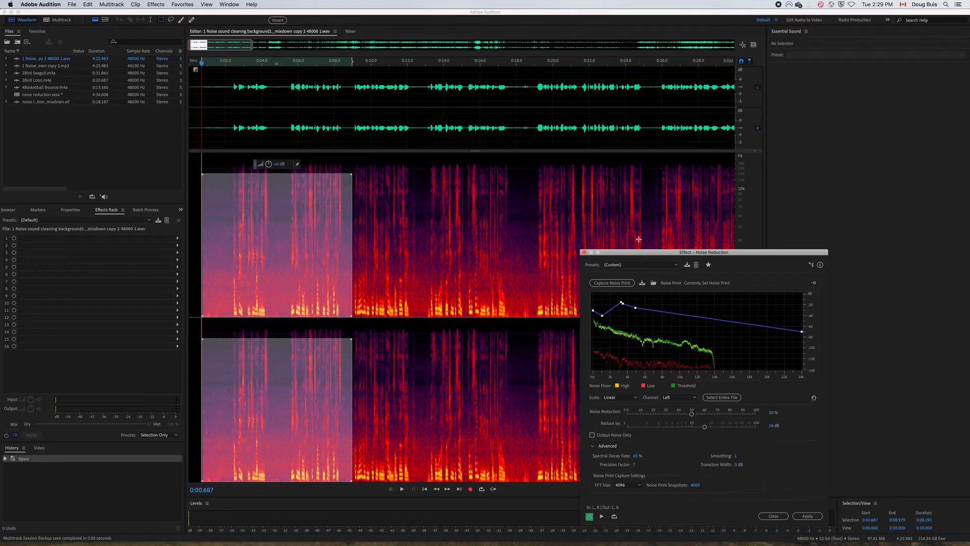
drag(632, 252, 568, 147)
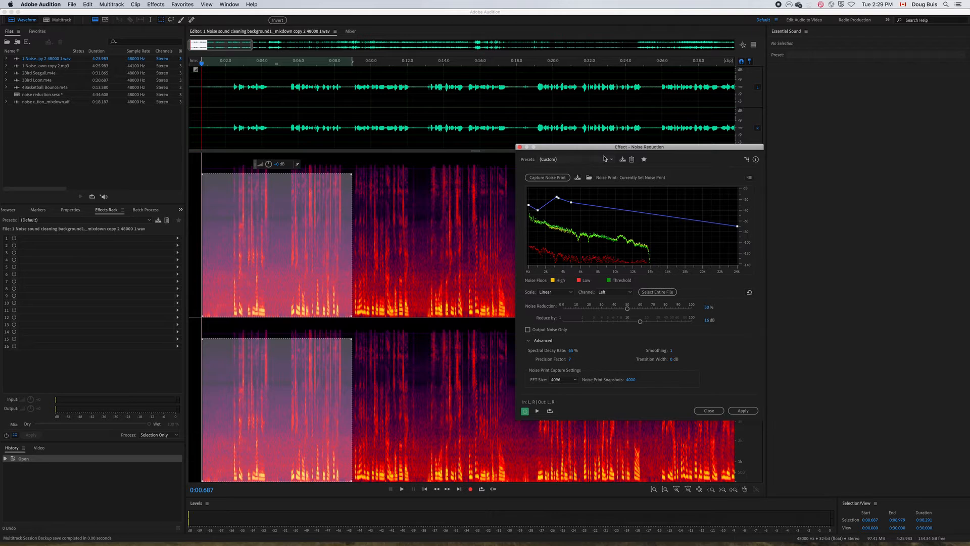
Load the Default noise reduction preset, then raise Noise Reduction to 70% and Reduce by to about 21.4 dB.
click(610, 160)
click(568, 170)
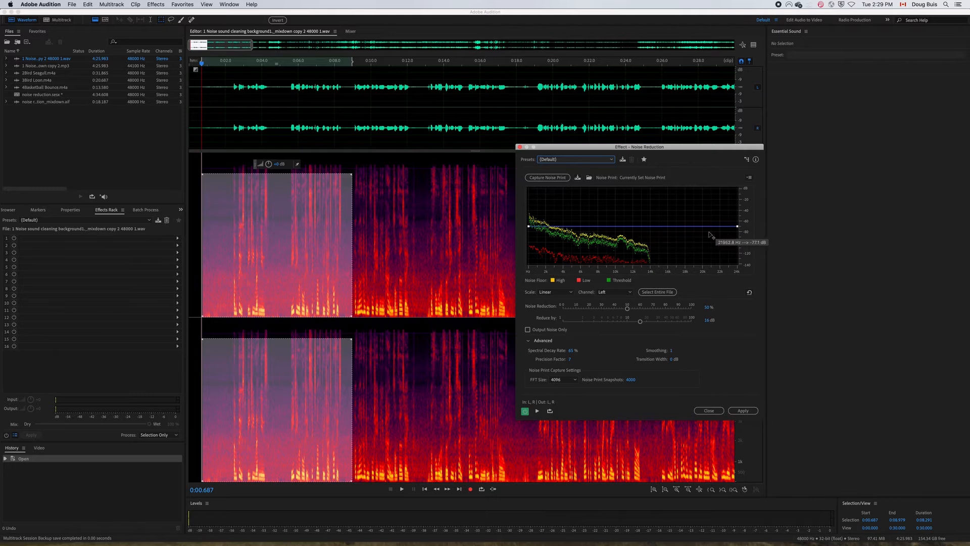
click(628, 309)
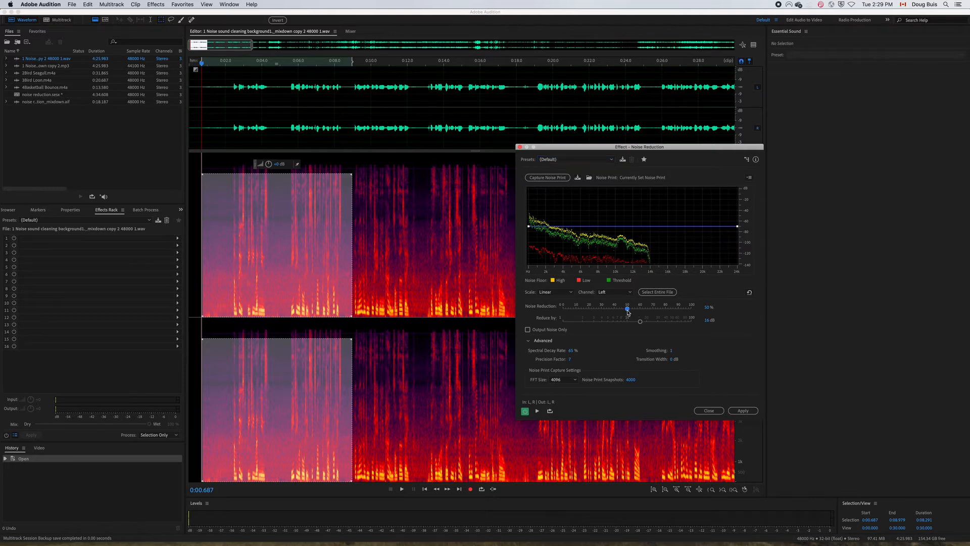
drag(627, 312, 649, 323)
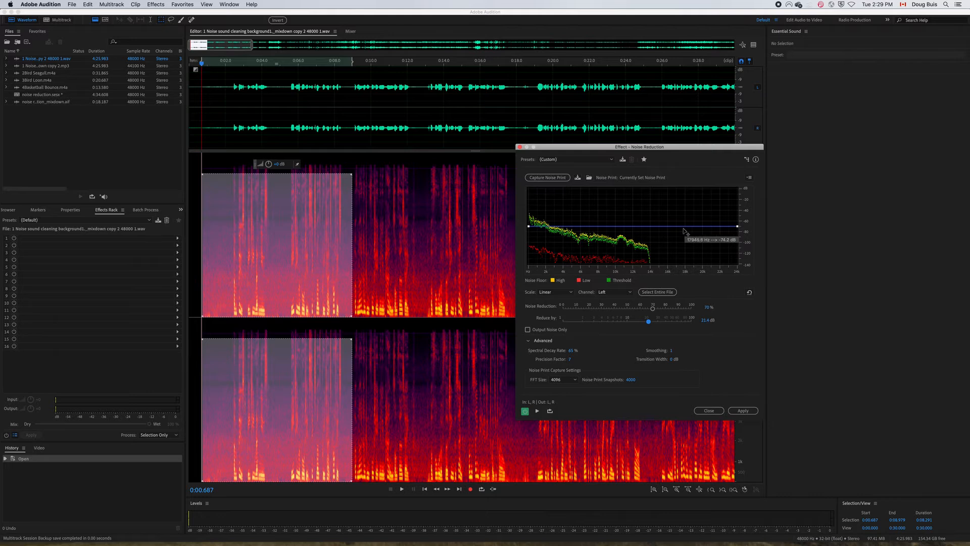
Add three control points along the flat noise reduction curve at about 15 kHz, 10 kHz and 5 kHz.
click(657, 227)
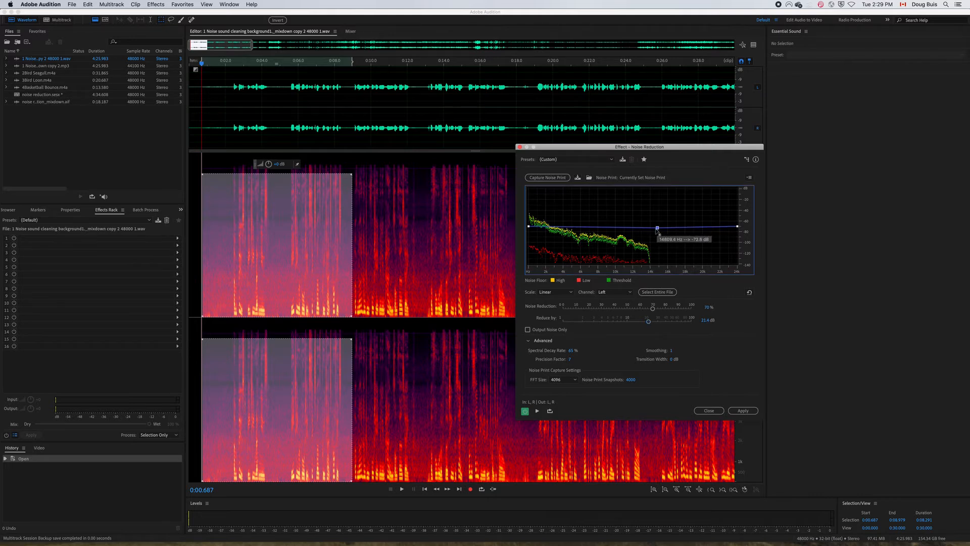
click(618, 227)
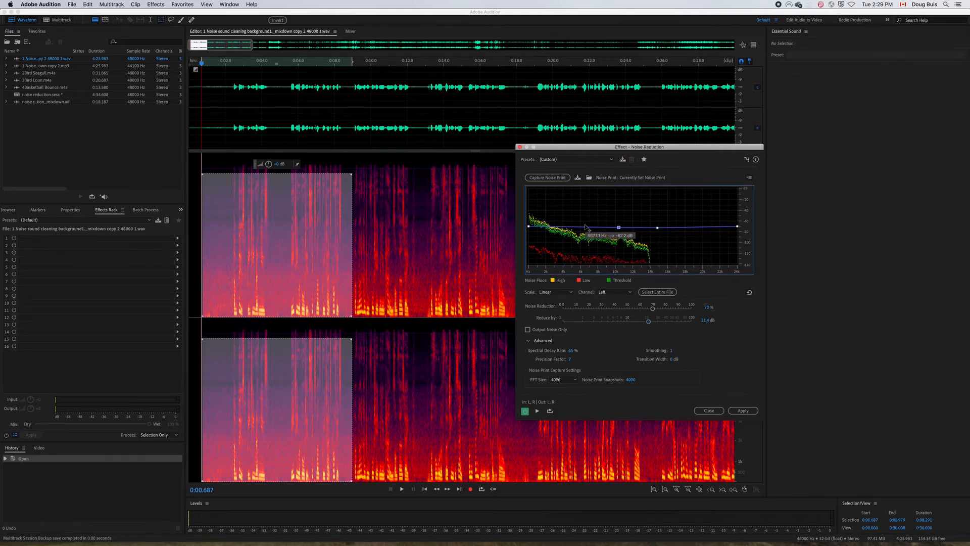
click(571, 227)
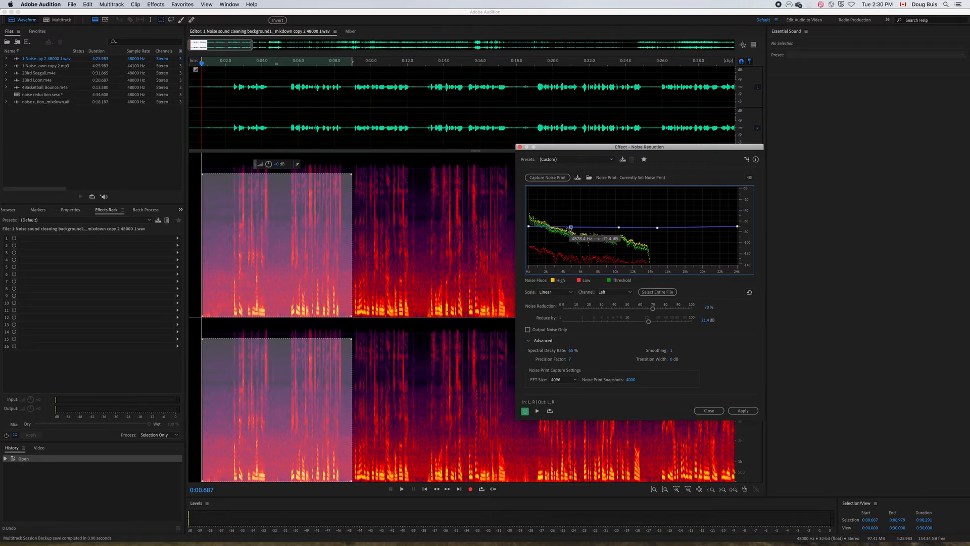
Raise the curve's 10 kHz and 15 kHz control points and add another point between them at about 12.5 kHz.
click(620, 228)
drag(622, 229, 621, 218)
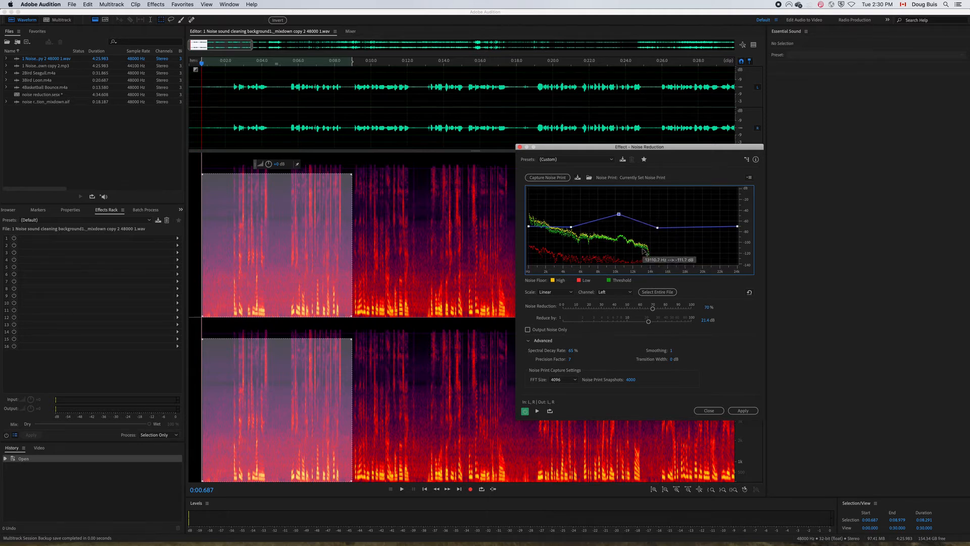
drag(657, 228, 658, 222)
click(637, 218)
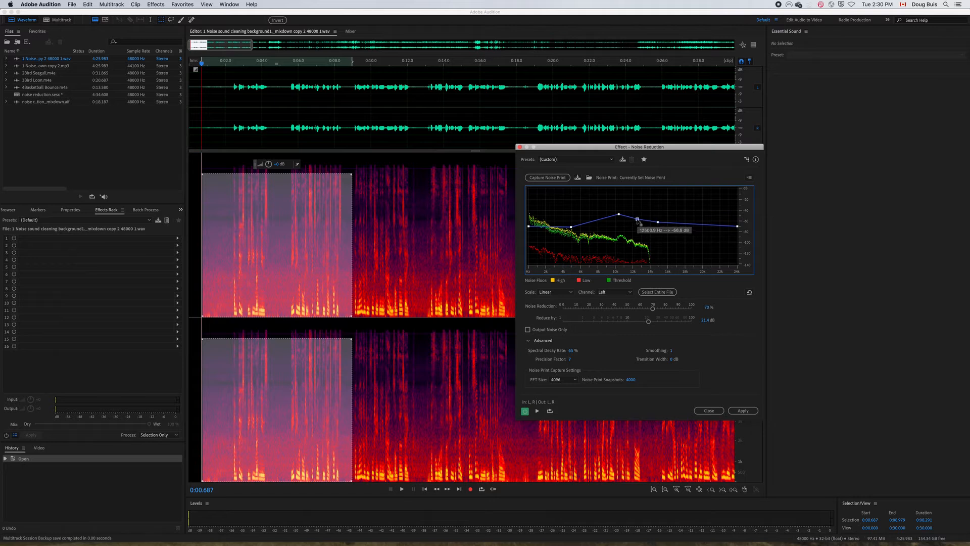
Add more control points and raise the noise reduction curve to a nearly level line from 0 to about 12.5 kHz.
drag(598, 220, 529, 218)
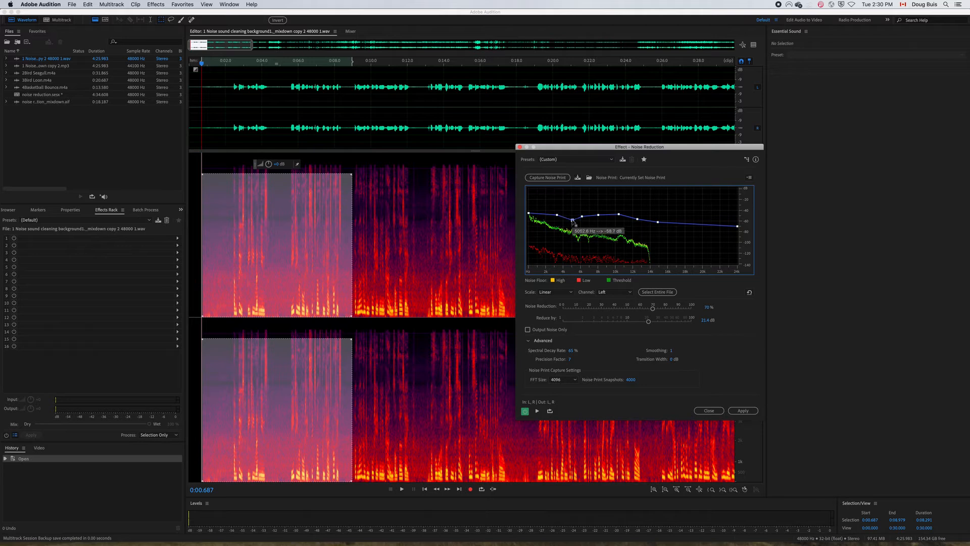
drag(582, 216, 659, 220)
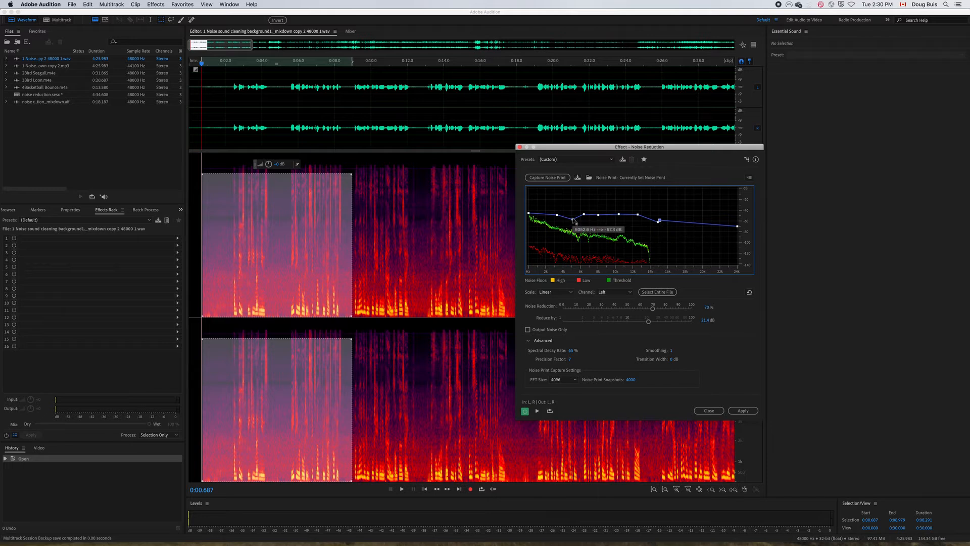
drag(575, 221, 529, 214)
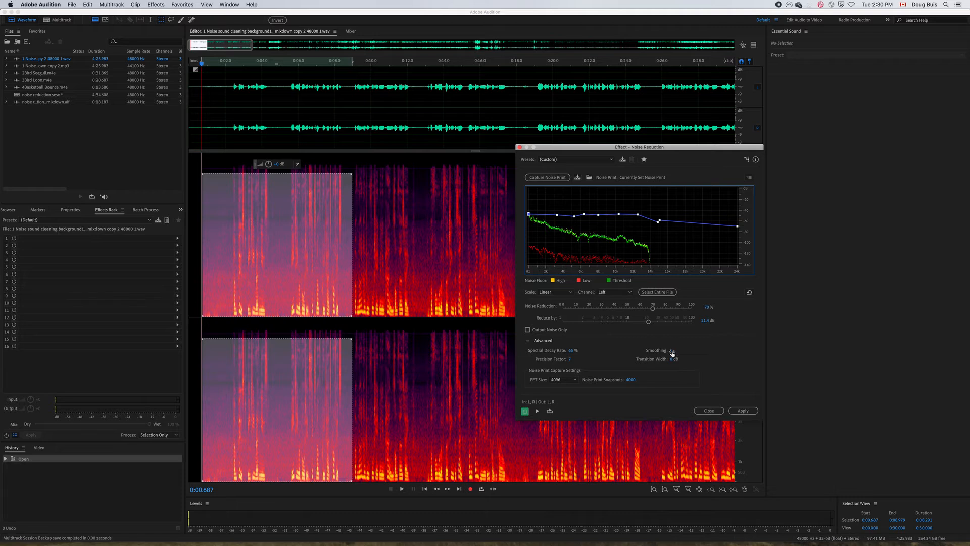
drag(672, 353, 661, 352)
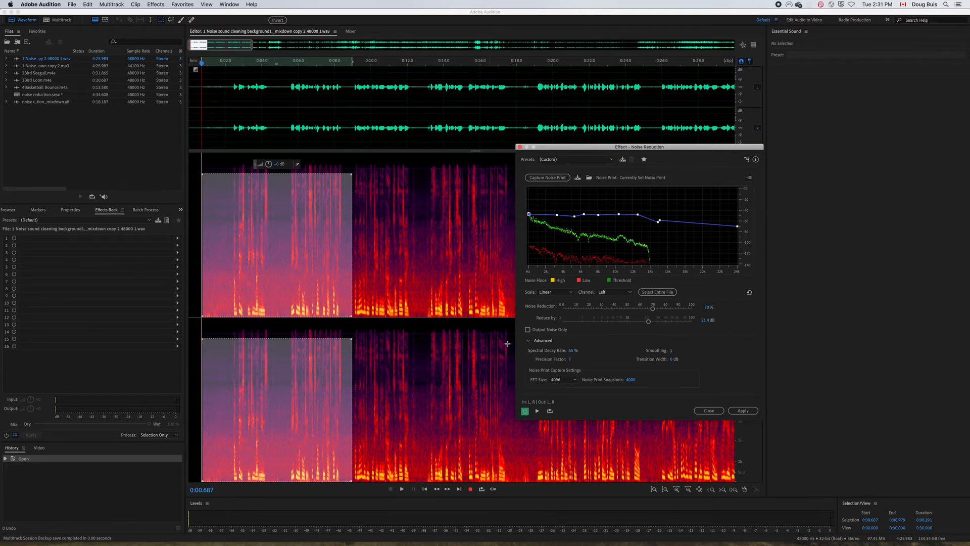
Apply the Noise Reduction effect to the selected passage and play it back.
click(737, 412)
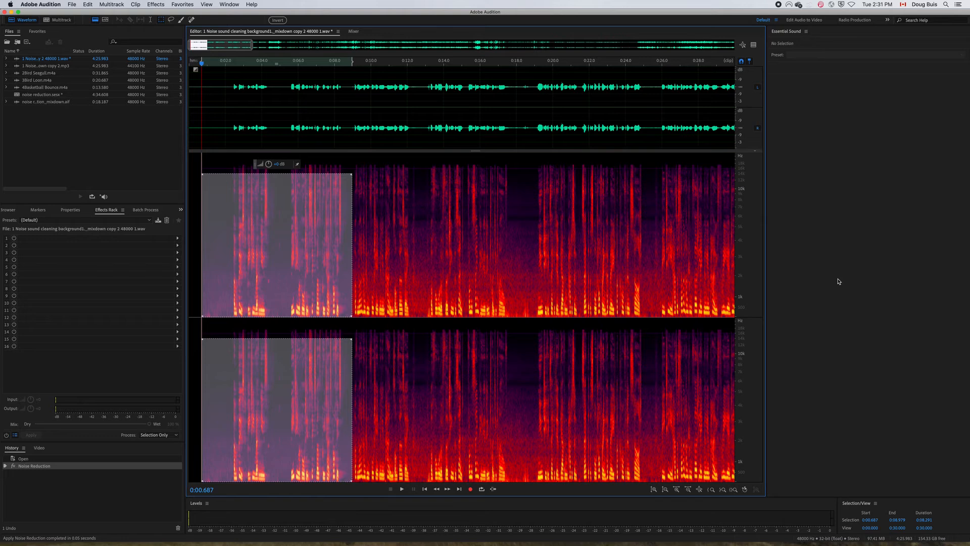
key(space)
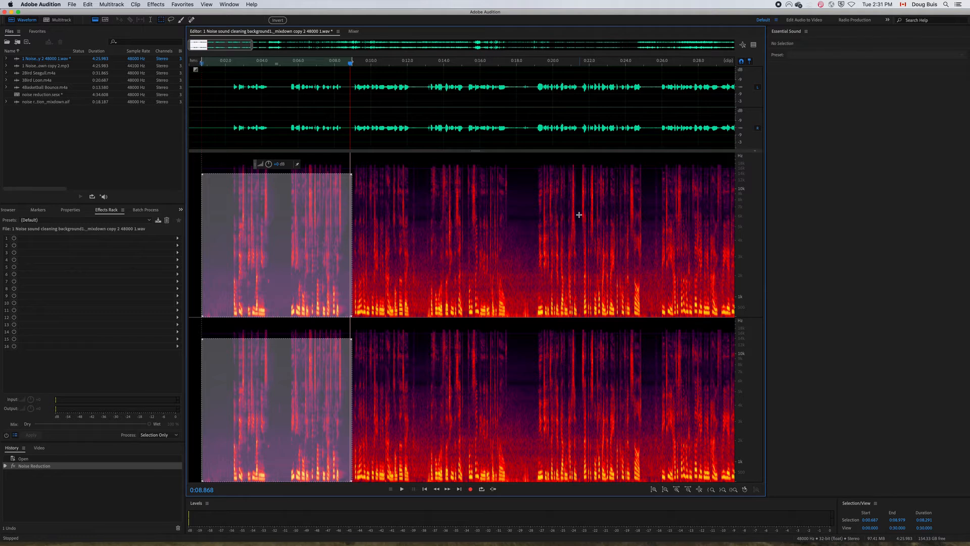
Undo the Noise Reduction, listen to the unprocessed selection for comparison, and redo the effect.
key(super+z)
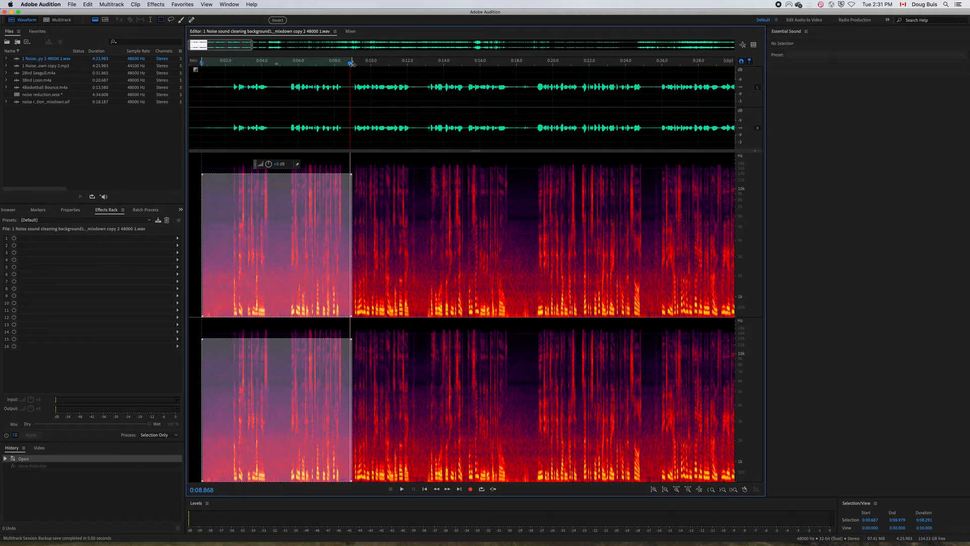
key(space)
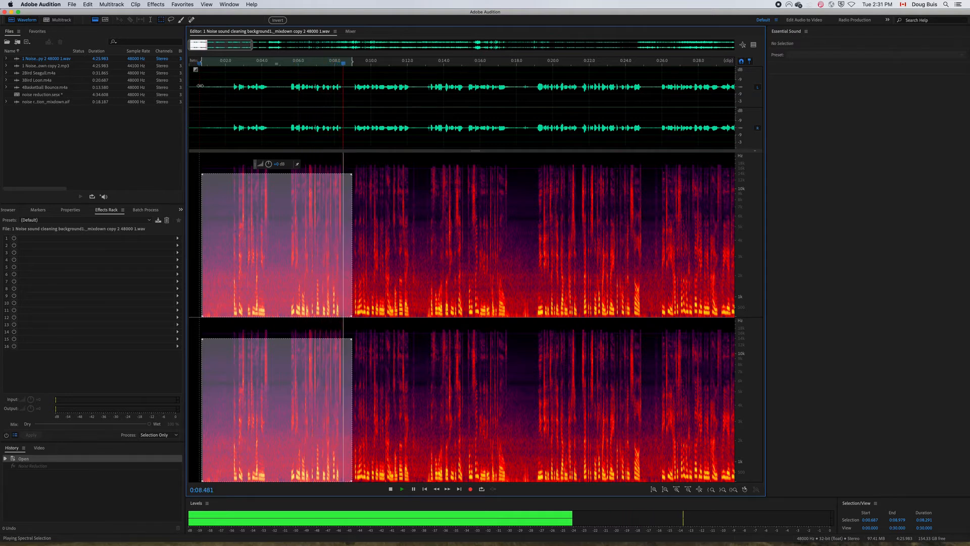
click(88, 4)
click(98, 32)
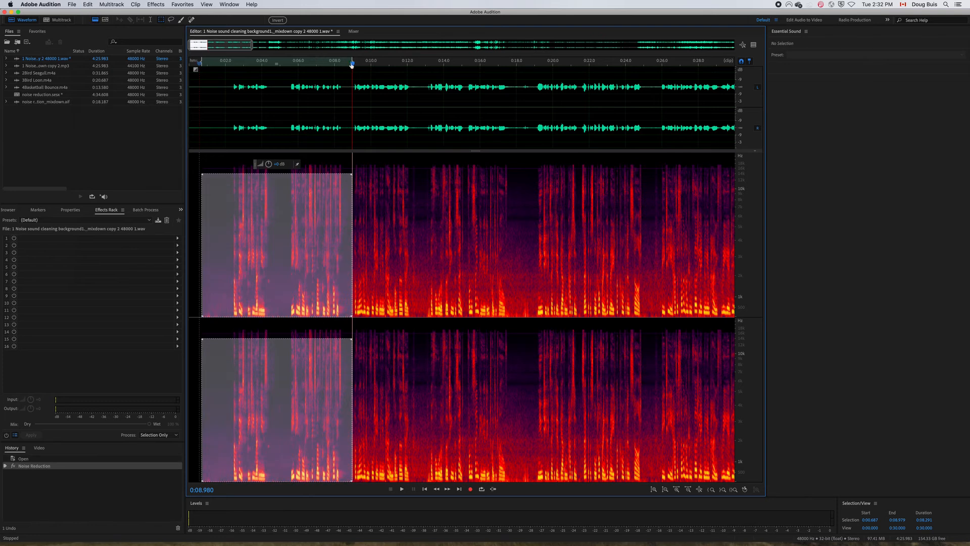
Return the playhead to the start of the selection and listen to the noise-reduced passage.
drag(349, 65, 203, 72)
key(space)
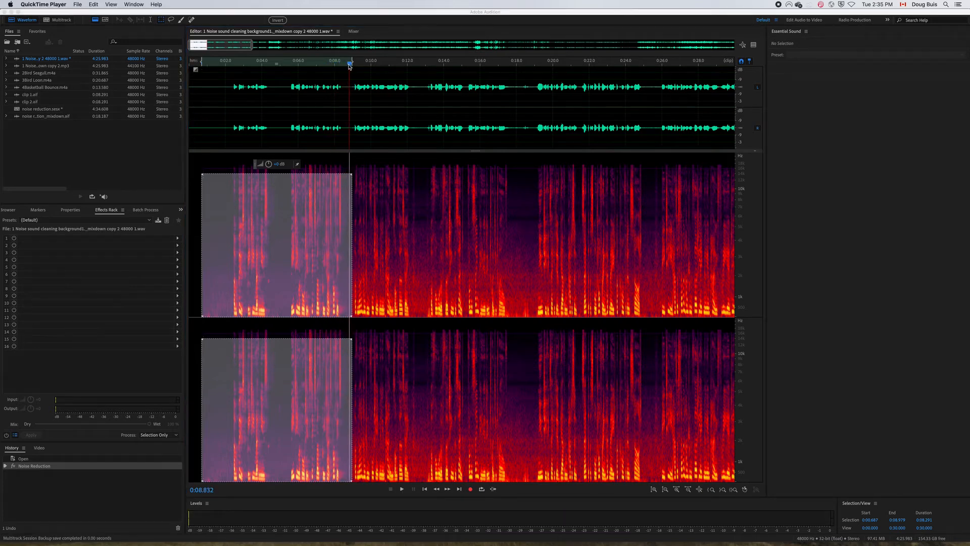
click(347, 66)
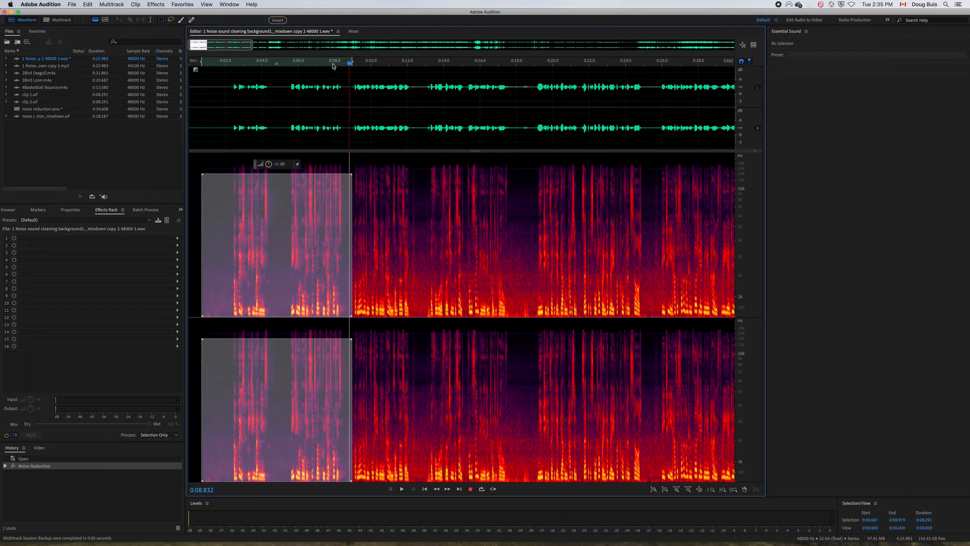
drag(349, 64, 205, 68)
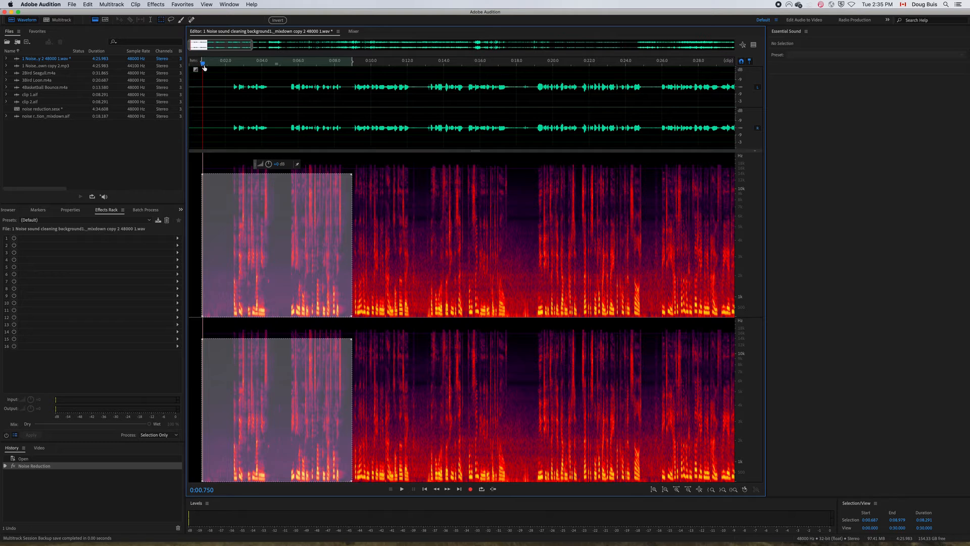
key(space)
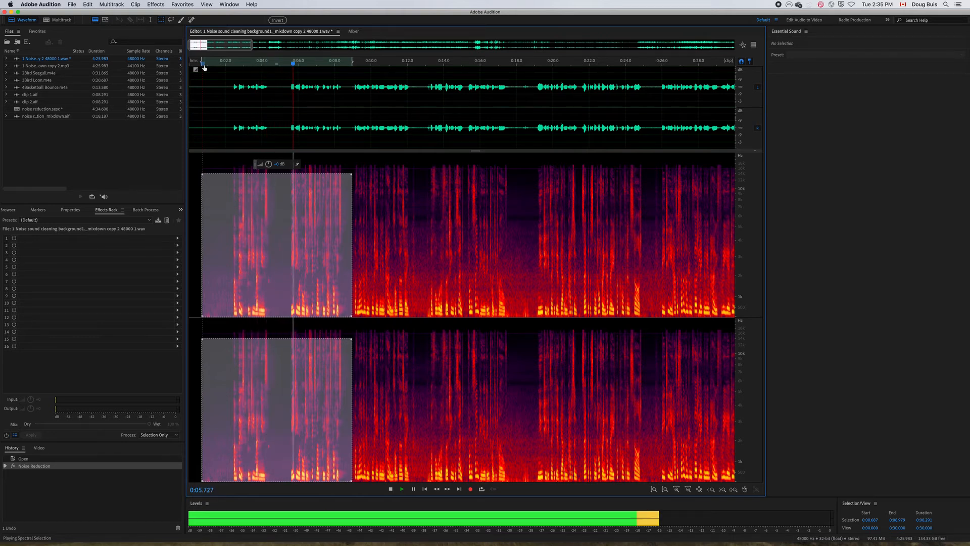
key(space)
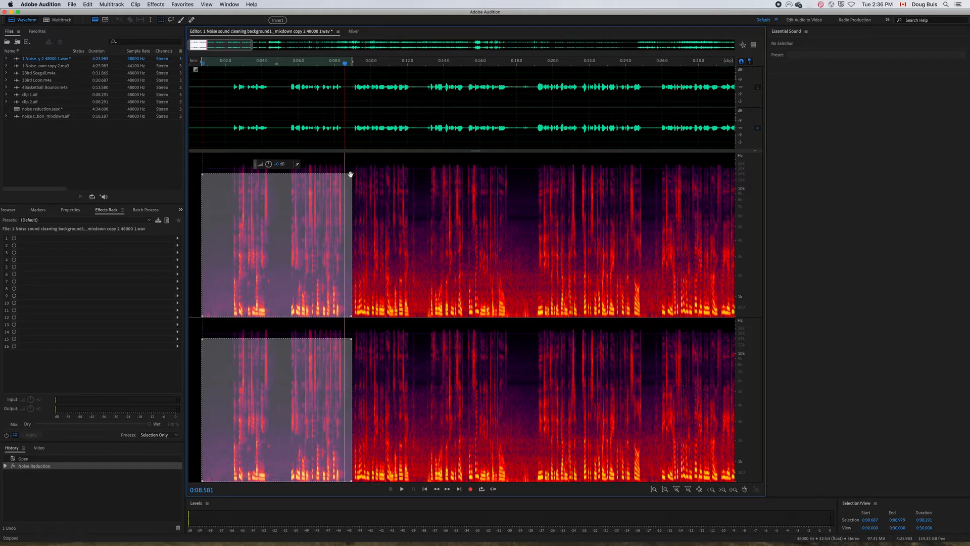
Redraw the spectral selection from about 0:00.750 to 0:08.666 across nearly all frequencies and open the FFT Filter effect for it.
drag(350, 175, 352, 173)
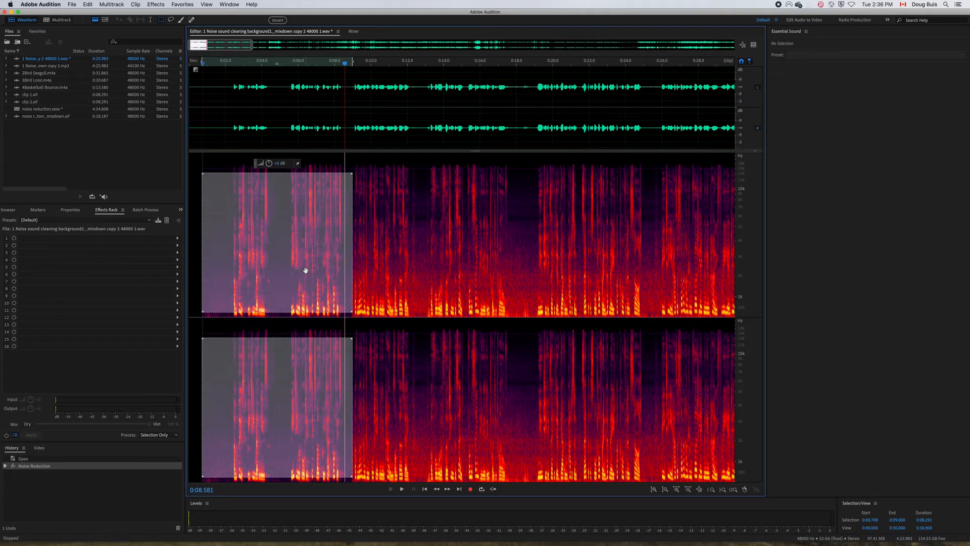
drag(203, 157, 346, 325)
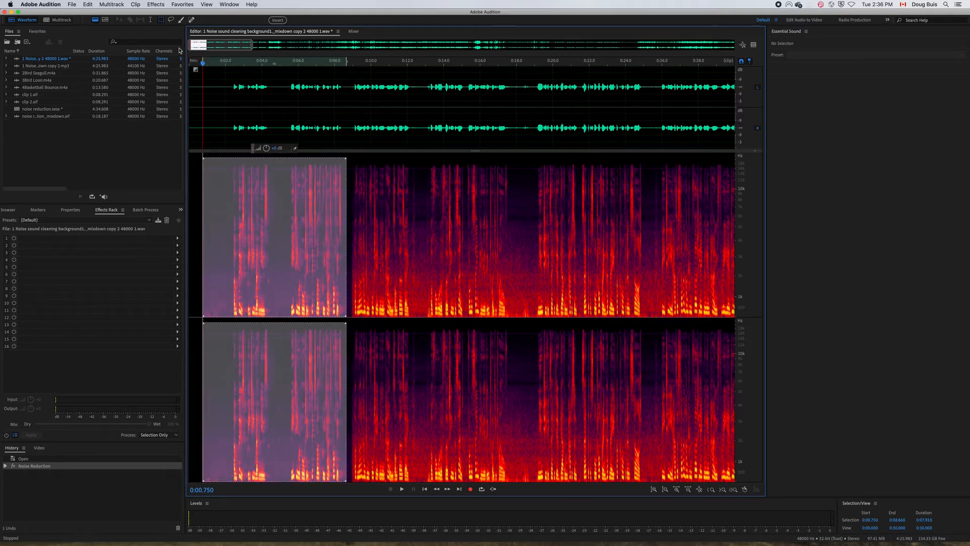
click(152, 5)
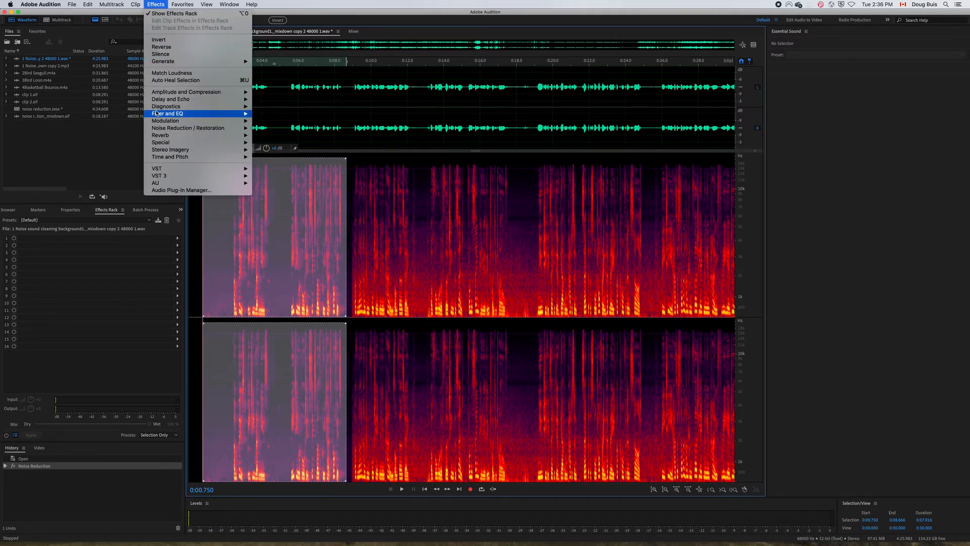
mouse_move(157, 115)
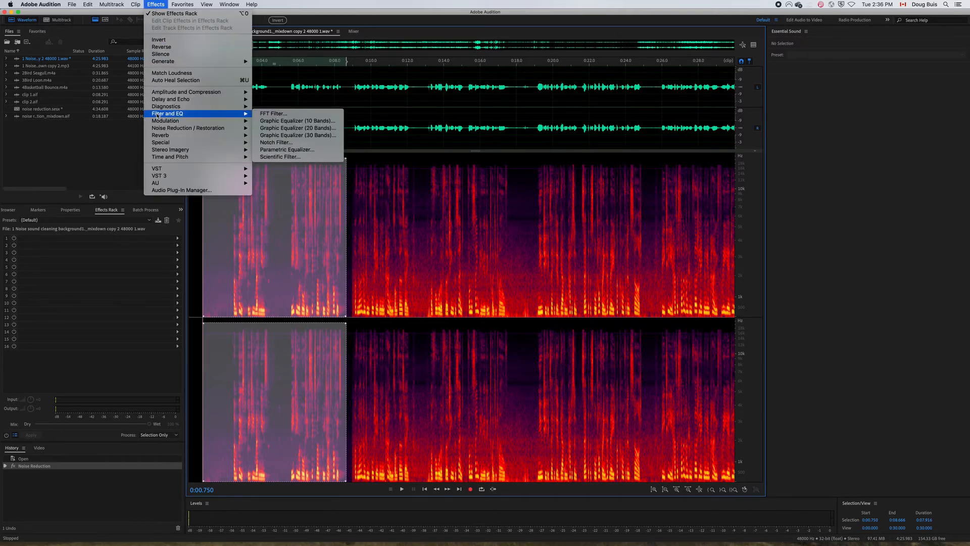
click(271, 114)
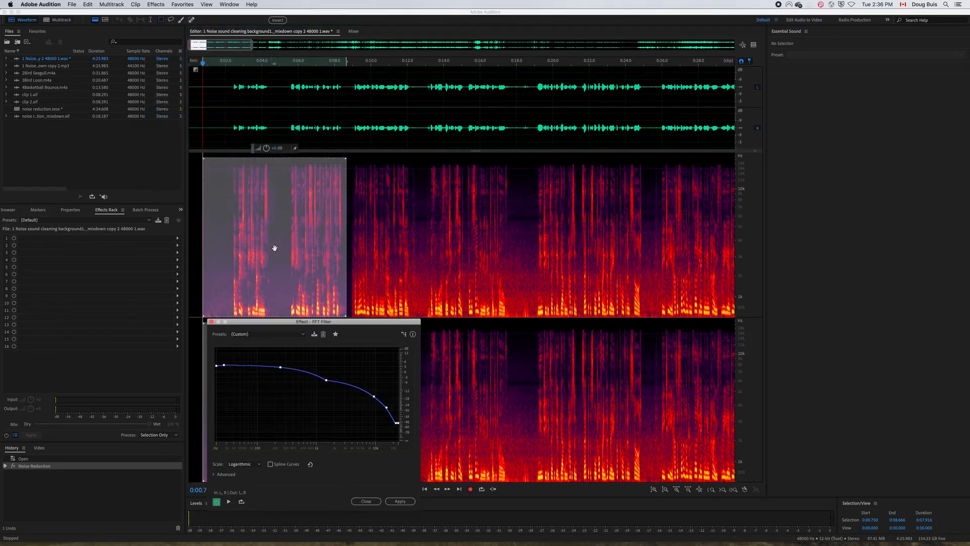
Load the FFT Filter's Default preset and roll off the highs by lowering the curve's upper end and a point near 4 kHz.
click(303, 336)
click(276, 344)
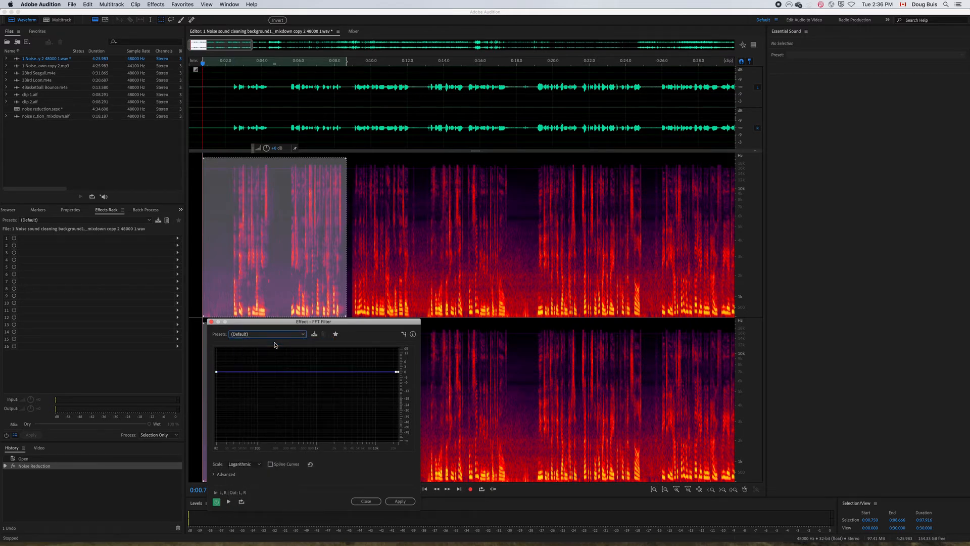
drag(267, 323, 509, 223)
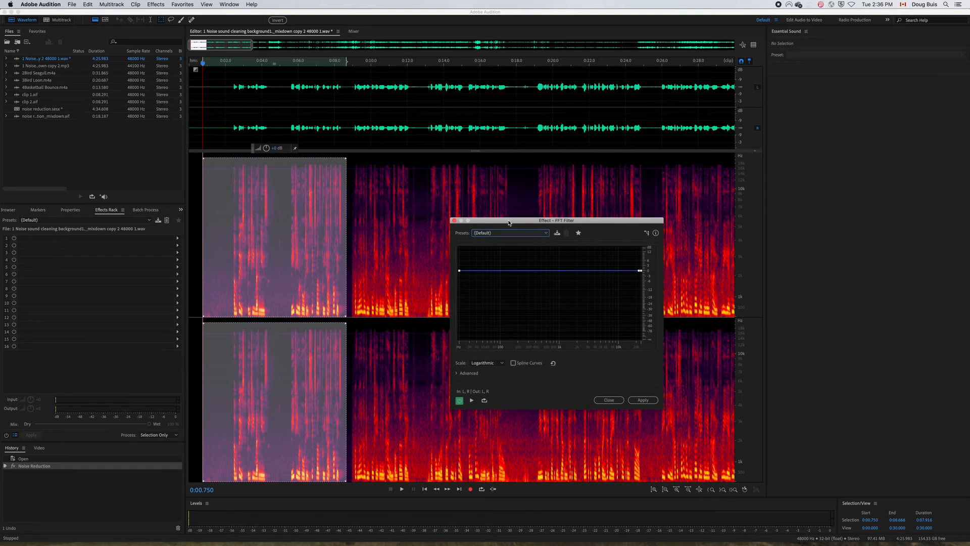
mouse_move(459, 271)
drag(640, 272, 599, 271)
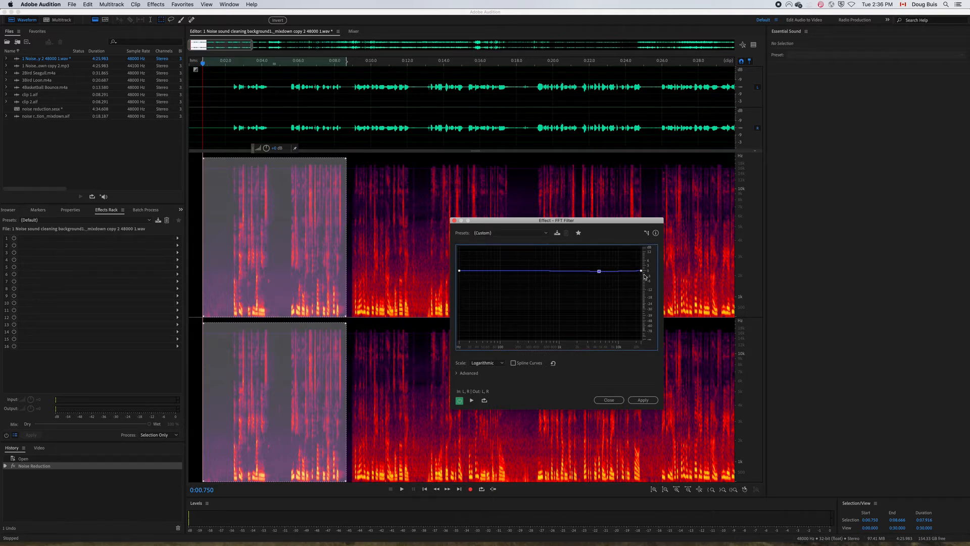
drag(641, 271, 631, 345)
mouse_move(641, 300)
mouse_move(600, 272)
drag(600, 273, 594, 305)
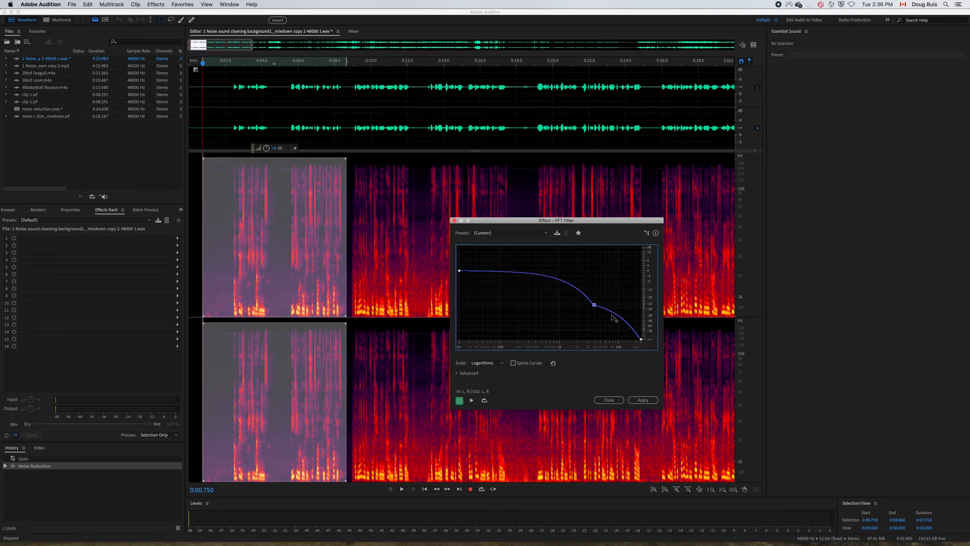
Add curve points near 12.5 kHz, 500 Hz, 100 Hz and 40 Hz, boosting the two lowest, and apply the FFT Filter.
click(641, 340)
drag(625, 325, 623, 336)
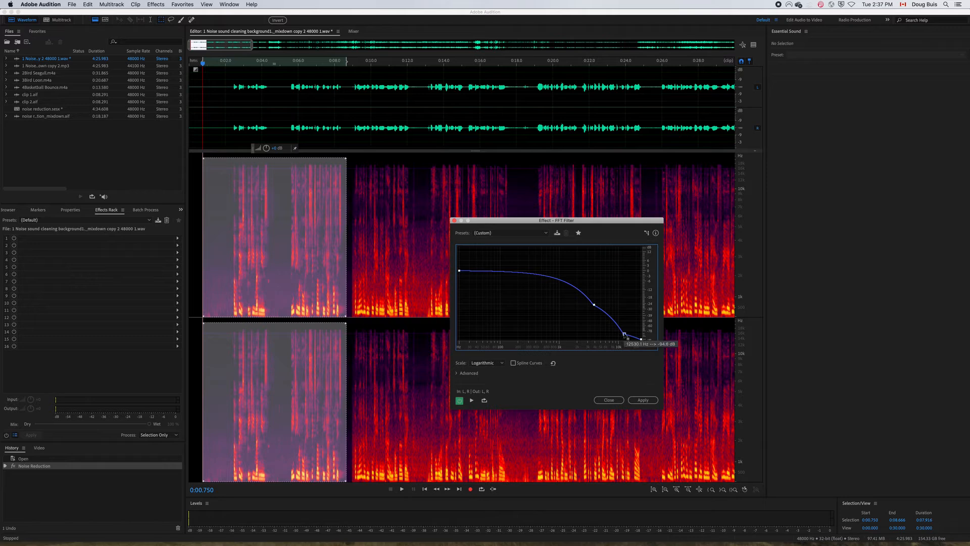
click(542, 276)
drag(500, 273, 476, 257)
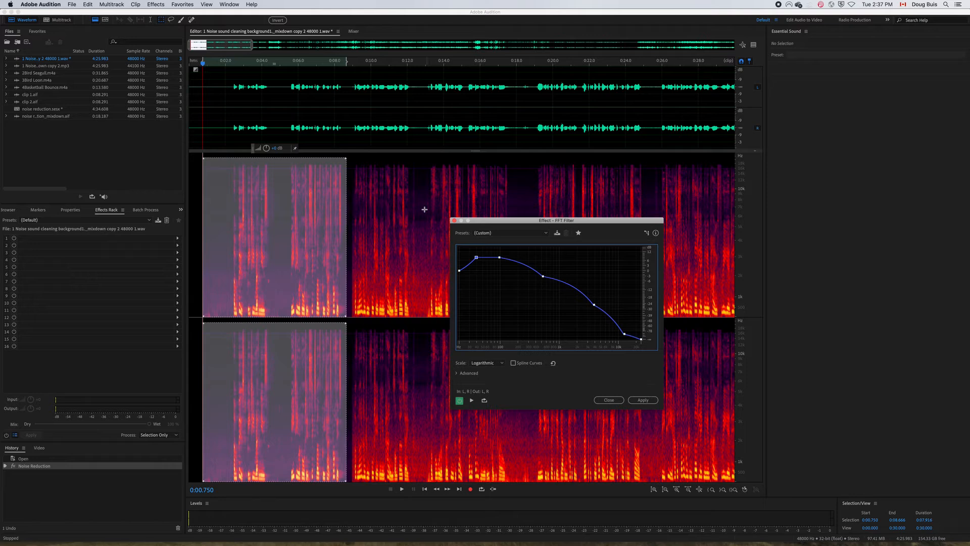
click(643, 400)
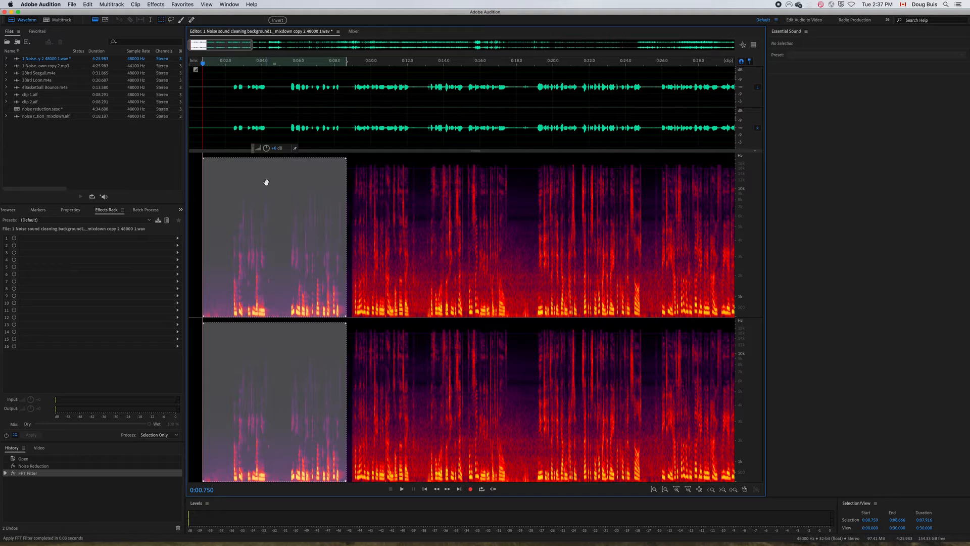
Play back the filtered selection to judge its sound.
key(space)
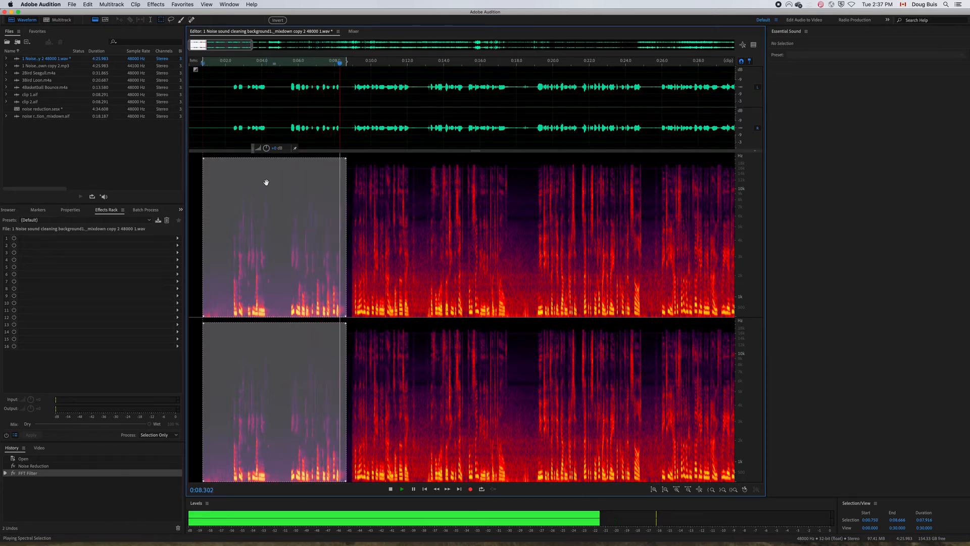
key(space)
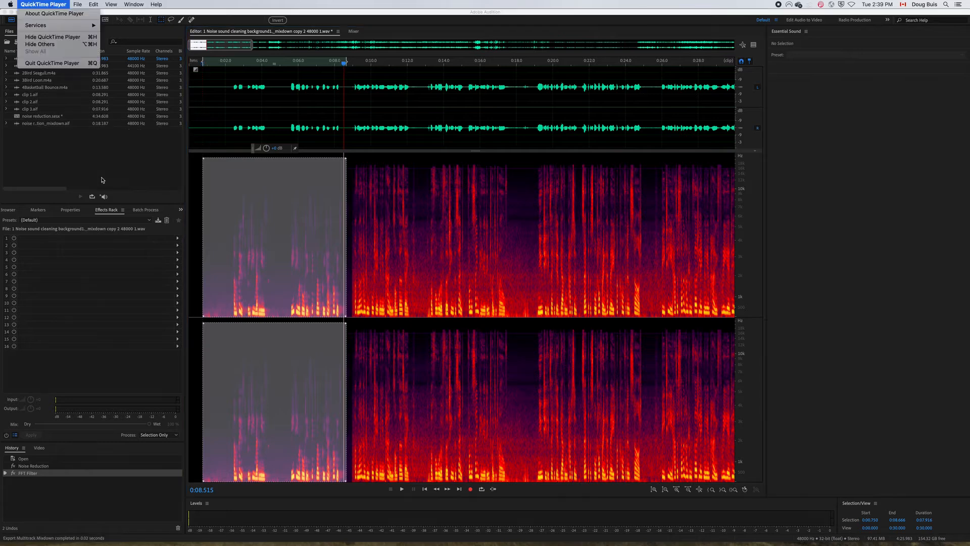
click(75, 24)
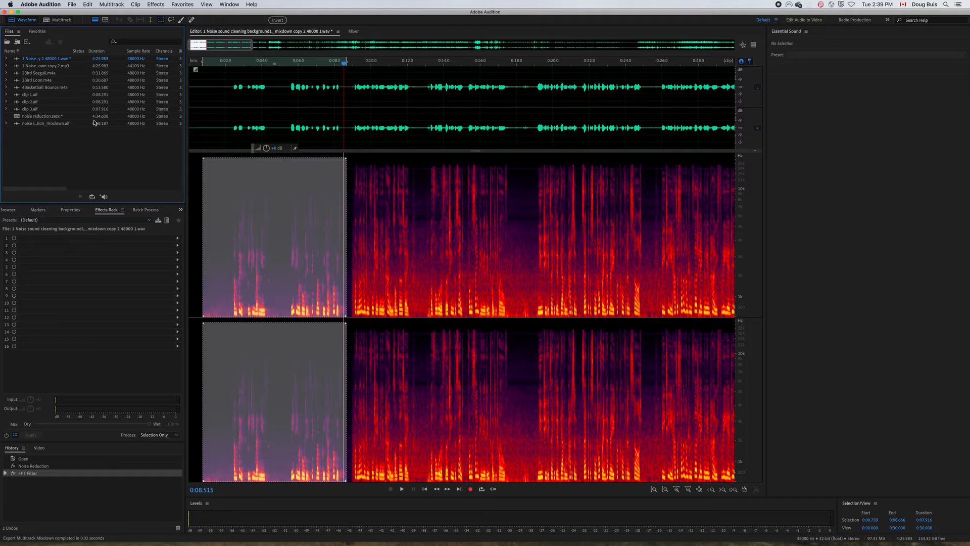
Undo the applied FFT Filter and reopen the effect for the same selection.
key(super+z)
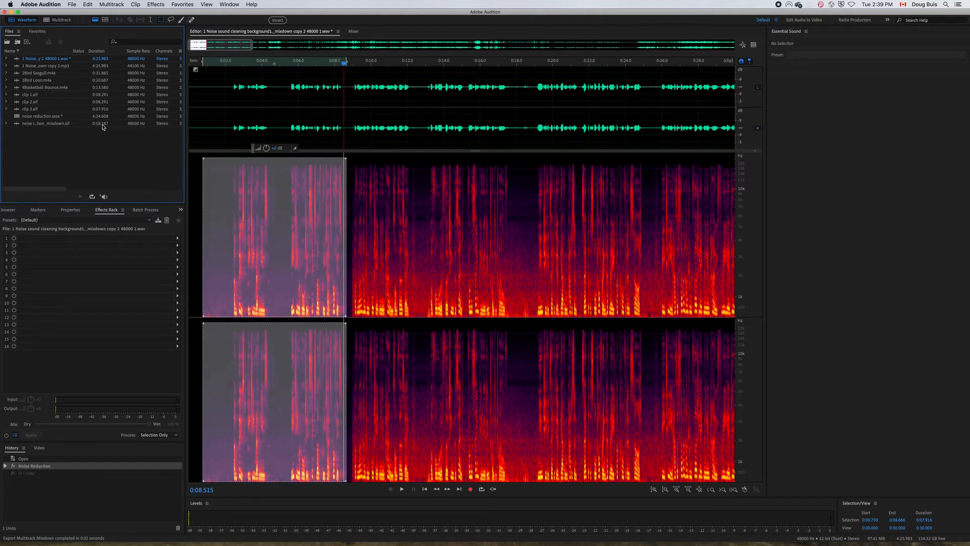
click(153, 4)
mouse_move(169, 144)
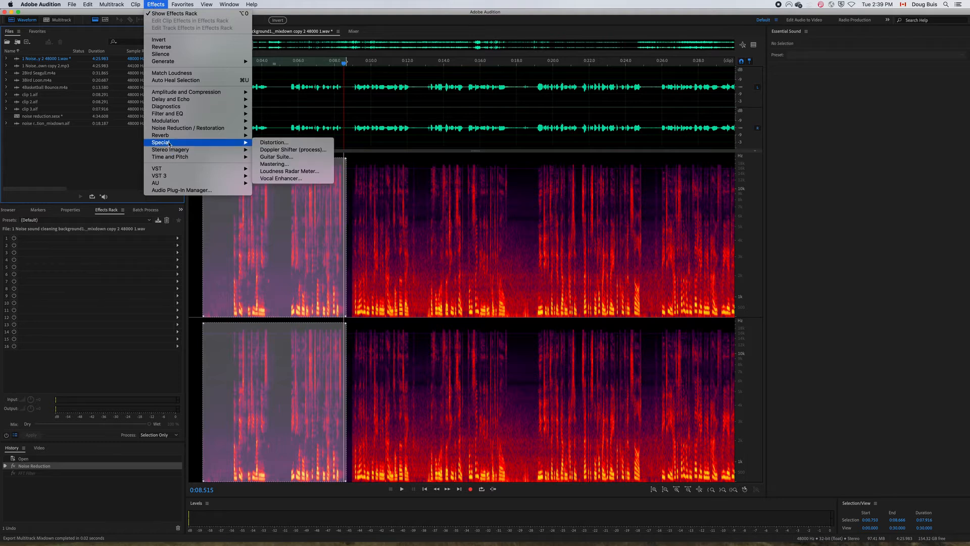
mouse_move(165, 113)
click(282, 114)
Soften the filter curve by lowering the bass boost and raising the points from about 500 Hz to 12.5 kHz, and apply it.
drag(476, 259, 500, 267)
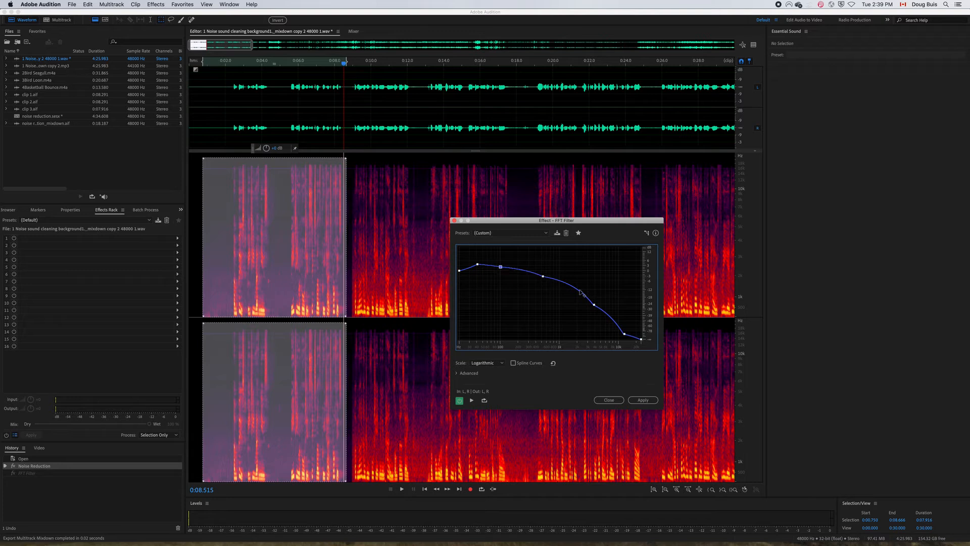
drag(593, 304, 597, 295)
drag(544, 276, 543, 274)
drag(623, 331, 597, 288)
click(642, 340)
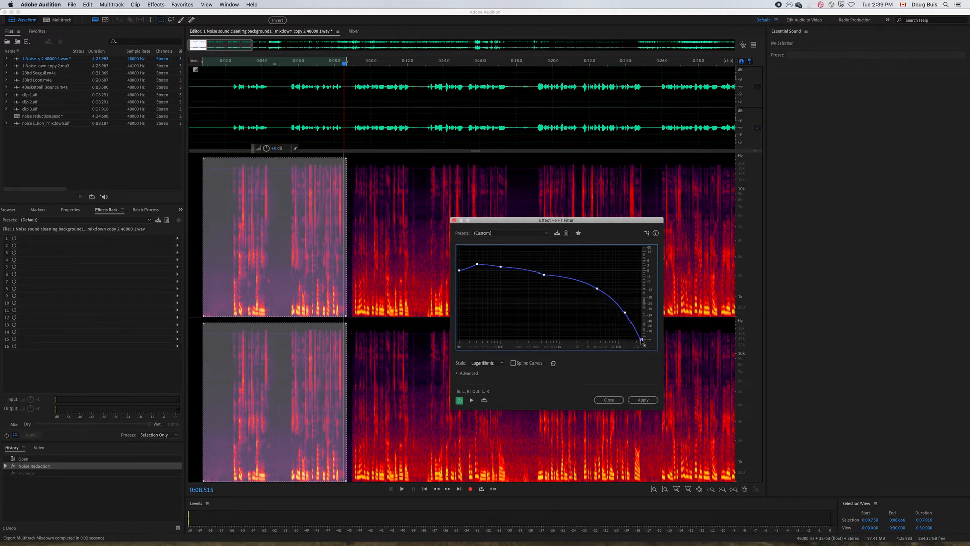
click(651, 400)
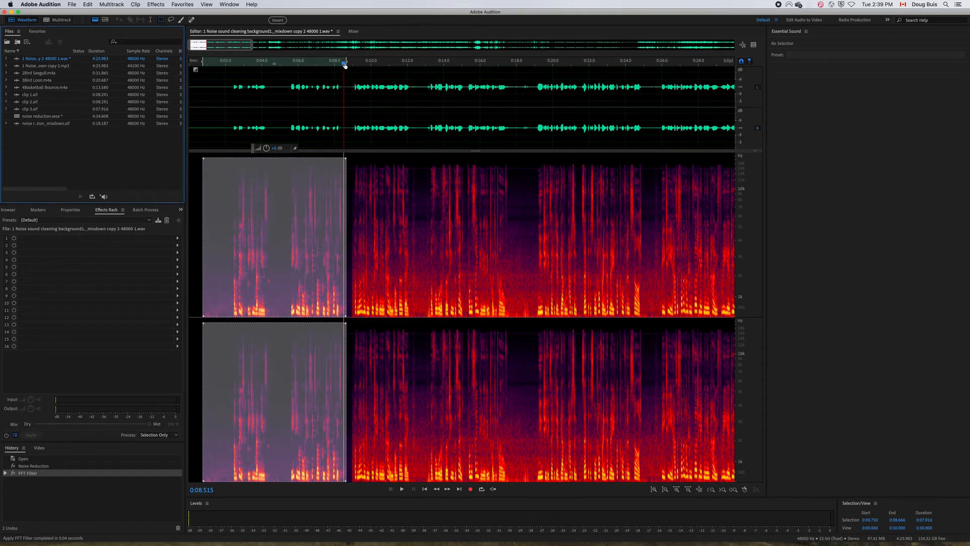
Play the refiltered selection from its start twice to evaluate the gentler curve.
drag(344, 64, 203, 84)
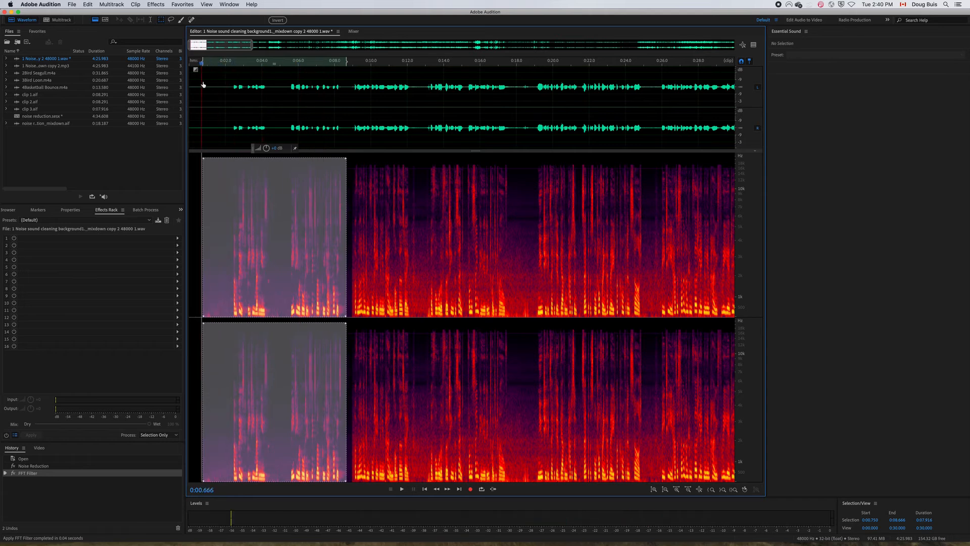
key(space)
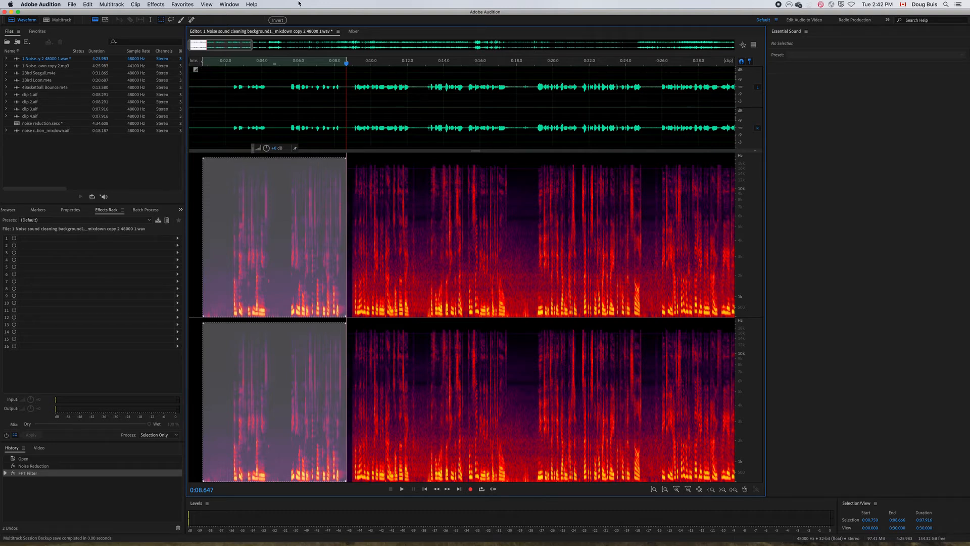
drag(348, 64, 205, 100)
key(space)
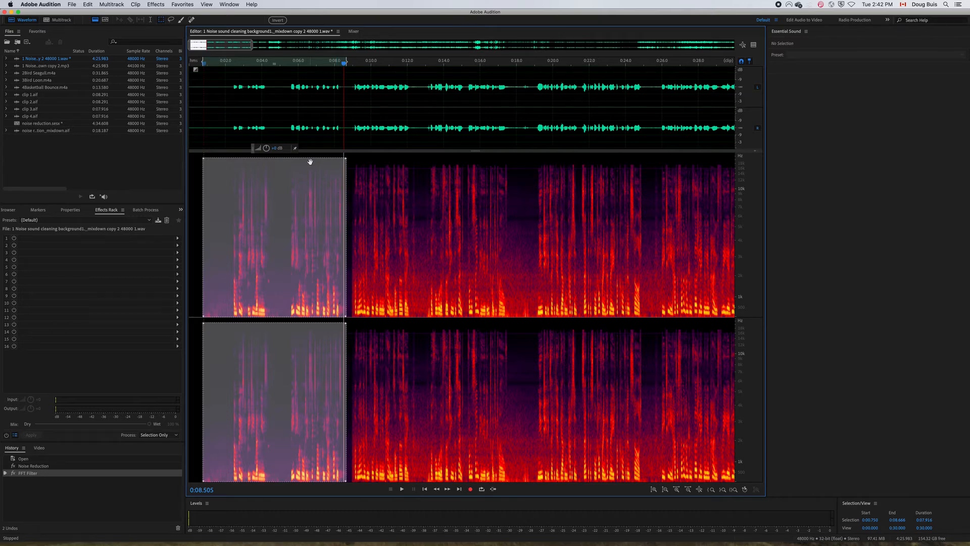
Open the Reverb effect for the current selection and load its (Default) preset.
click(156, 5)
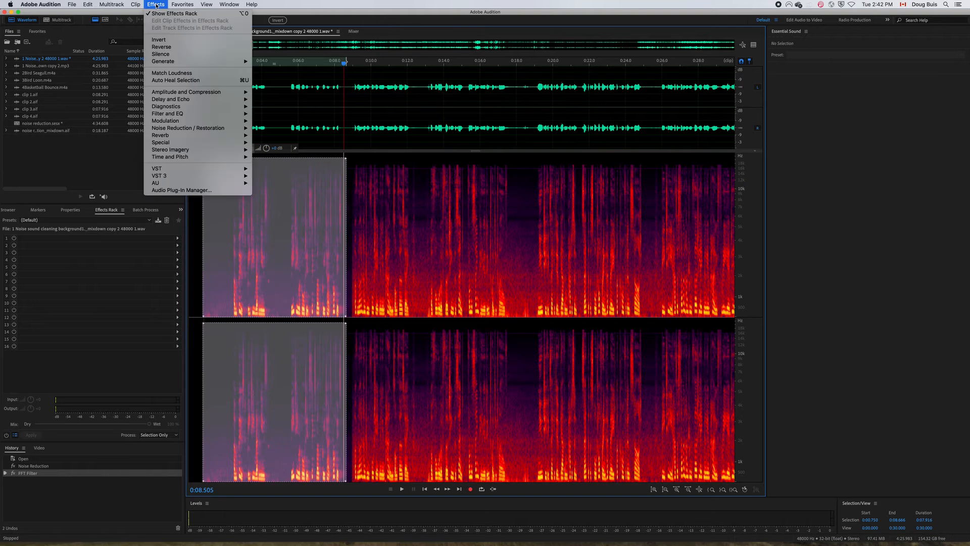
mouse_move(169, 137)
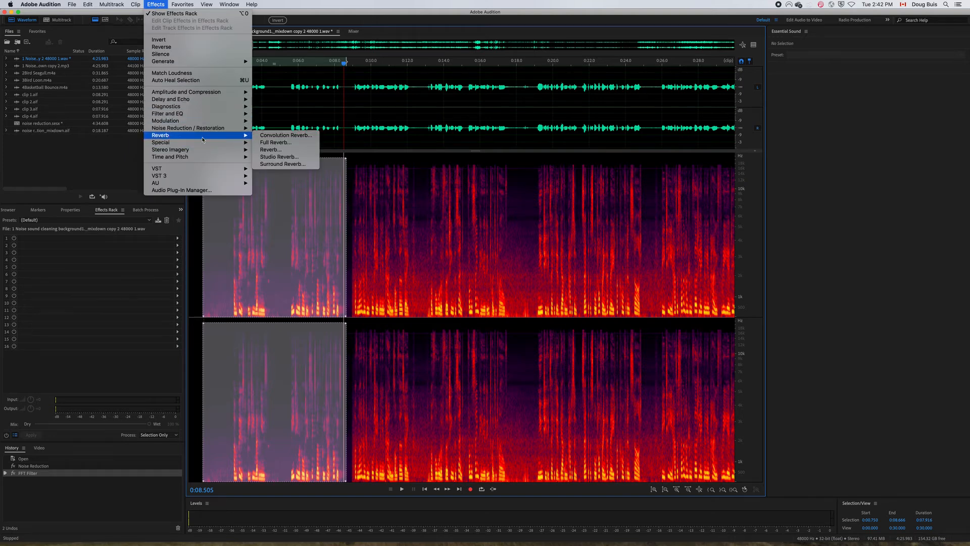
mouse_move(227, 147)
click(264, 150)
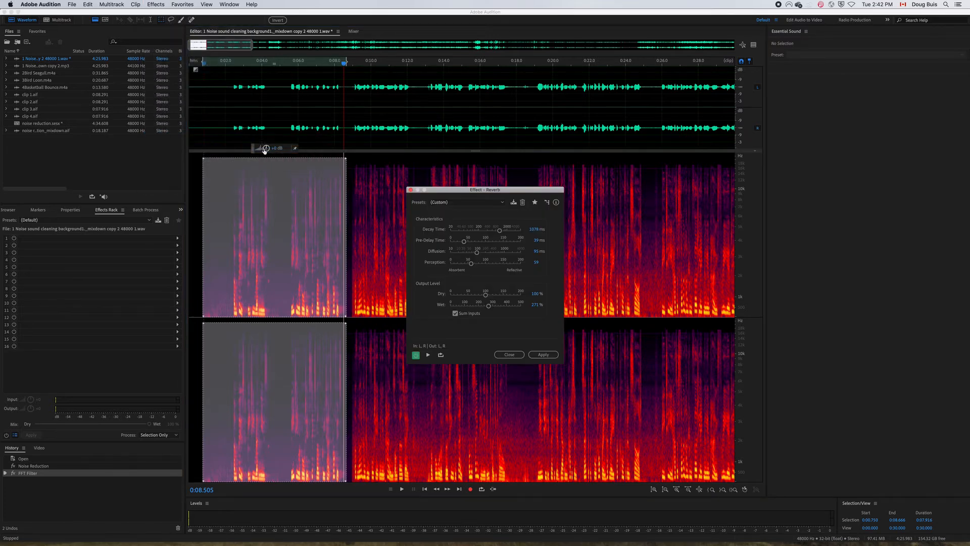
click(502, 203)
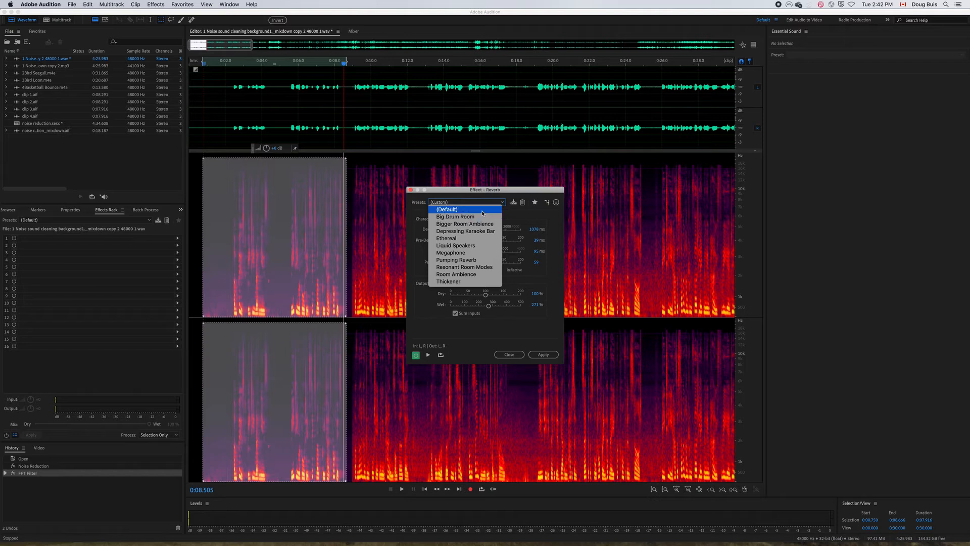
click(483, 213)
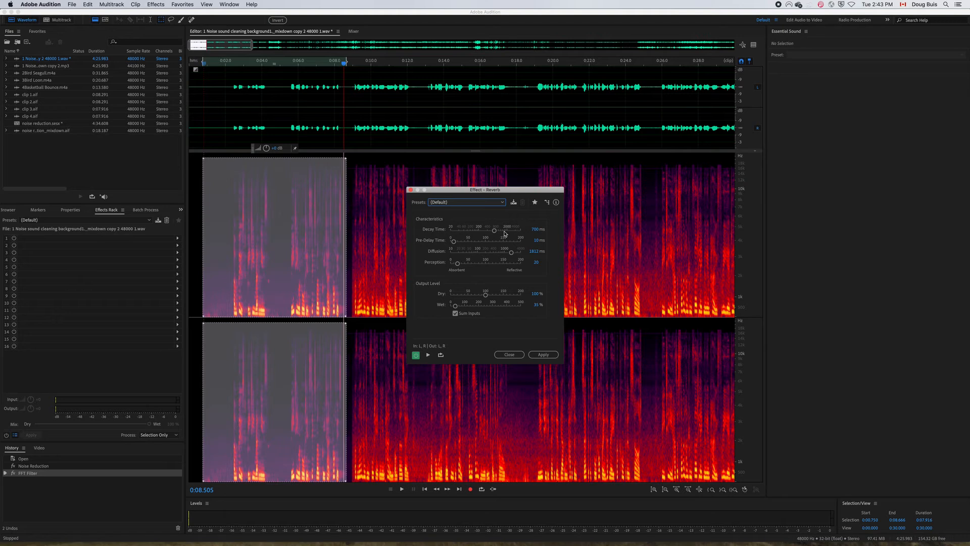
Set the reverb's Decay Time to 20 ms, reduce the Diffusion, raise the Wet level, and apply the effect.
drag(495, 232, 450, 231)
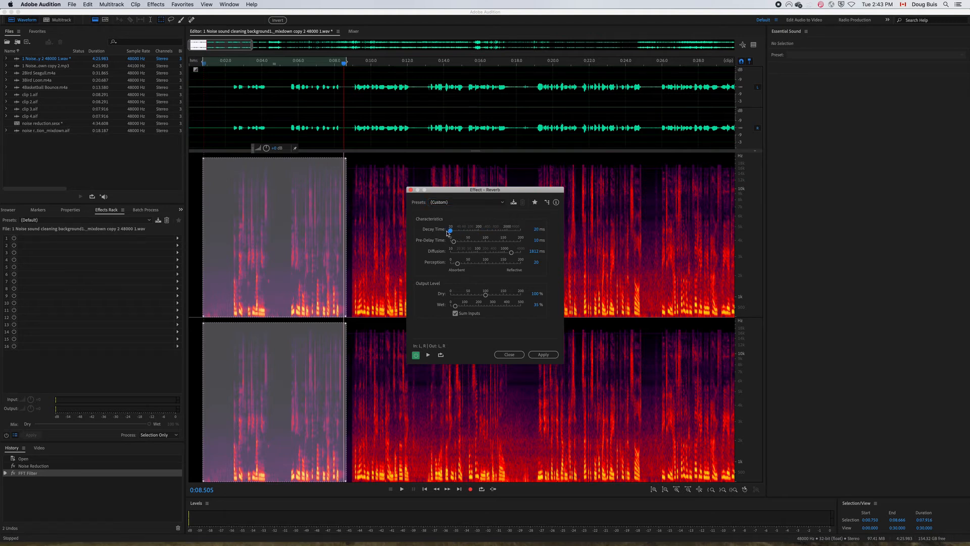
drag(512, 253, 451, 243)
drag(455, 306, 489, 297)
click(543, 354)
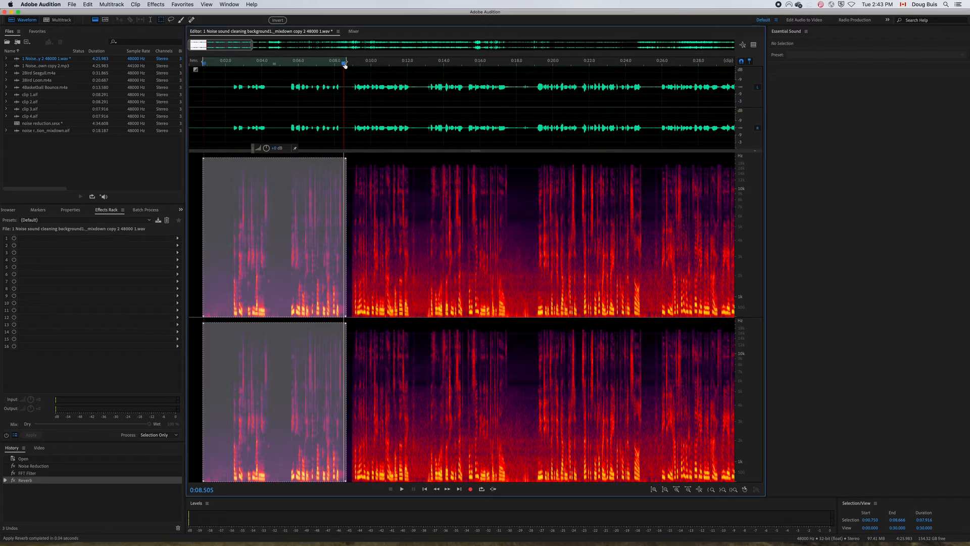
Play the reverberated voice selection from its start and look over the available reverb effects.
drag(344, 65, 204, 84)
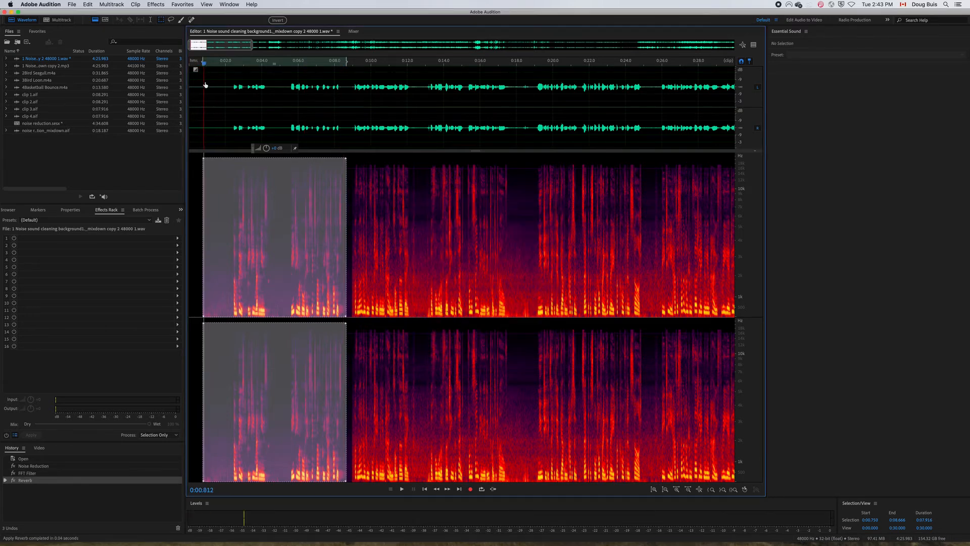
key(space)
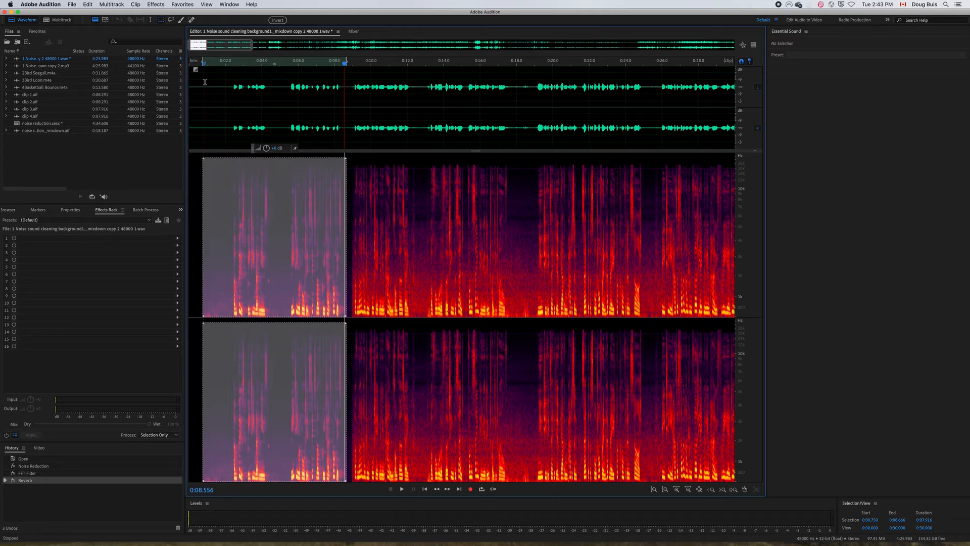
click(151, 4)
mouse_move(154, 137)
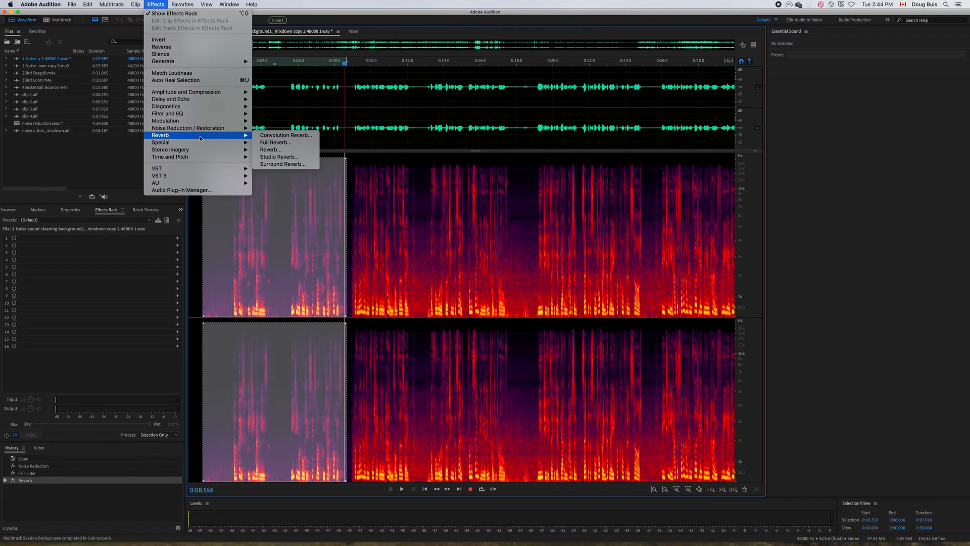
key(Escape)
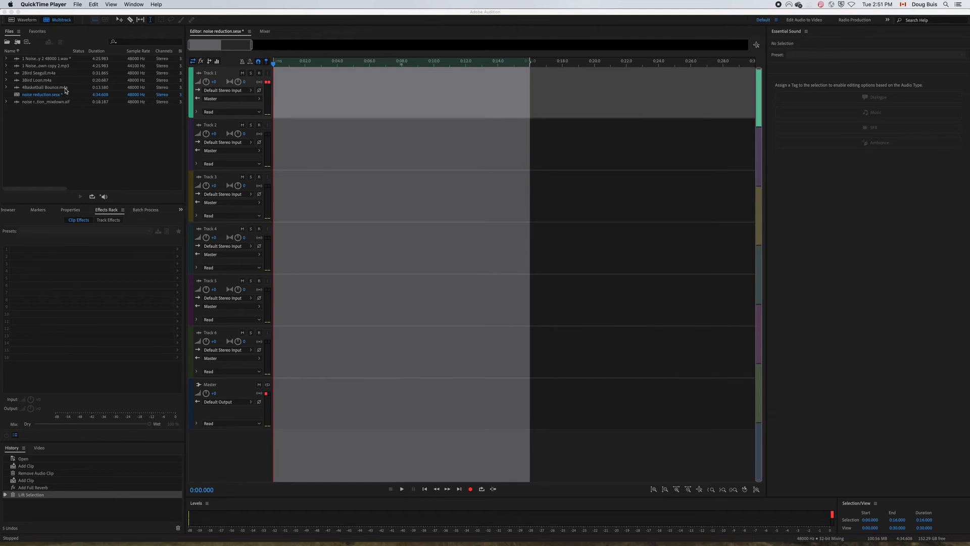
Add 4Basketball Bounce.m4a at the start of Track 1 in the multitrack session and show it in the Waveform editor.
click(37, 90)
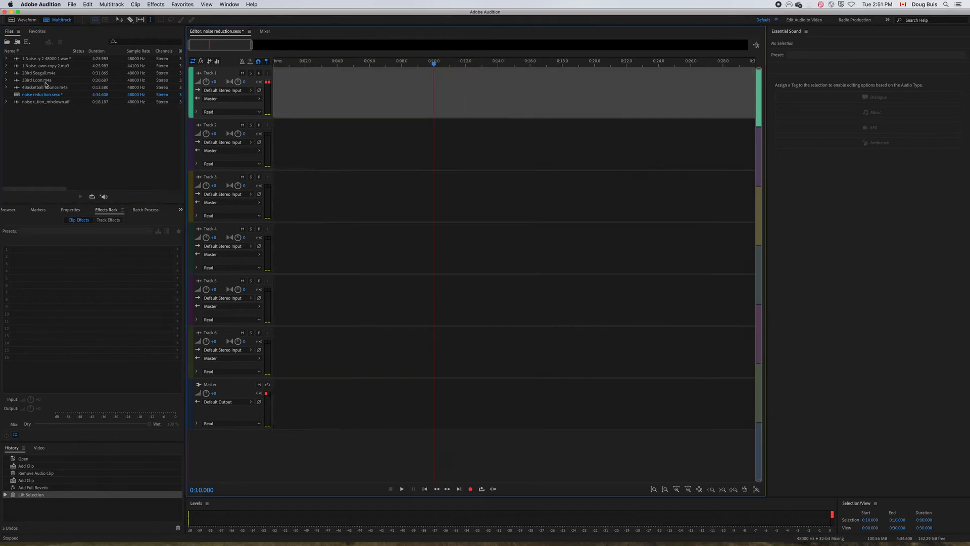
drag(45, 87, 278, 102)
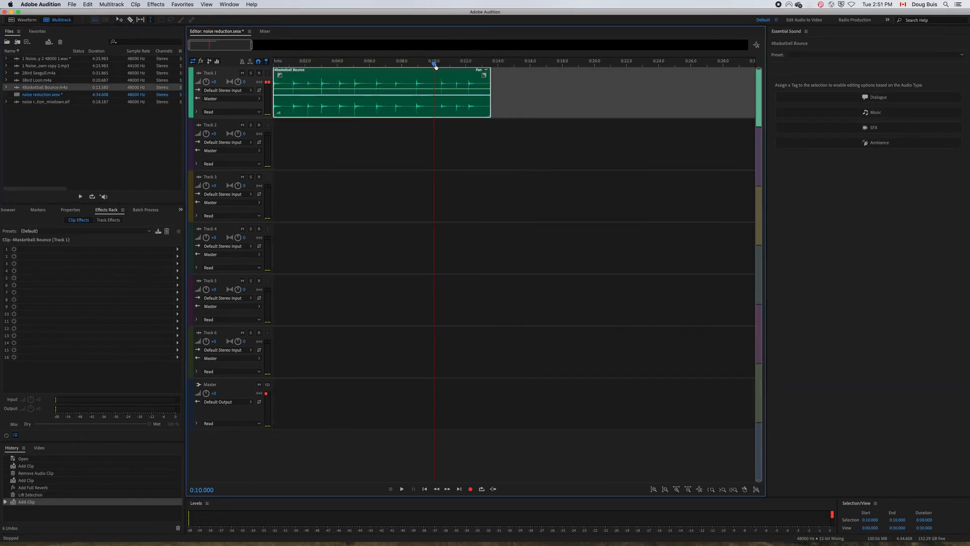
drag(433, 64, 301, 74)
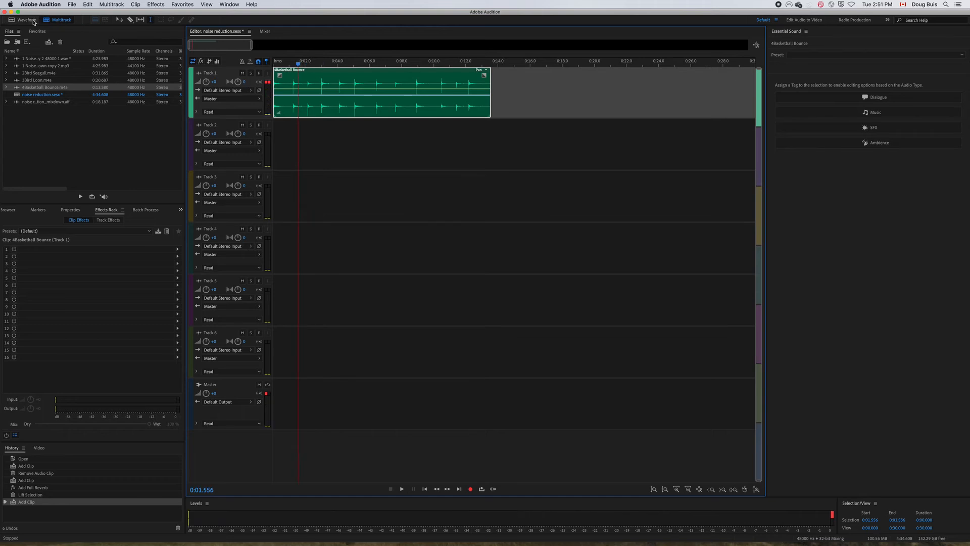
click(26, 20)
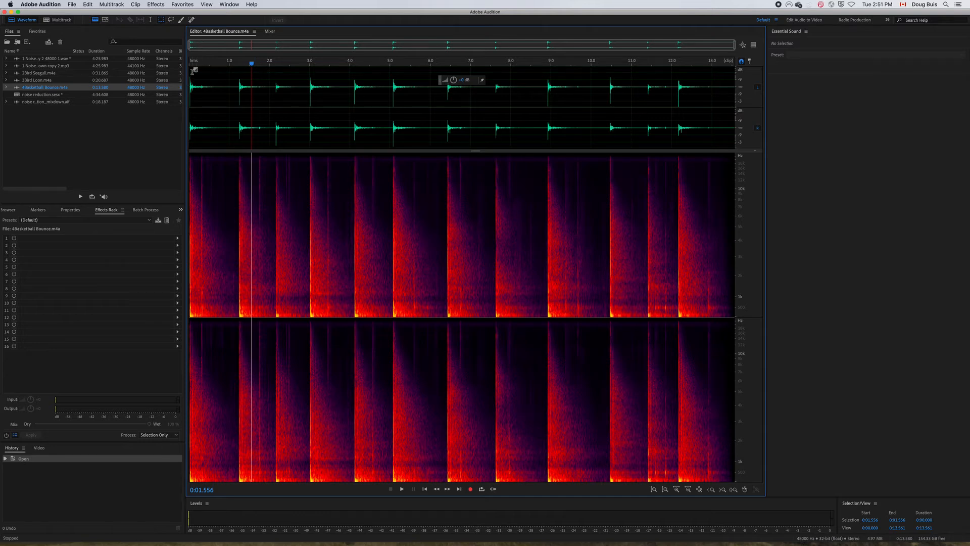
Play the opening seconds of the basketball recording and return the playhead to the start.
drag(252, 64, 189, 64)
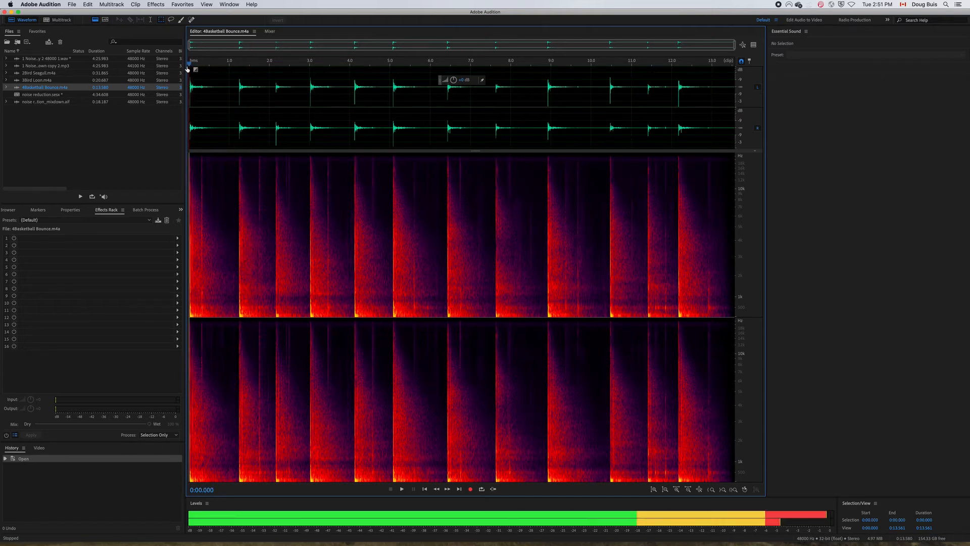
key(space)
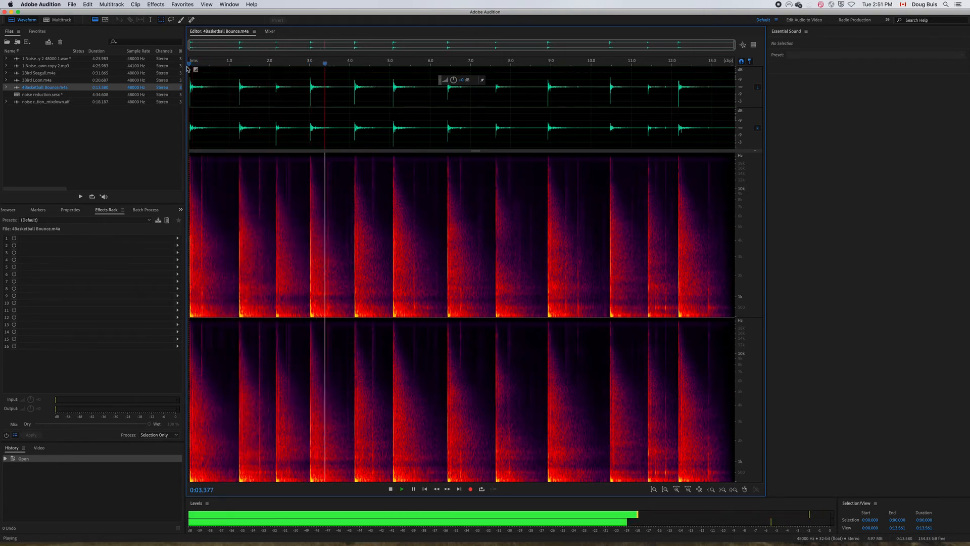
key(space)
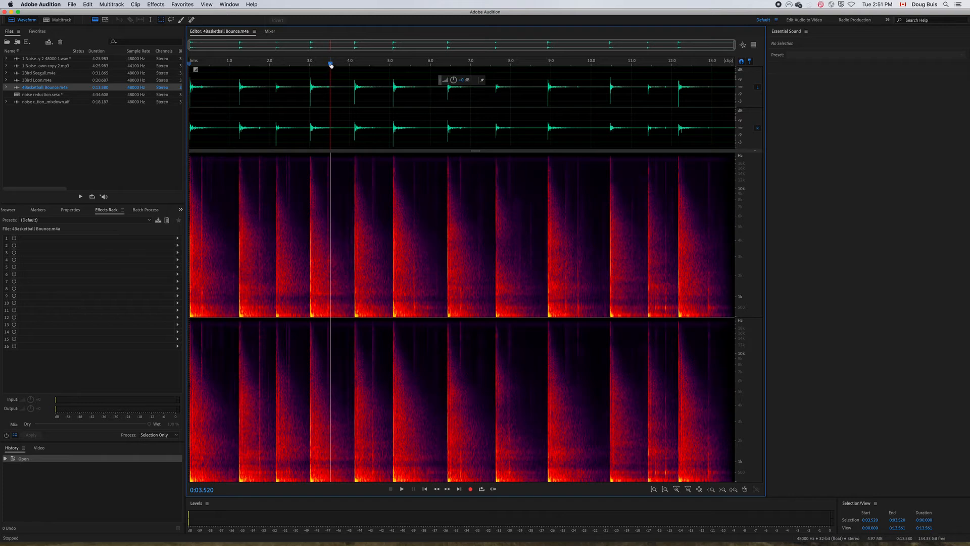
drag(331, 64, 189, 63)
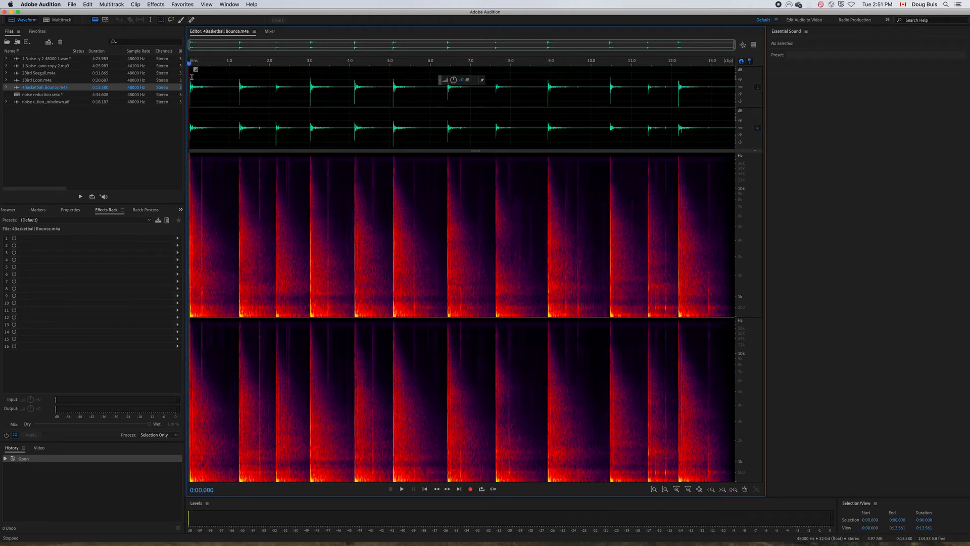
Select nearly the whole basketball waveform and open Full Reverb on it with the (Default) preset.
drag(190, 77, 729, 101)
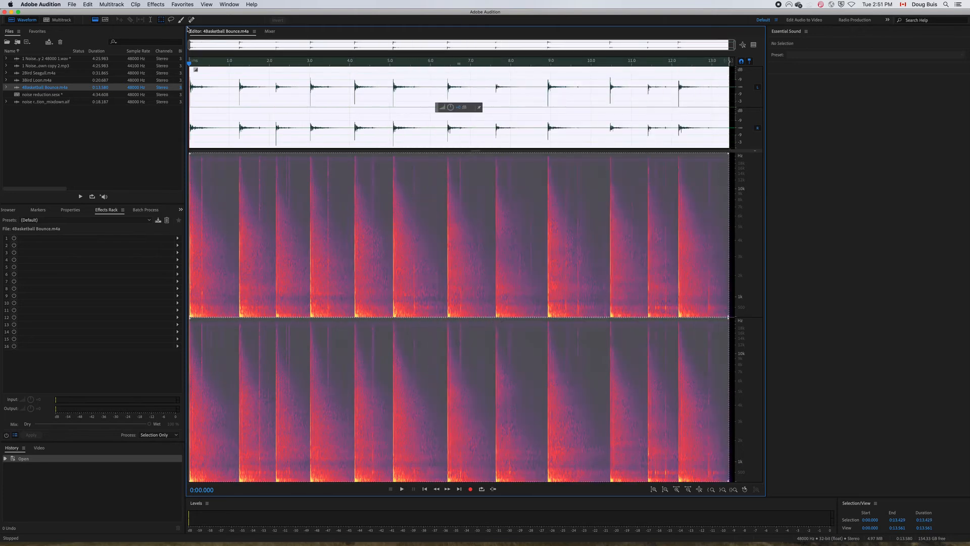
click(147, 5)
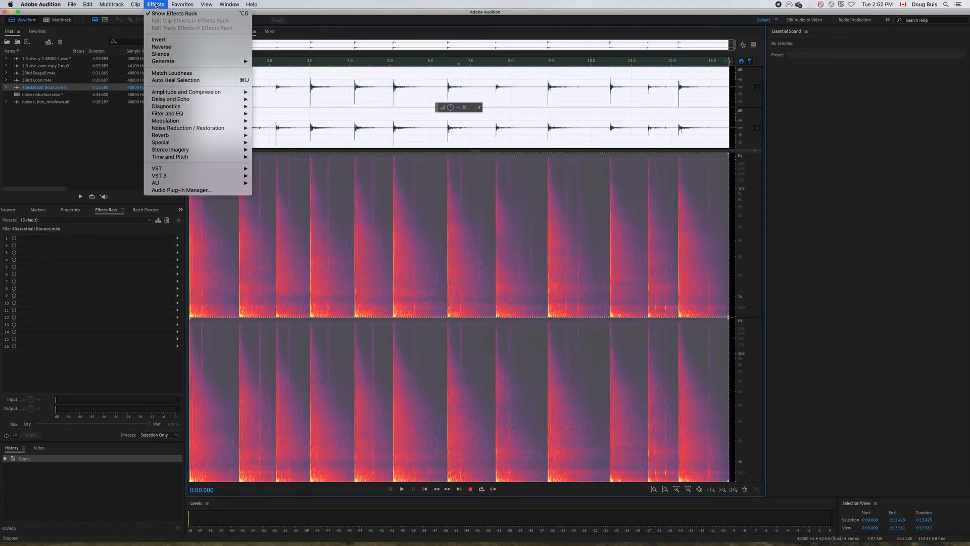
mouse_move(181, 137)
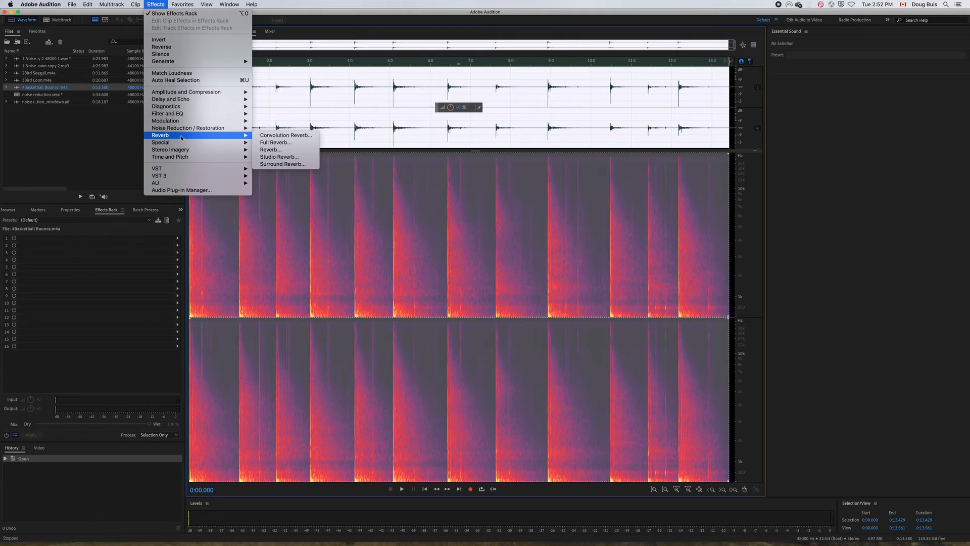
click(285, 143)
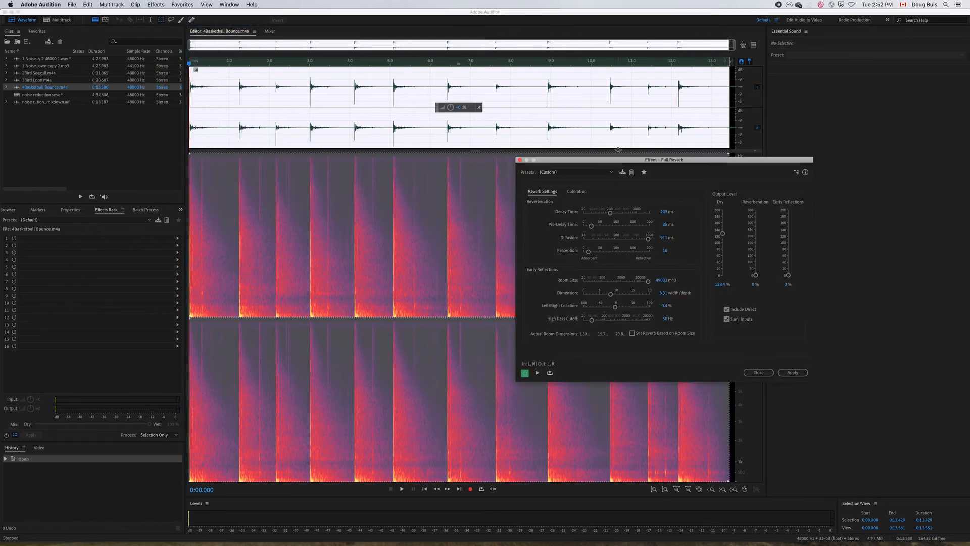
click(612, 172)
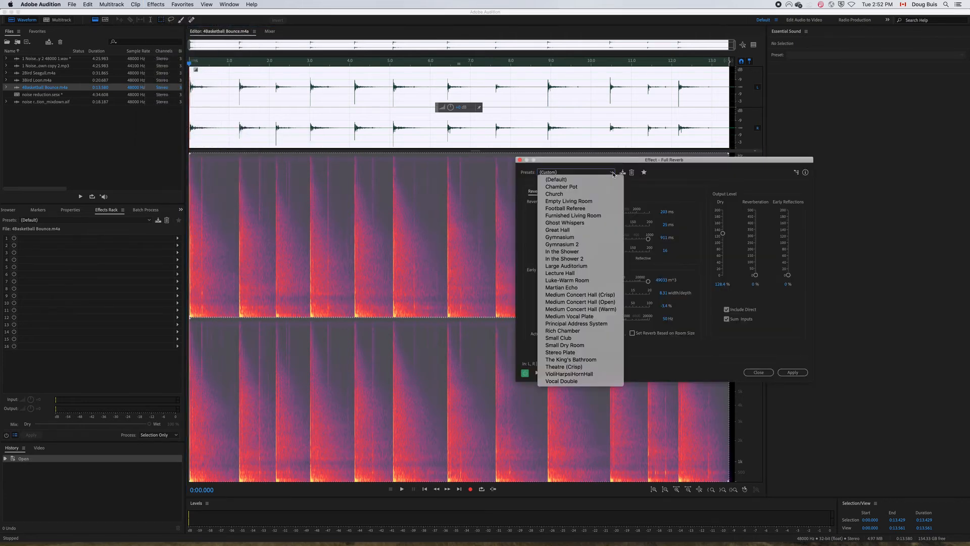
click(570, 178)
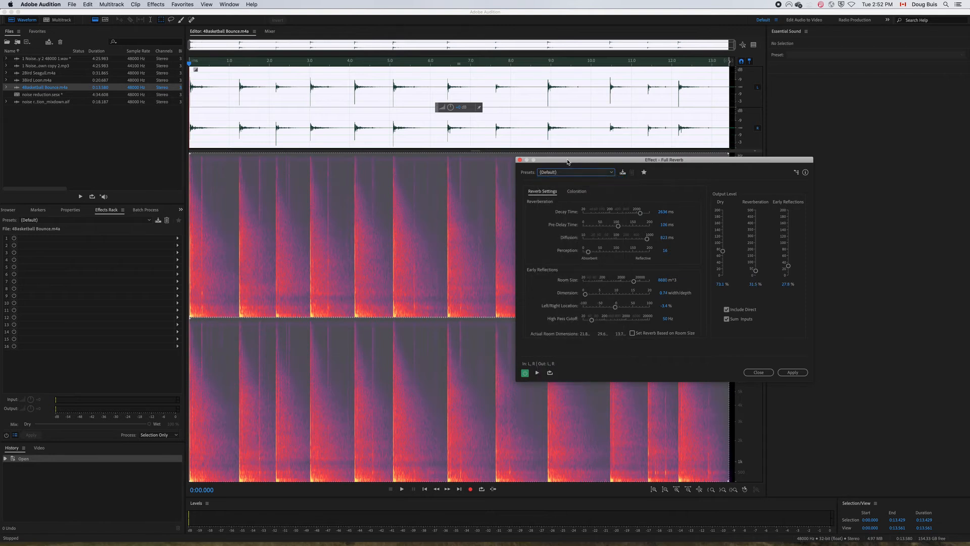
drag(567, 162, 629, 175)
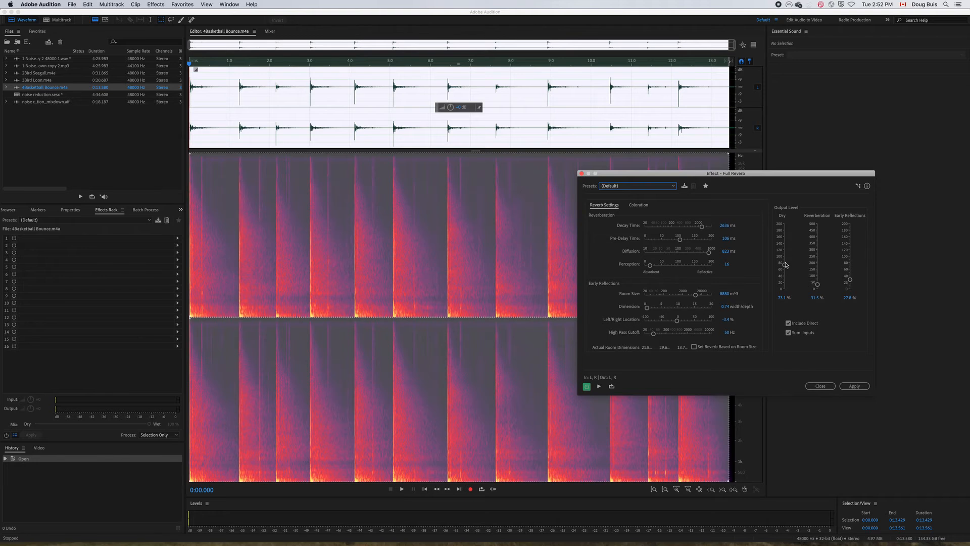
Set the Full Reverb output levels to just over 100% Dry, 500% Reverberation and 200% Early Reflections.
drag(784, 265, 784, 254)
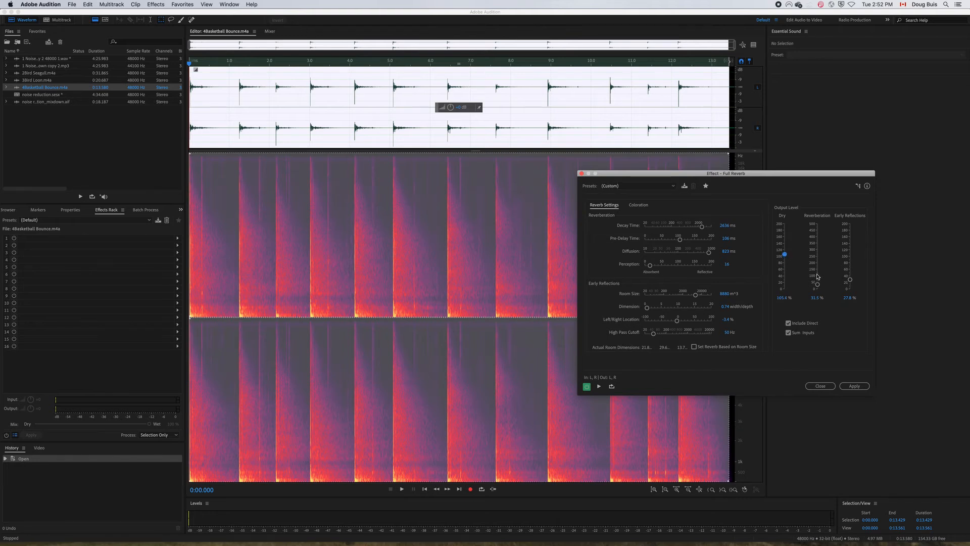
drag(817, 286, 817, 225)
drag(850, 281, 850, 223)
Raise Pre-Delay and Perception to 200, Room Size to 60000 m^3 and Dimension to 20, and apply and play the Full Reverb.
drag(679, 238, 713, 253)
drag(650, 265, 734, 280)
drag(696, 296, 717, 299)
drag(647, 308, 714, 309)
drag(645, 174, 675, 161)
click(889, 375)
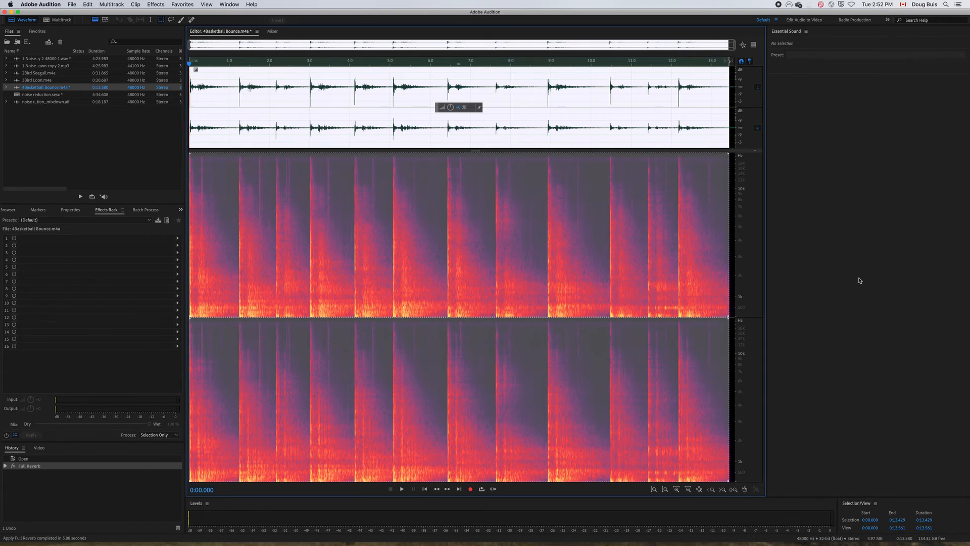
key(space)
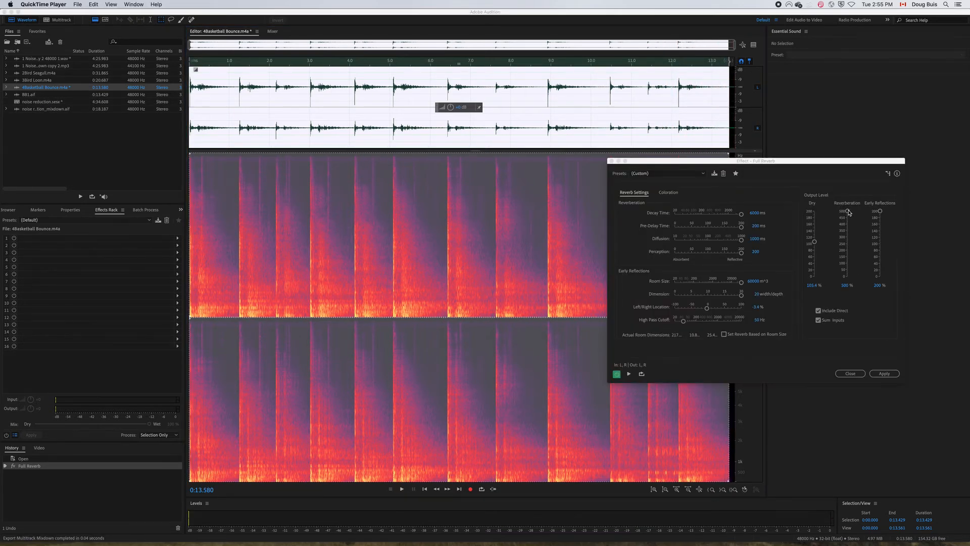
Lower Full Reverb's Reverberation to about 285%, reduce Early Reflections and Decay Time, and apply and play this second pass.
drag(848, 212, 847, 239)
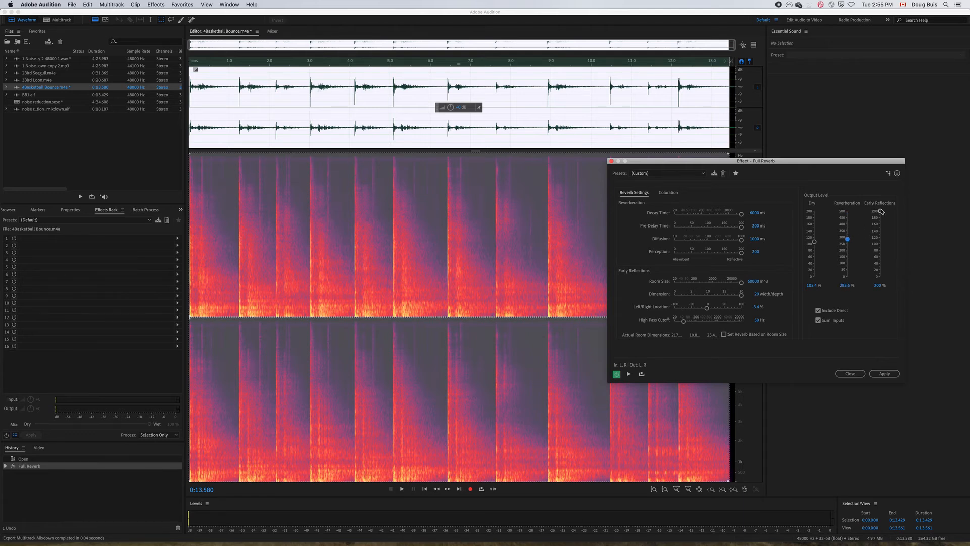
drag(880, 211, 880, 244)
drag(741, 214, 708, 296)
click(881, 374)
click(884, 374)
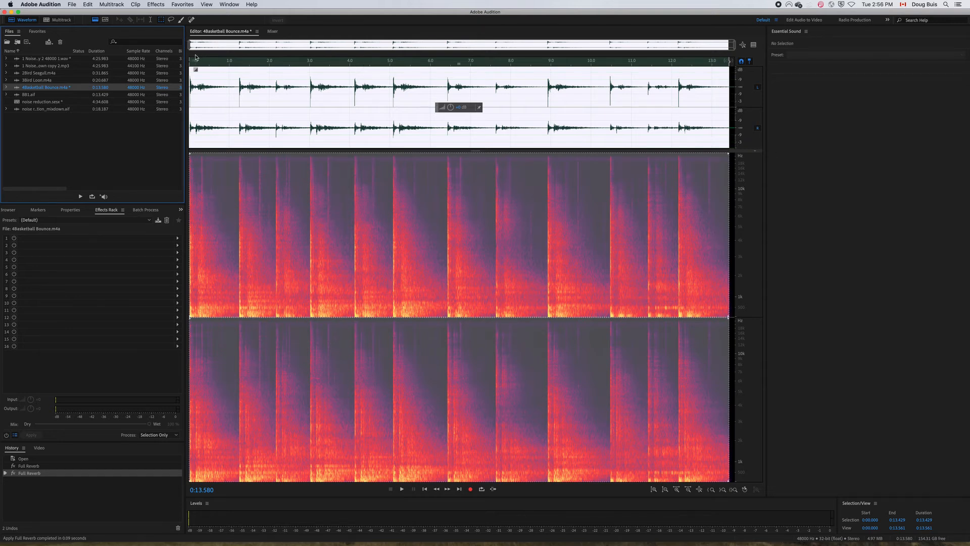
key(space)
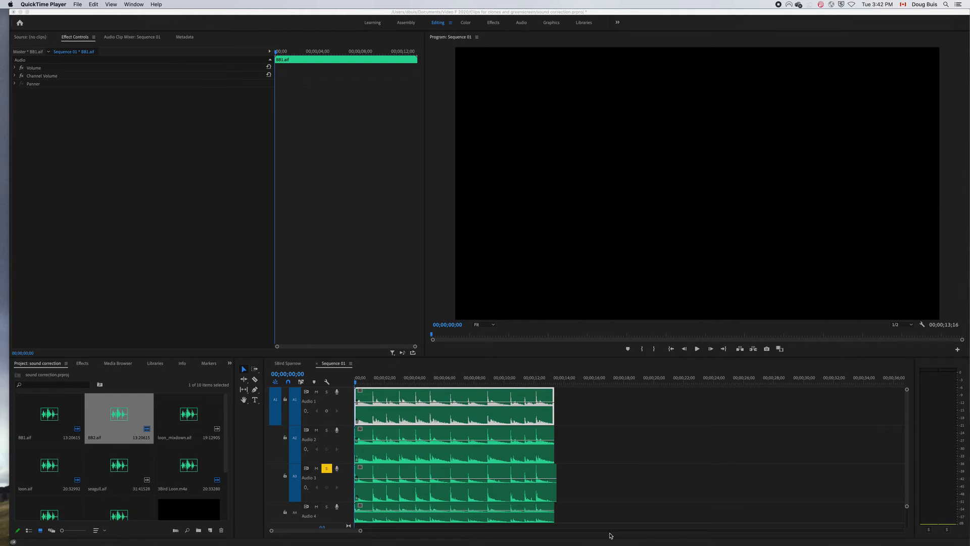
Switch to Premiere Pro and turn off solo on the Audio 3 track of Sequence 01.
click(610, 535)
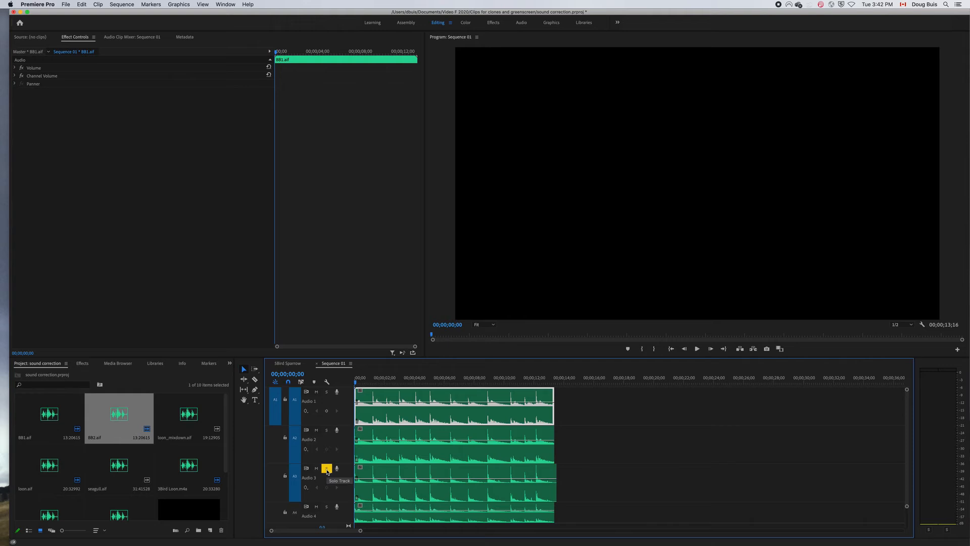
click(326, 468)
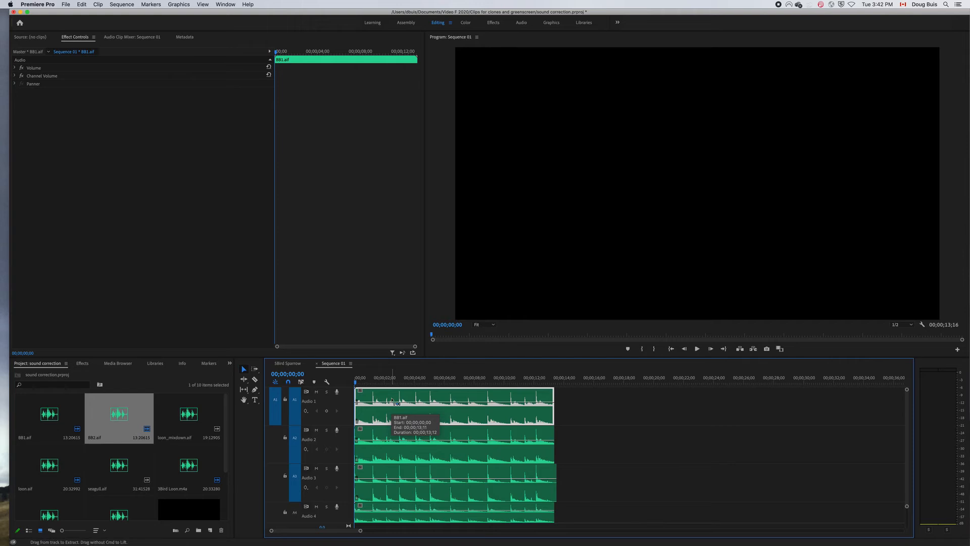
Set the speed of the BB1.aif clip on Audio 1 to 99%.
key(super+r)
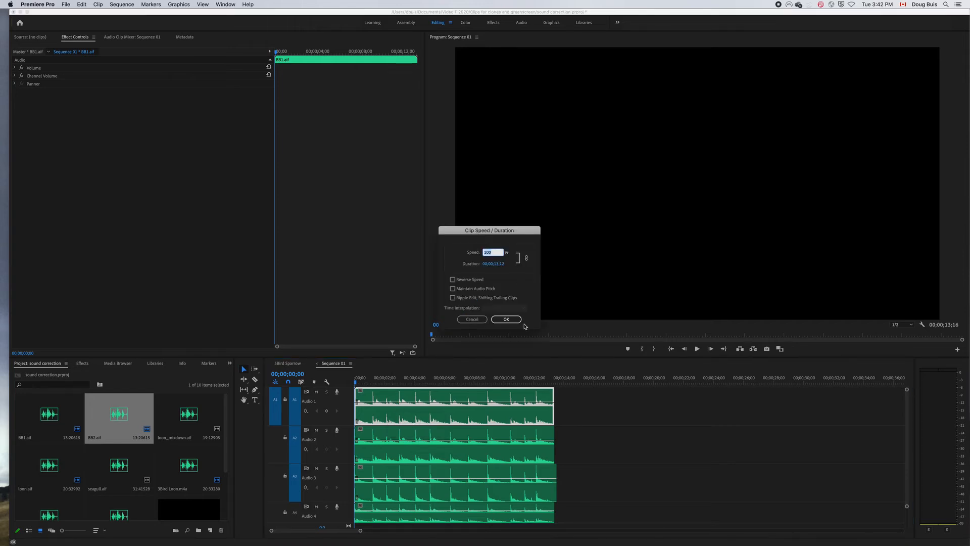
text(99)
click(505, 319)
Slow the 4Basketball Bounce.m4a clip on Audio 3 slightly, extending it to 00;00;13;24.
click(417, 457)
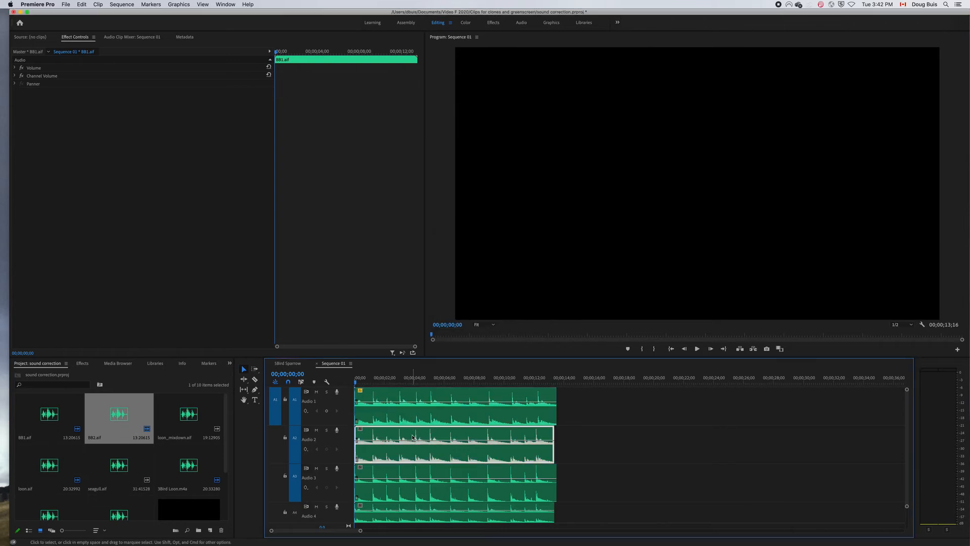
click(413, 473)
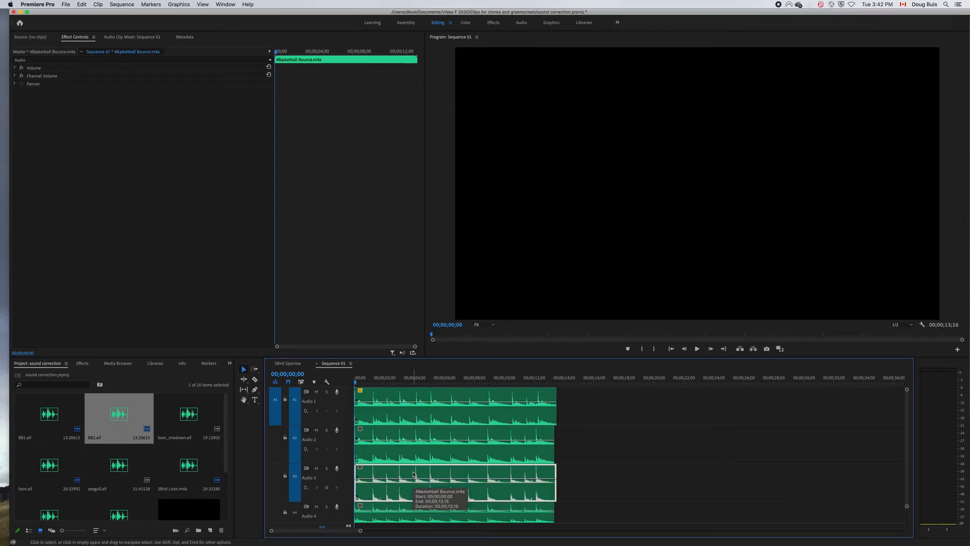
key(super+r)
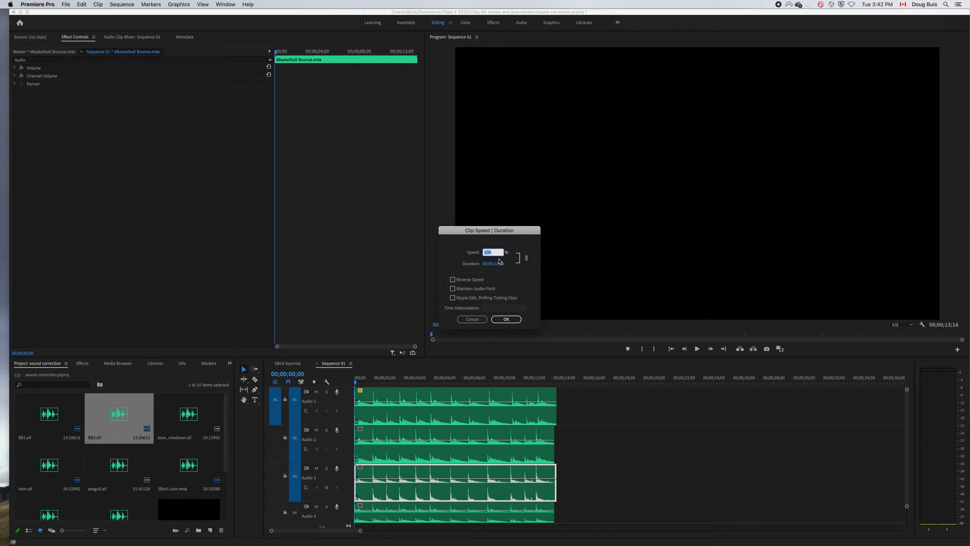
text(98)
key(Return)
Set the speed of the BB2.aif clip on Audio 4 to 102% and play the layered bounces.
click(457, 519)
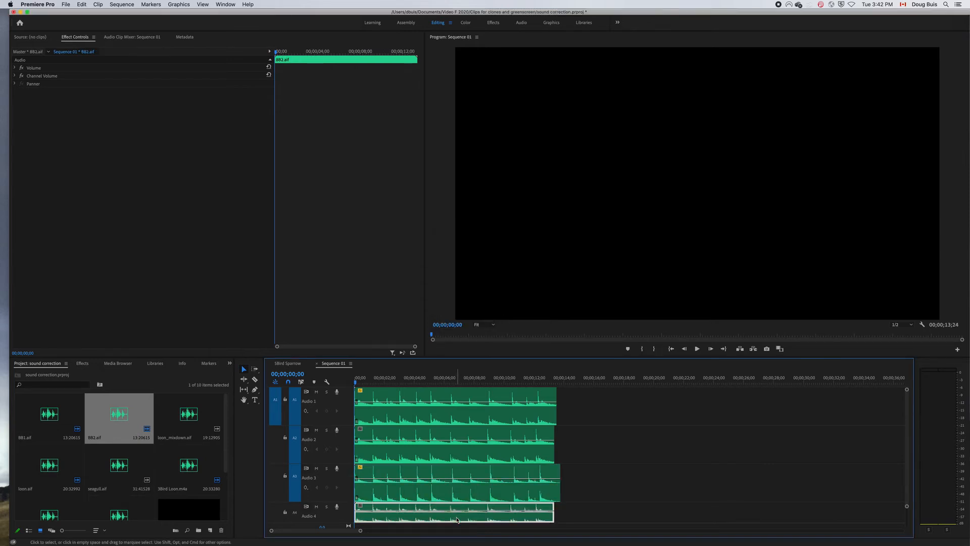
key(super+r)
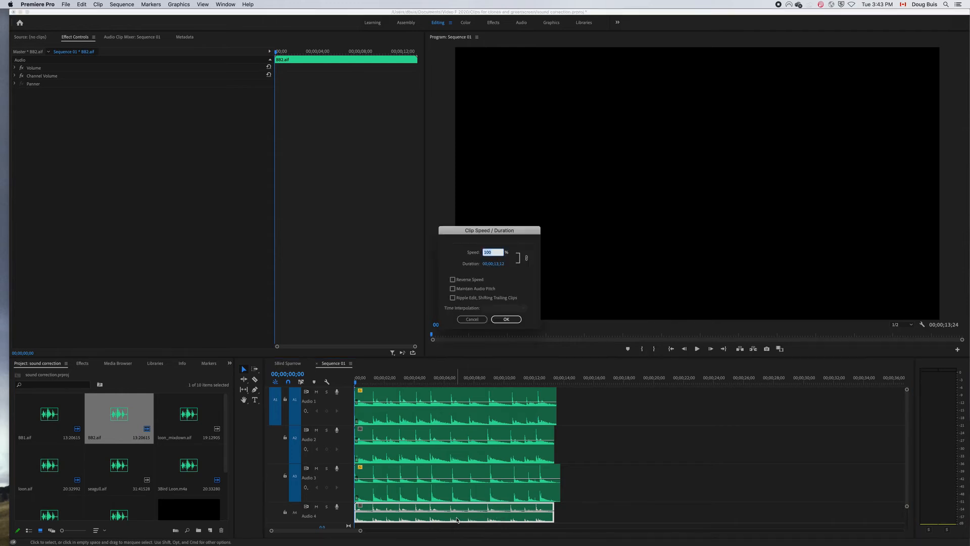
text(102)
click(506, 320)
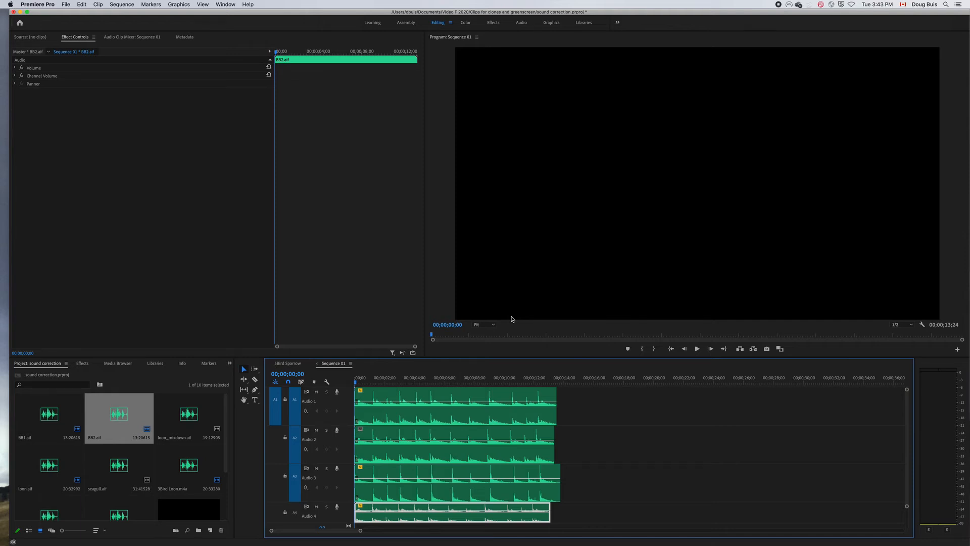
key(space)
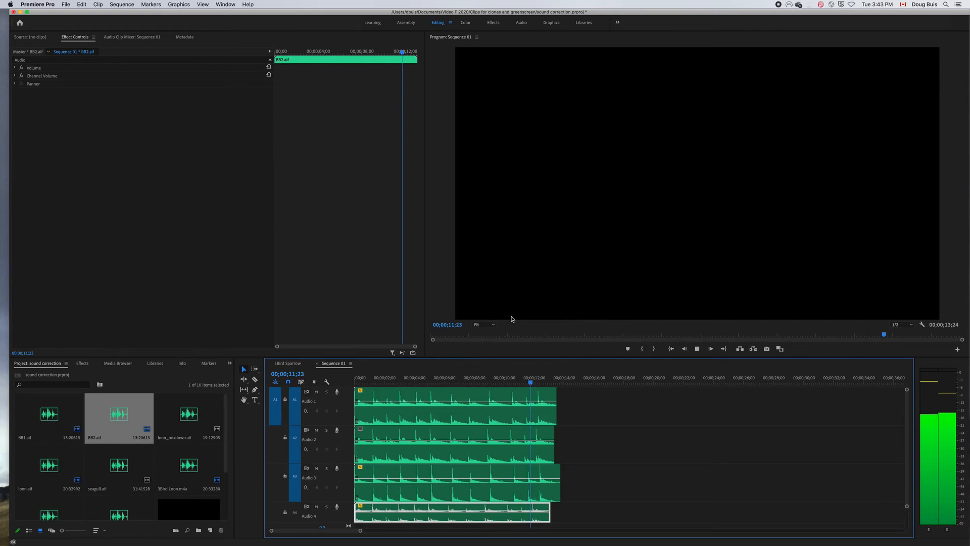
key(space)
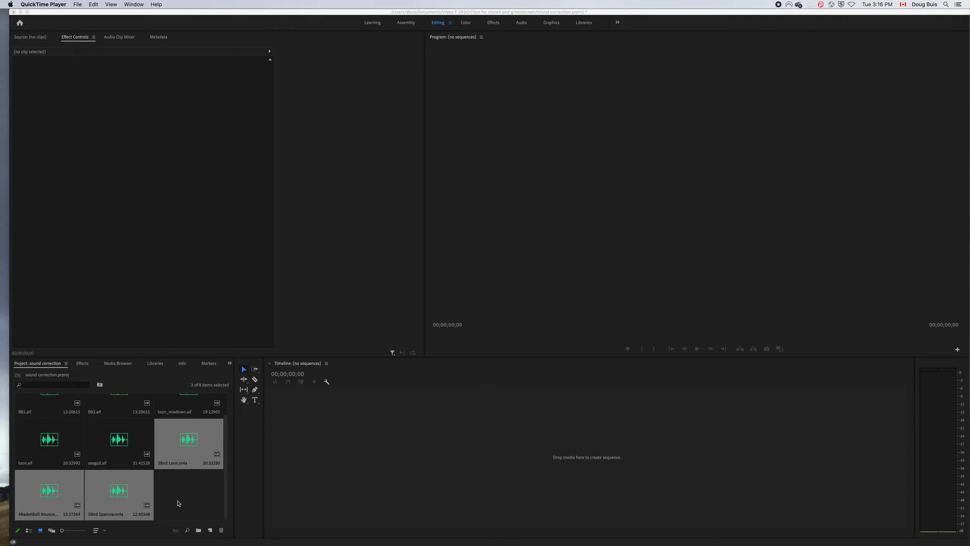
Create a sequence from the selected 3Bird Loon, 4Basketball Bounce and 5Bird Sparrow clips and play its beginning.
scroll(178, 503, up, 1)
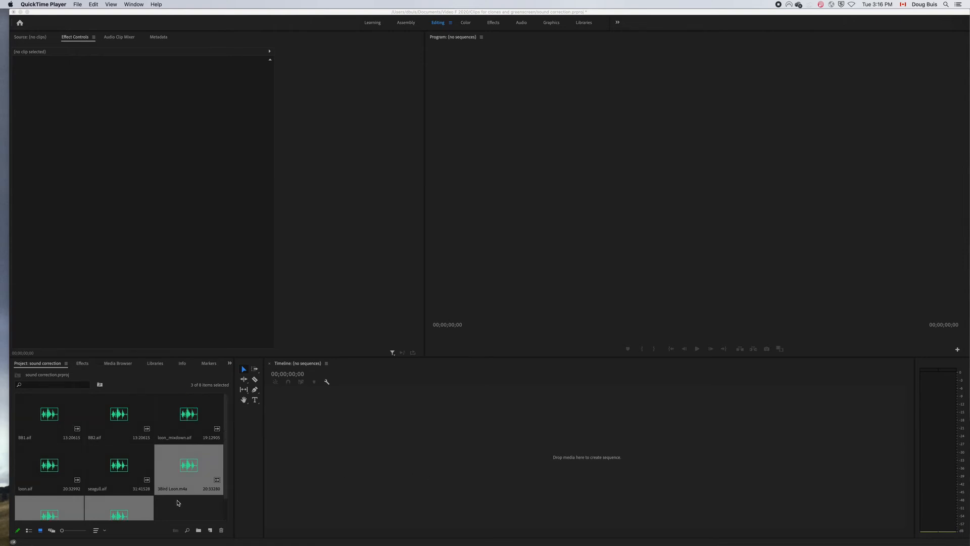
scroll(178, 502, down, 1)
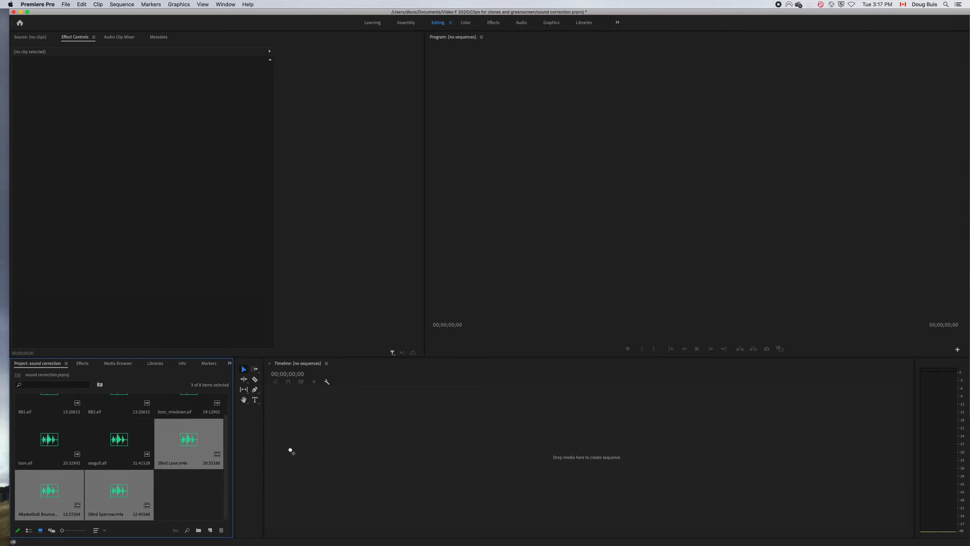
drag(290, 451, 291, 452)
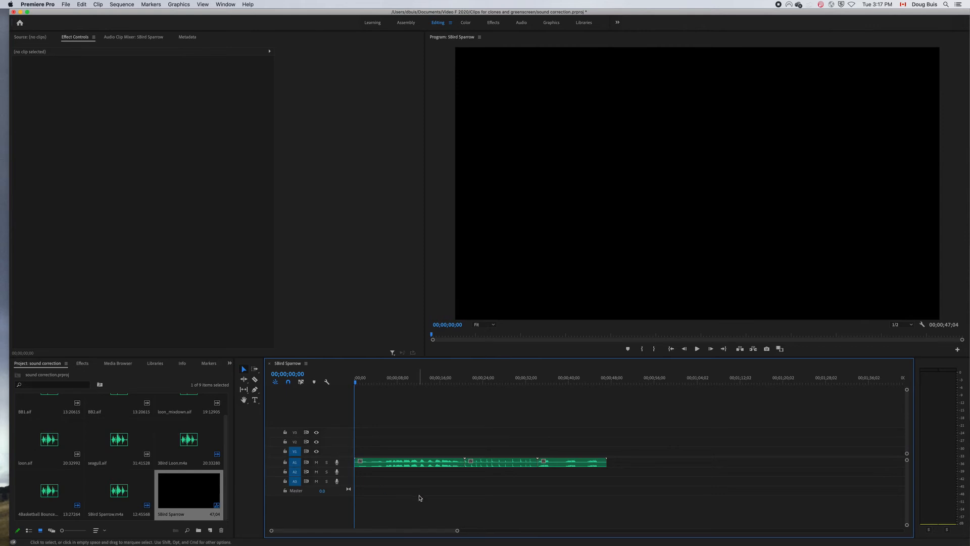
key(space)
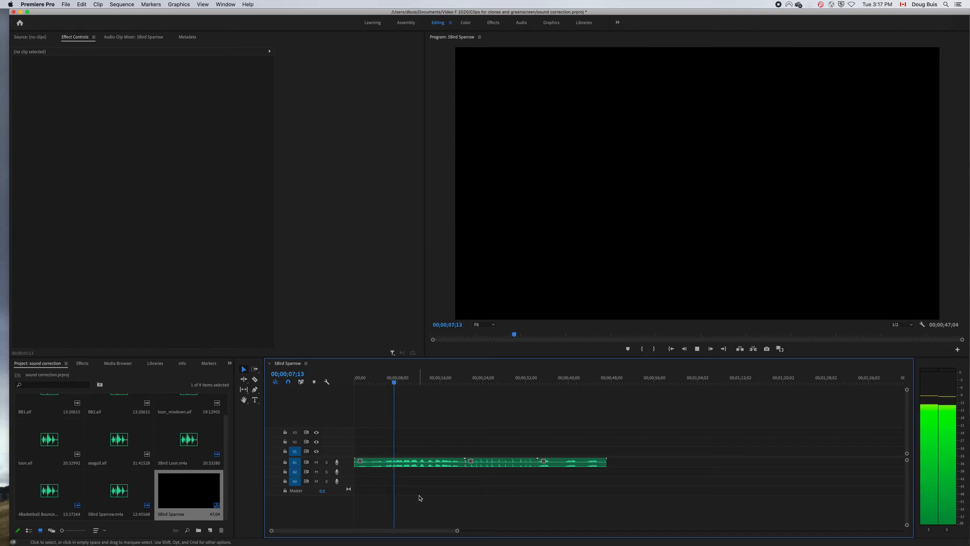
key(space)
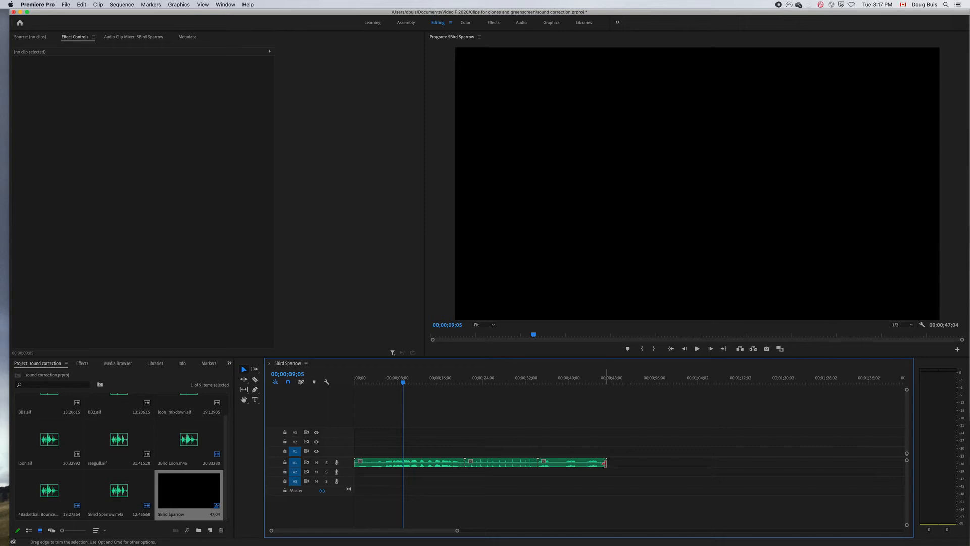
Delete the basketball and sparrow clips from Audio 1, keeping only the 3Bird Loon.m4a clip.
mouse_move(606, 462)
mouse_down()
mouse_move(521, 463)
mouse_move(620, 474)
mouse_up()
key(super+z)
click(535, 461)
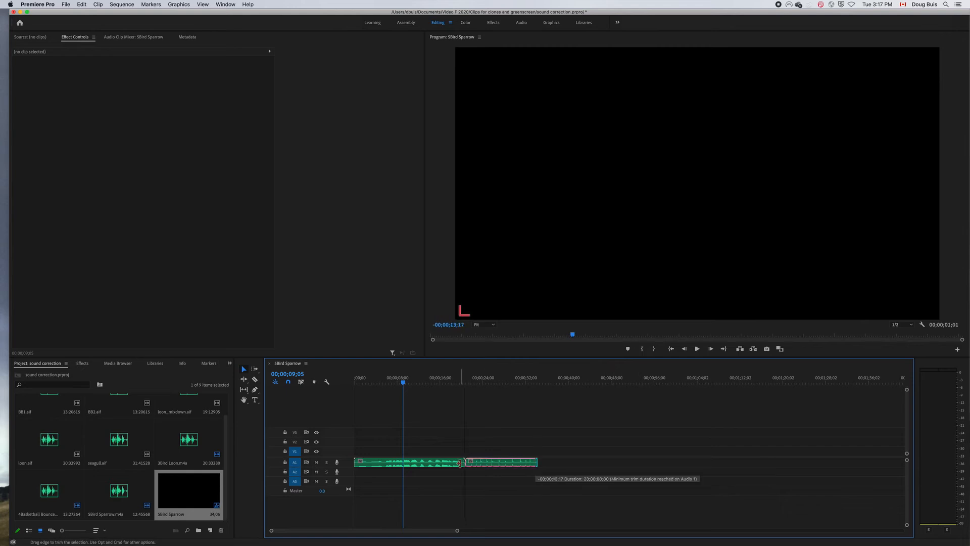
click(535, 461)
drag(520, 505, 512, 464)
key(Delete)
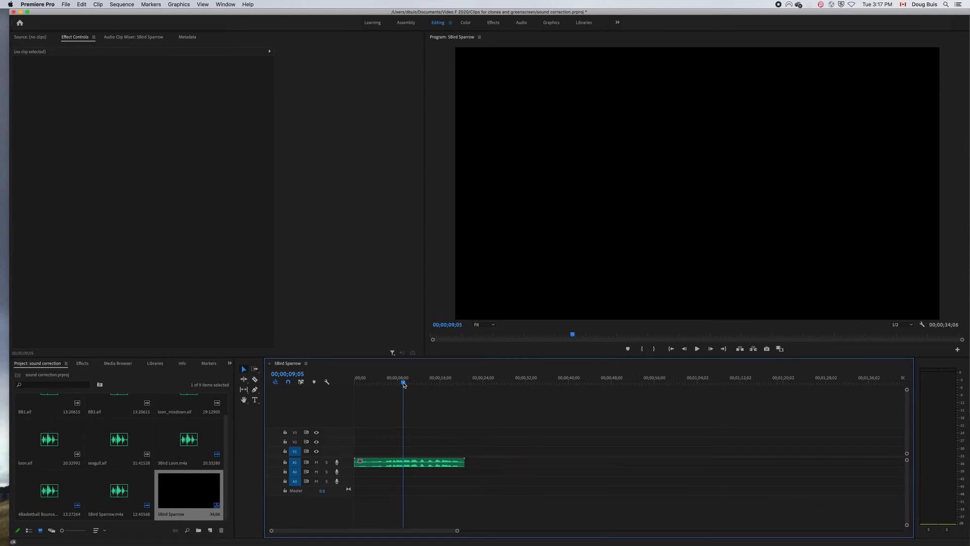
Play the remaining loon clip from the start of the sequence.
drag(403, 383, 333, 395)
key(space)
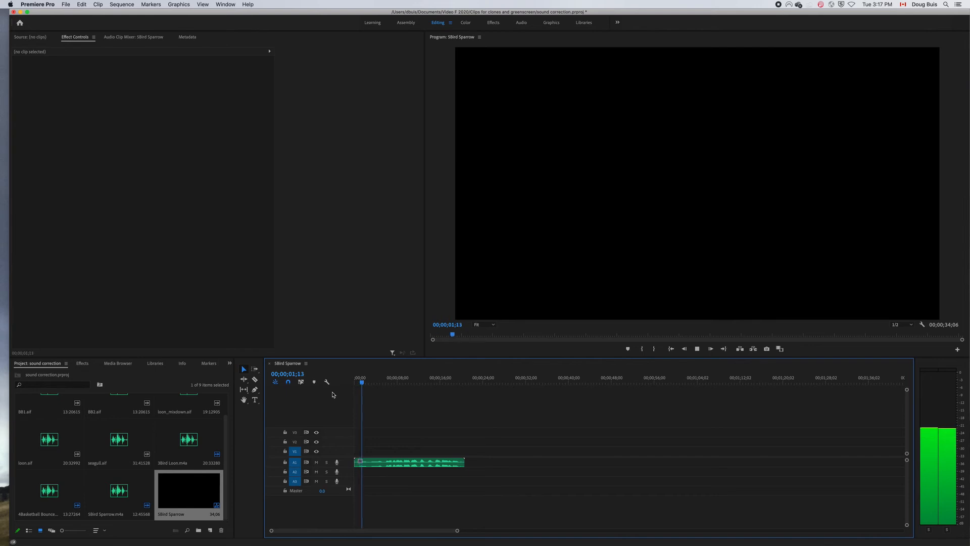
key(space)
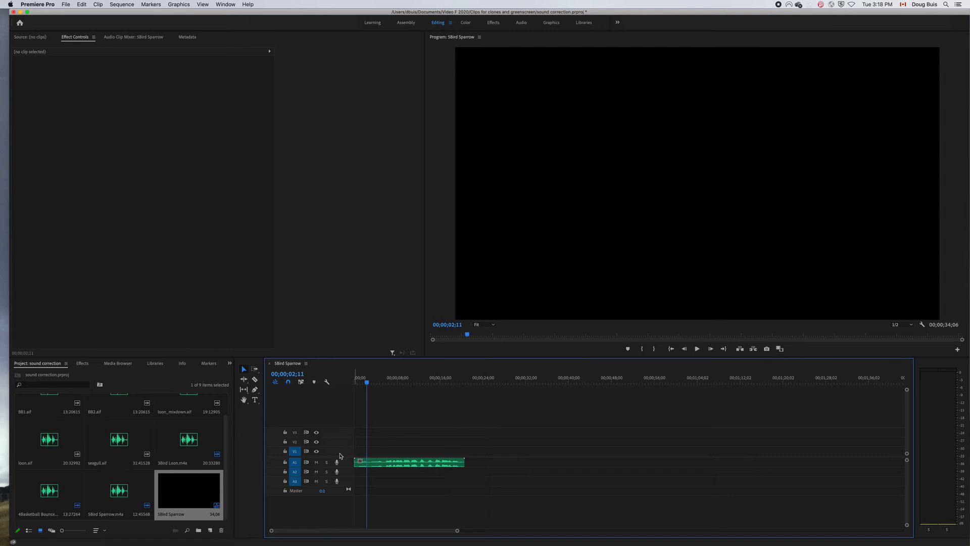
Give the audio tracks more room and enlarge them to show the loon clip's waveform in detail.
drag(333, 457, 331, 392)
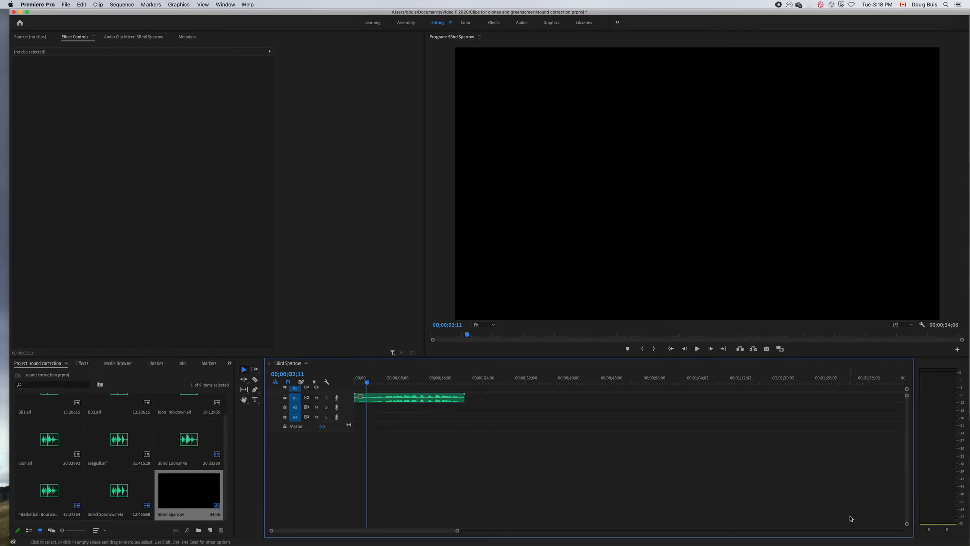
drag(907, 524, 906, 514)
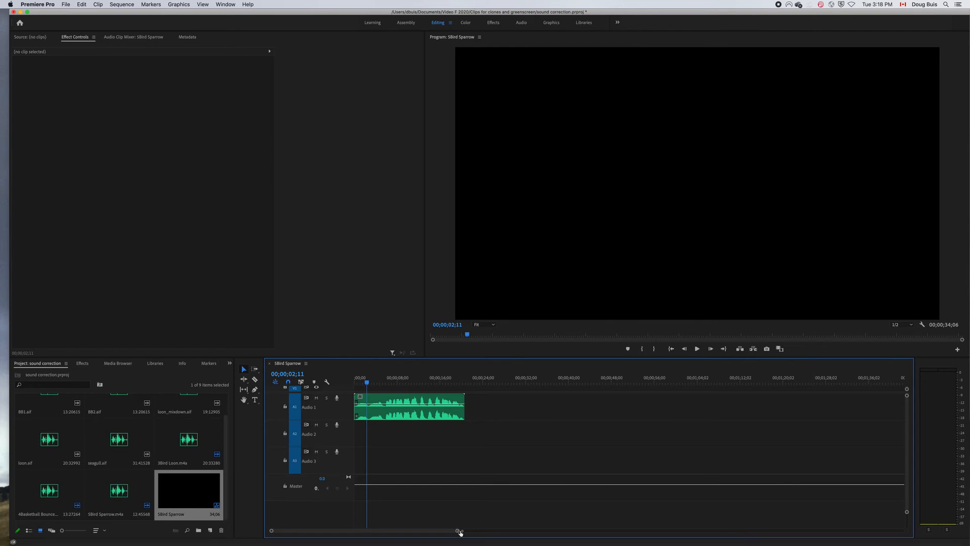
drag(460, 532, 451, 507)
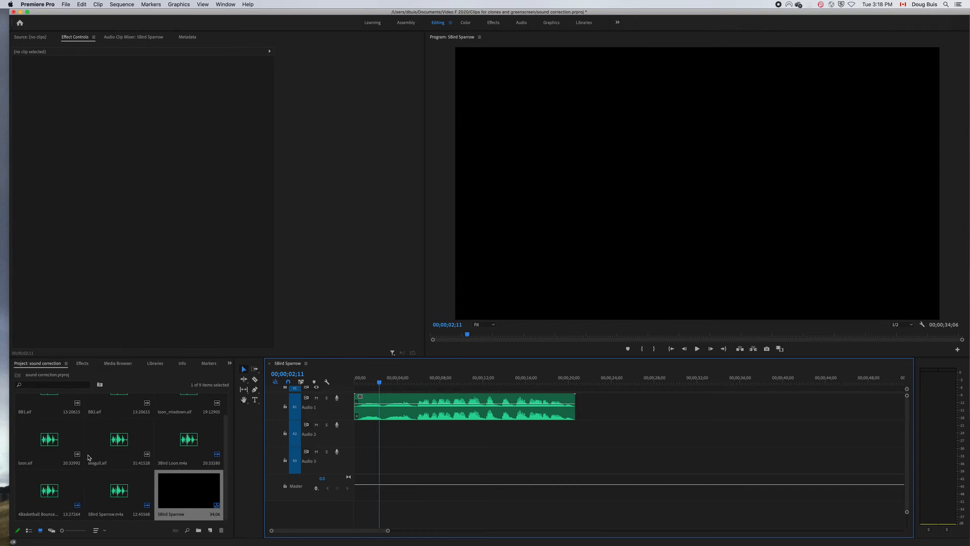
Reverse the 3Bird Loon.m4a clip on Audio 1 and slow it down, stretching it to about 34 seconds.
click(424, 415)
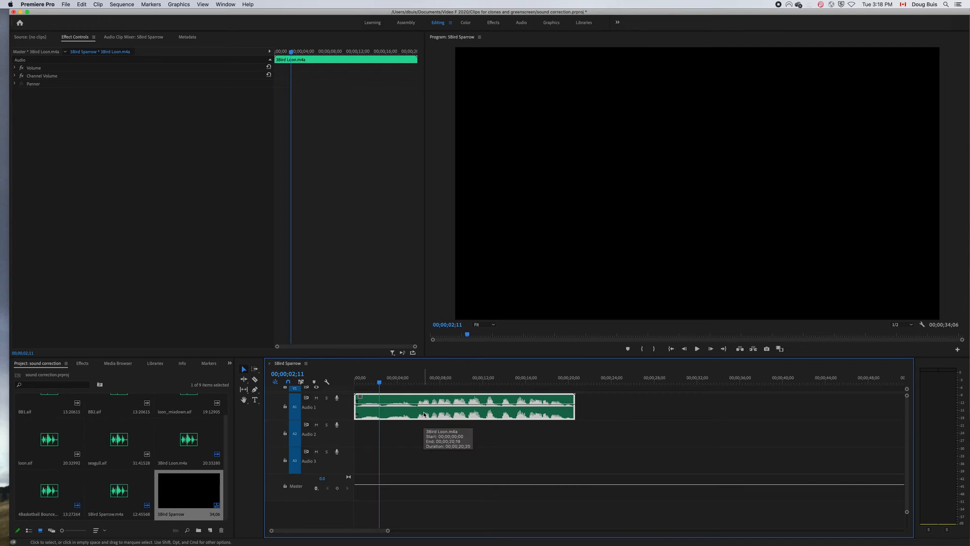
key(super+r)
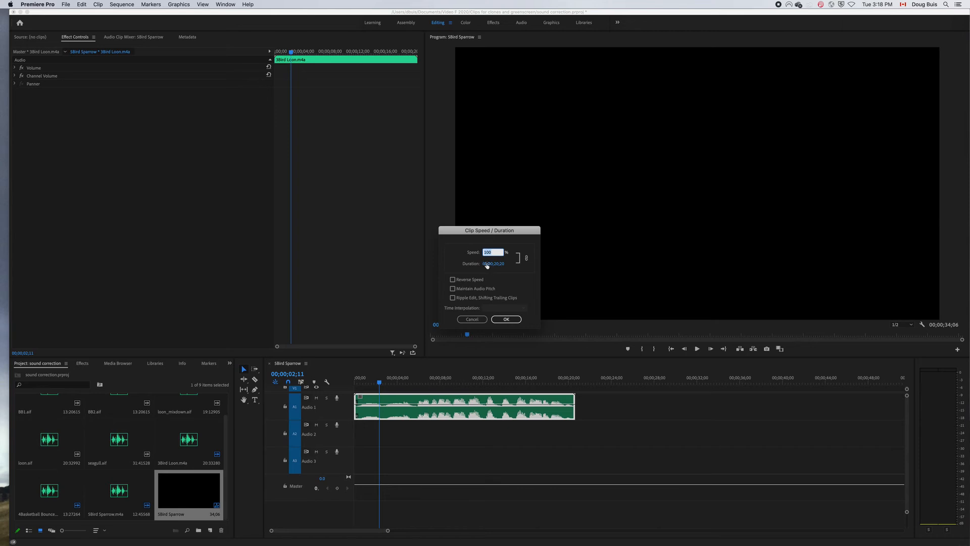
click(453, 280)
click(486, 254)
click(506, 319)
click(506, 319)
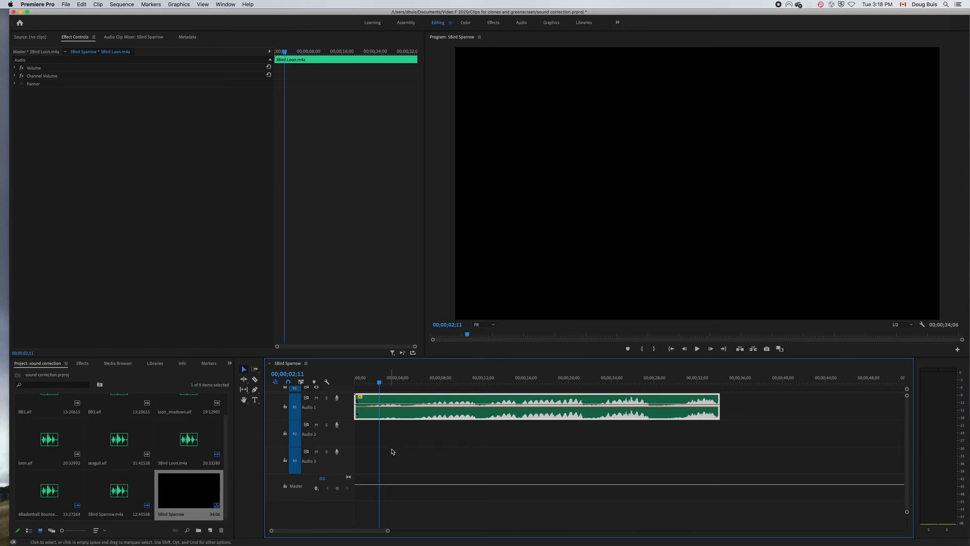
Play the reversed, slowed 3Bird Loon.m4a clip from near its start to about 15 seconds.
drag(378, 388, 357, 388)
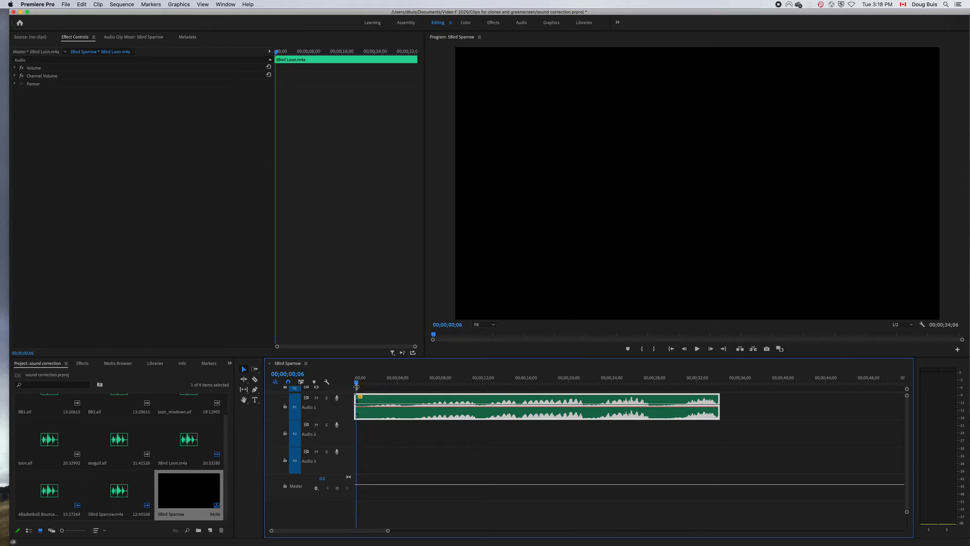
key(space)
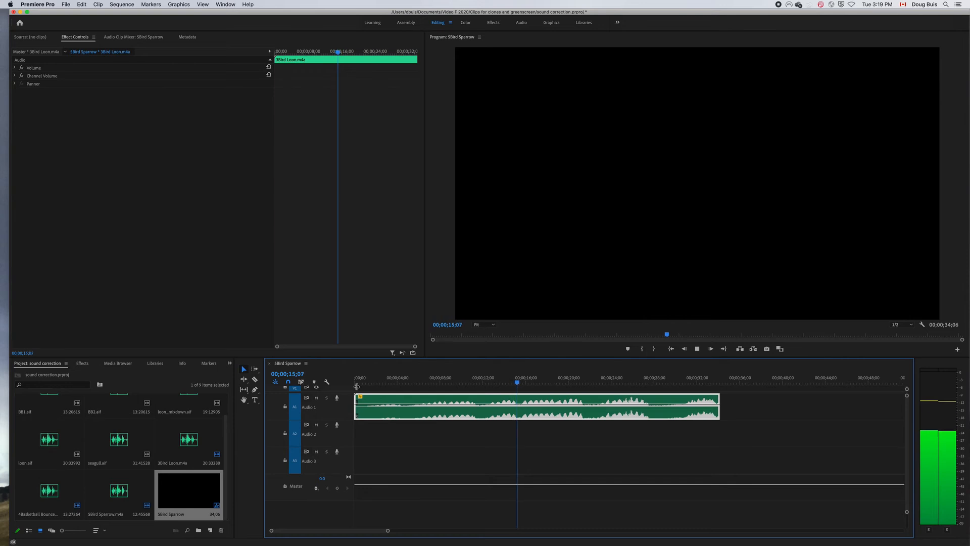
key(space)
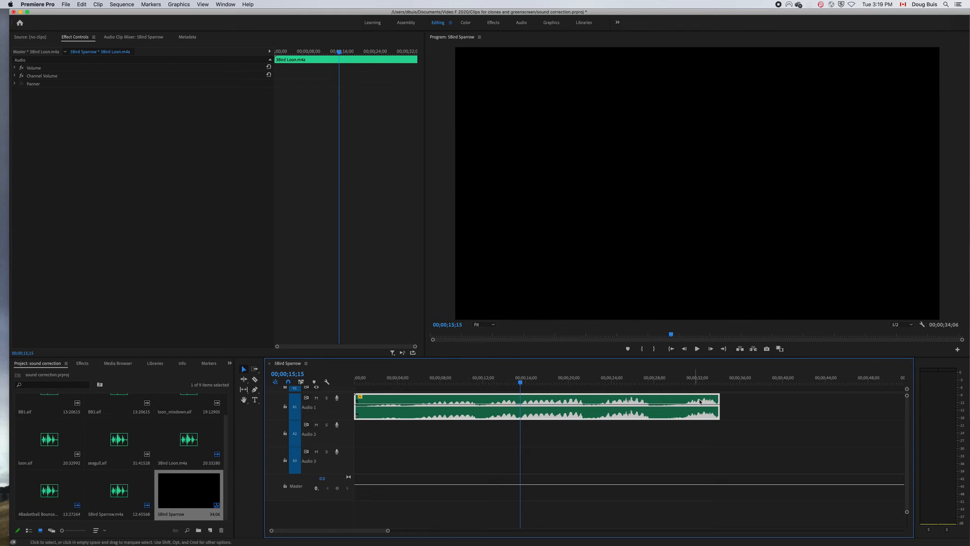
Place the loon.aif clip on Audio 1 at 00;00;34;26, just after the slowed loon clip.
drag(540, 382, 728, 384)
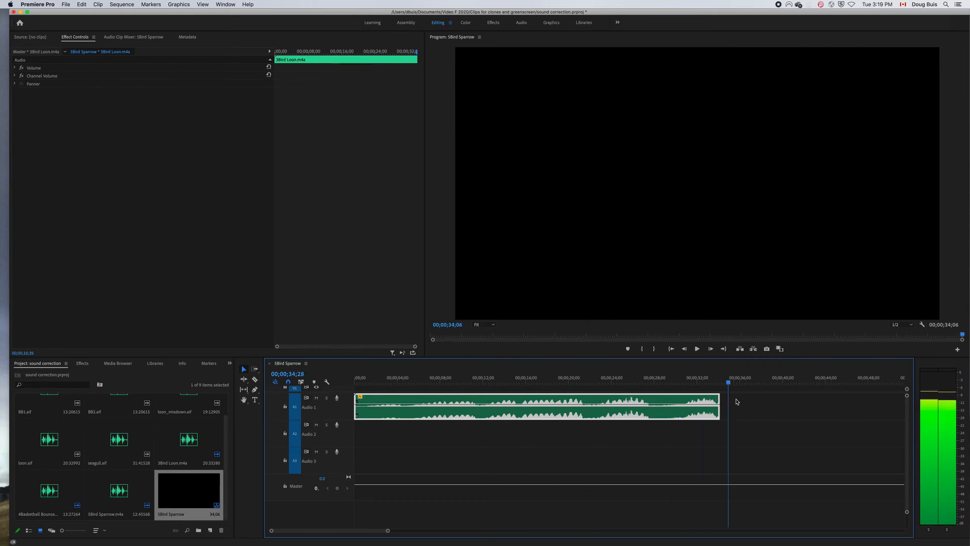
drag(389, 531, 474, 533)
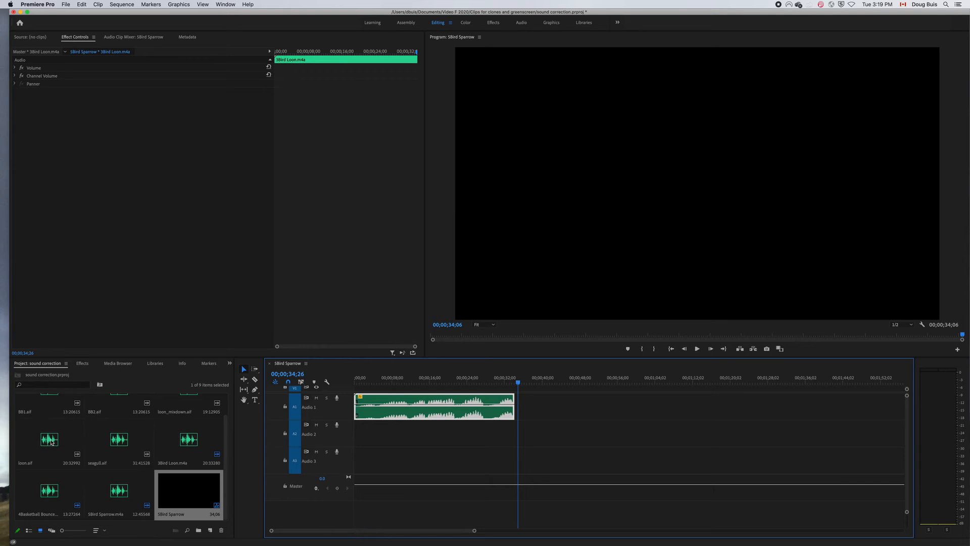
drag(51, 441, 521, 414)
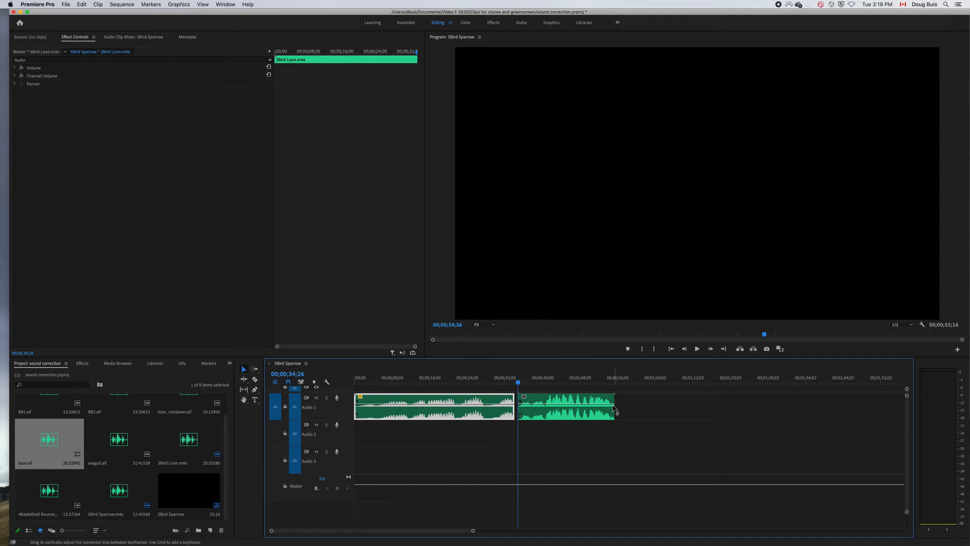
Reverse the loon.aif clip on Audio 1 and slow it down so it ends at 00;02;18;10.
click(582, 400)
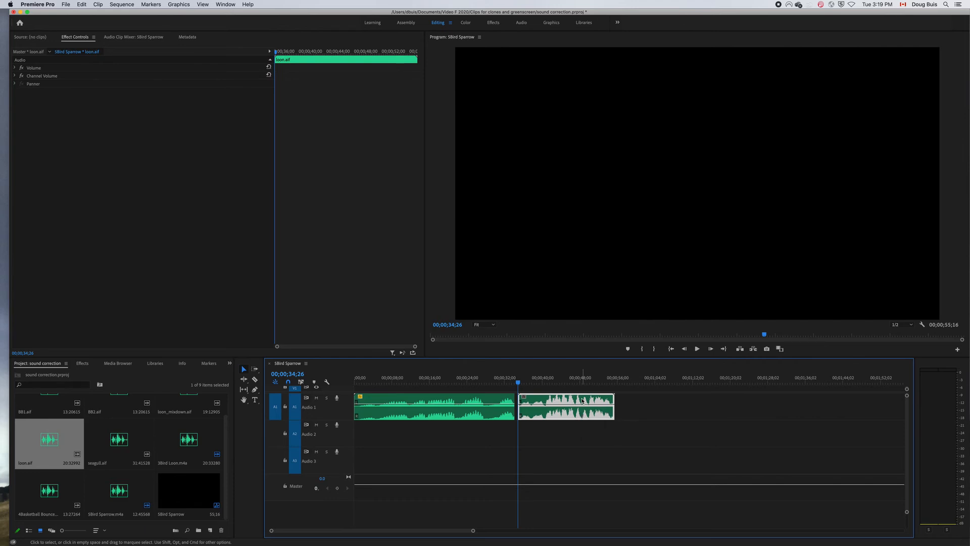
key(super+r)
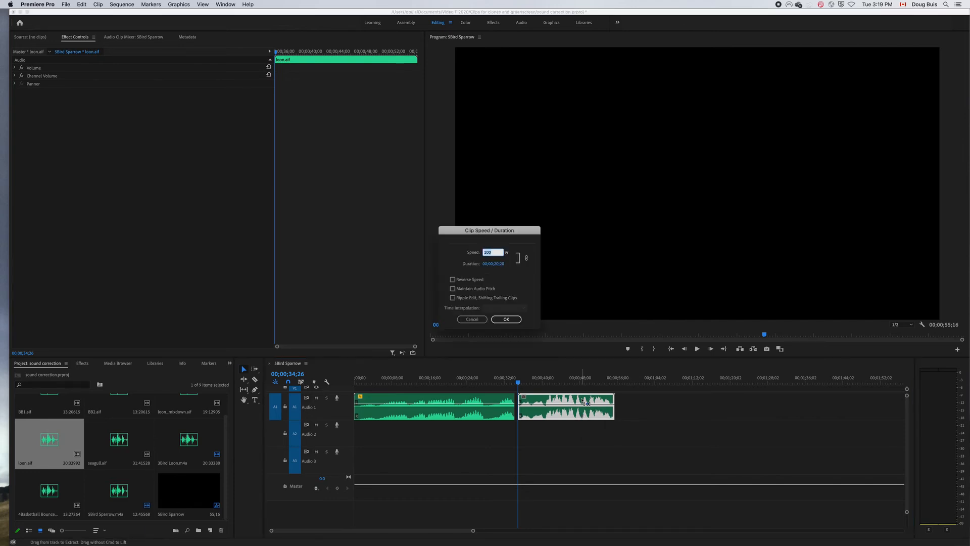
click(453, 280)
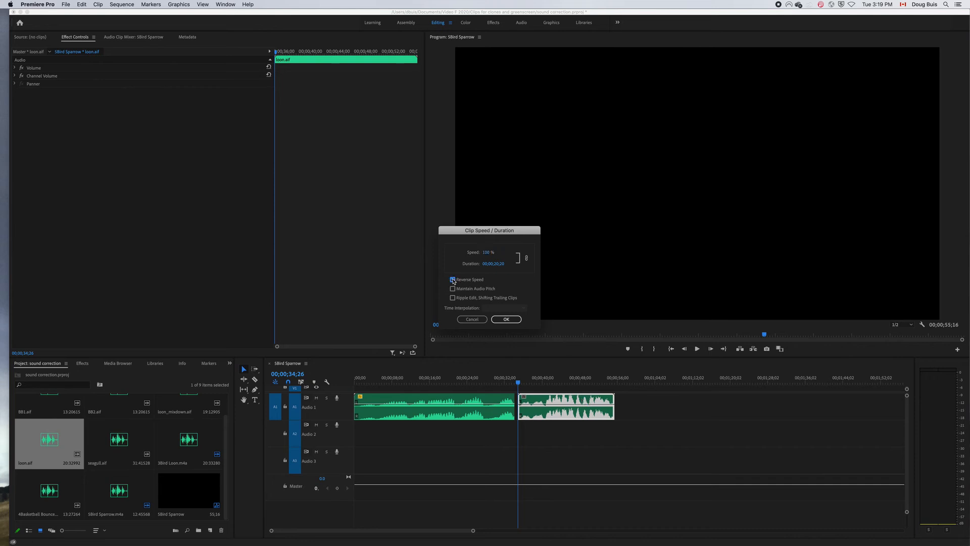
click(485, 253)
click(512, 322)
click(507, 320)
Split the slowed loon.aif clip at 00;01;09;19, delete the part after the cut and return to the sequence start.
click(550, 387)
drag(551, 389, 682, 404)
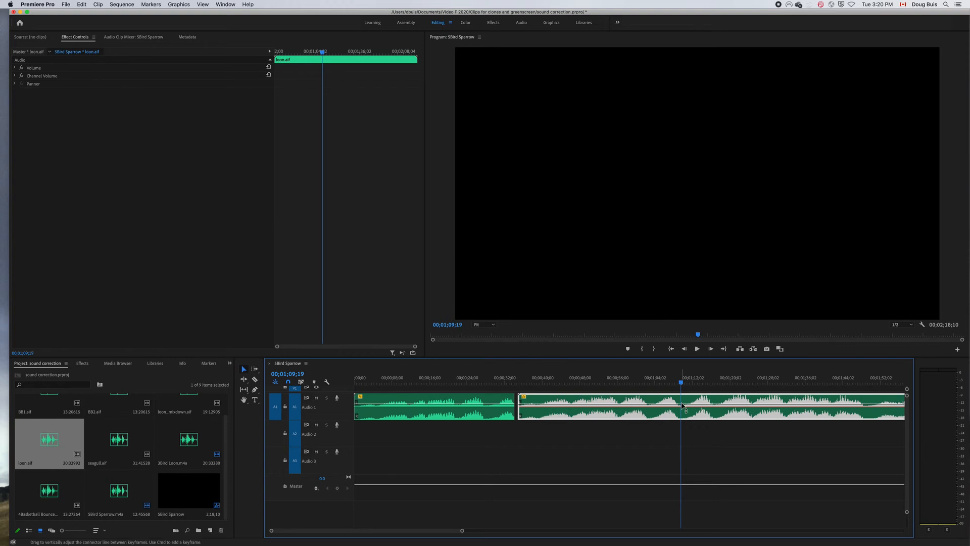
drag(461, 530, 525, 530)
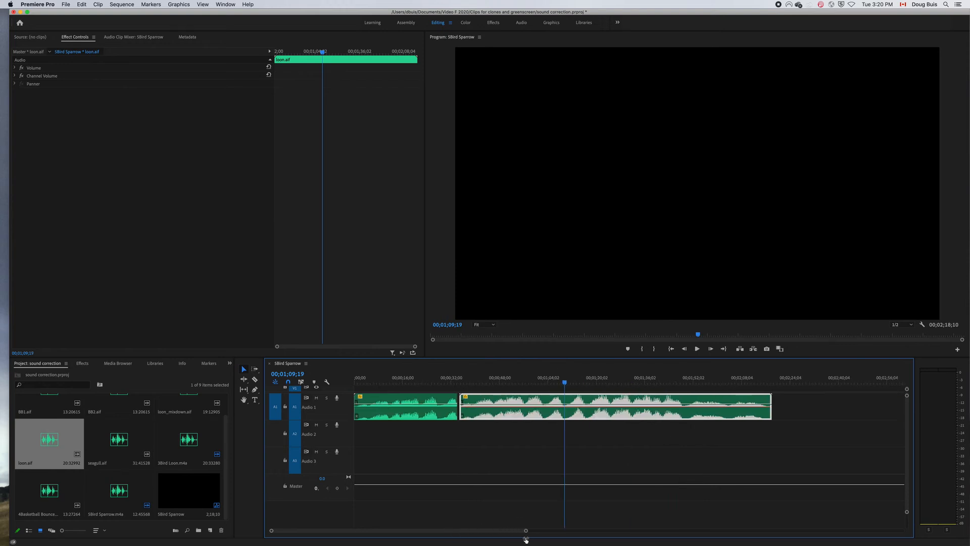
key(c)
click(564, 407)
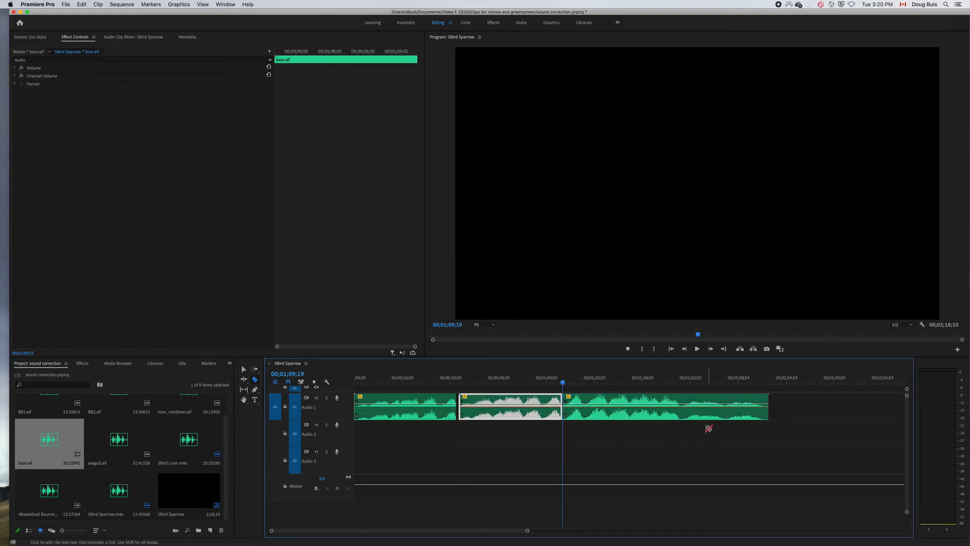
key(v)
click(691, 408)
key(Delete)
key(Home)
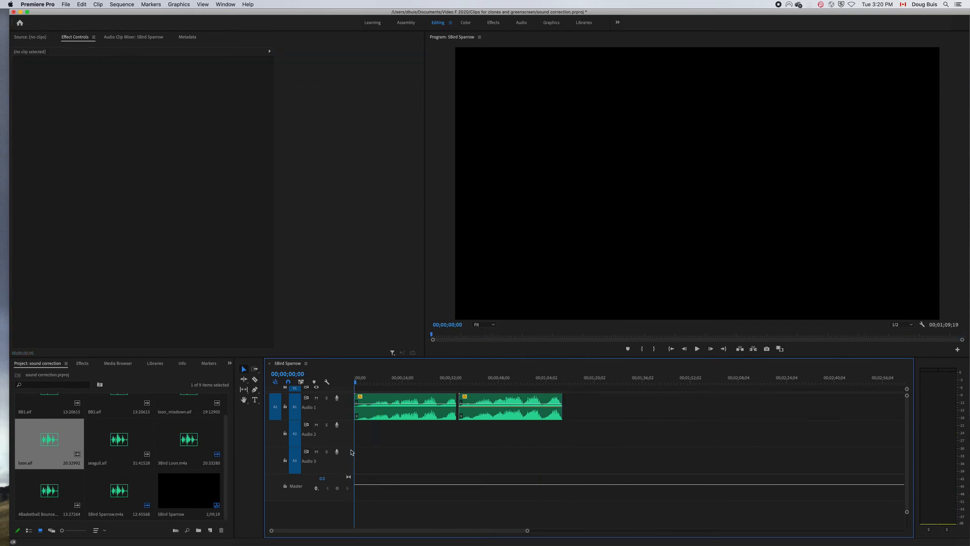
Move the second loon.aif clip onto Audio 2 beneath the first clip, starting about 12 frames after the sequence start.
drag(480, 406, 365, 427)
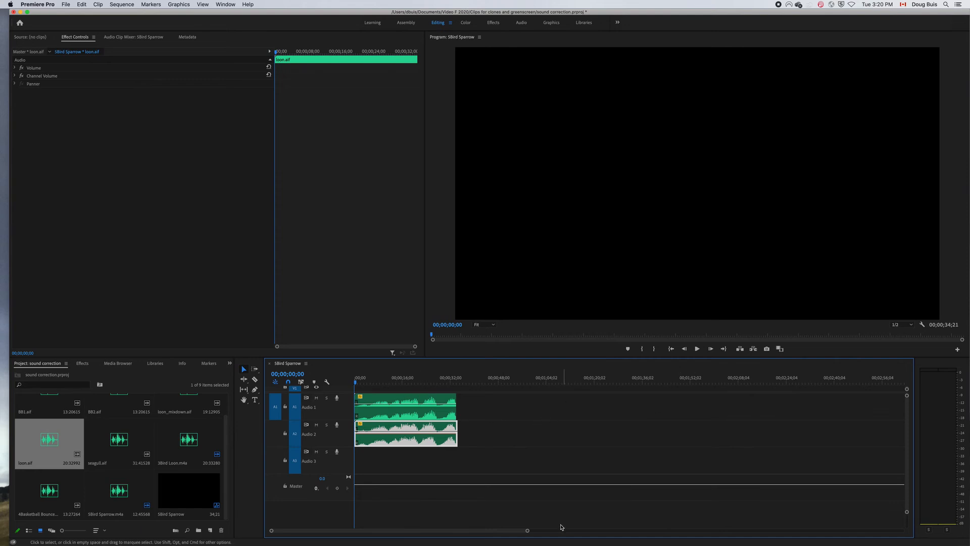
drag(526, 531, 468, 515)
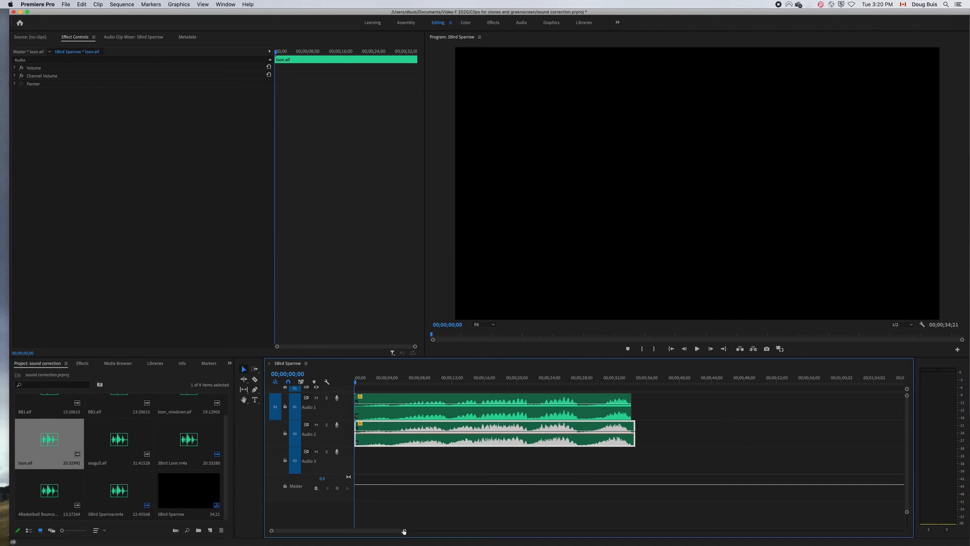
drag(404, 532, 365, 532)
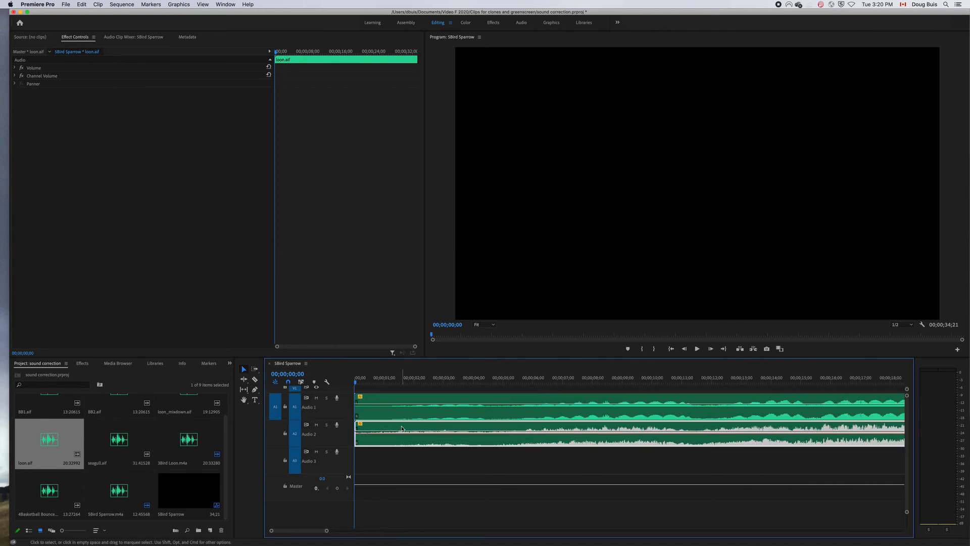
drag(402, 428, 413, 428)
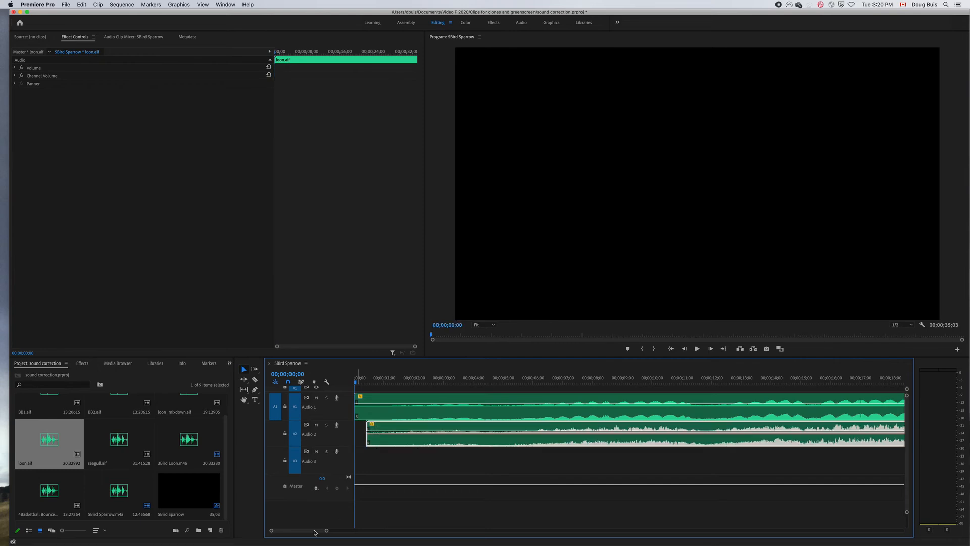
Play the two layered loon clips from the sequence start to about 21 seconds.
drag(327, 530, 432, 531)
key(space)
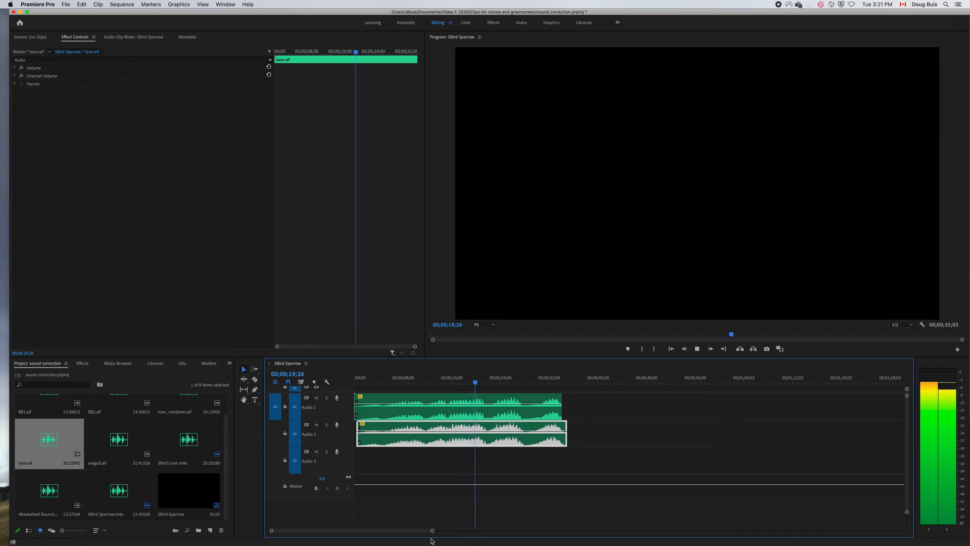
key(space)
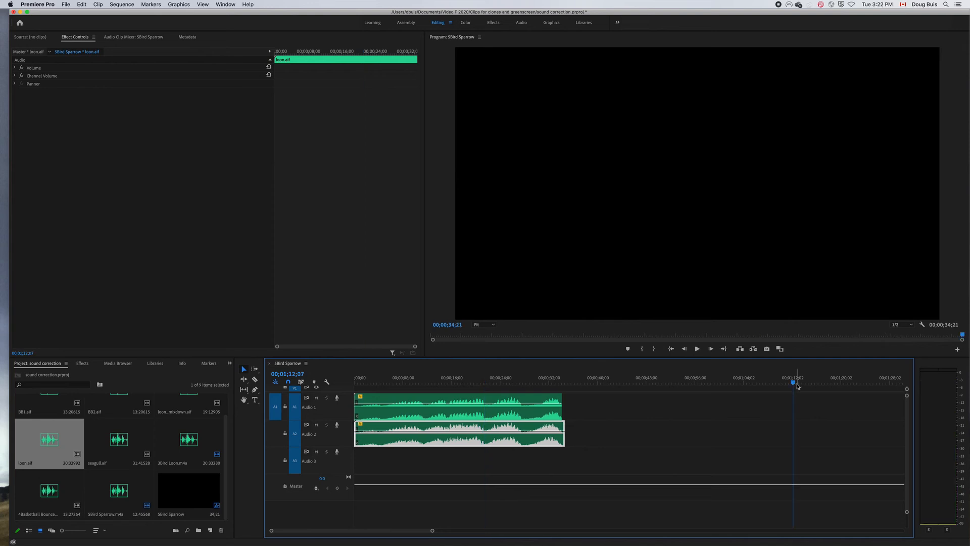
Paste a copy of the slowed loon.aif clip on Audio 1 at 00;00;38;07.
drag(797, 385, 586, 388)
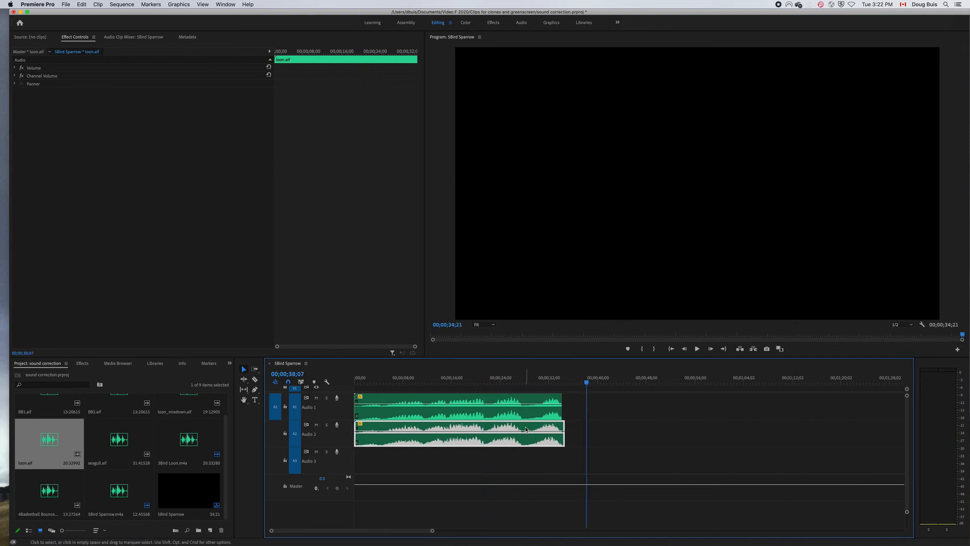
key(super+v)
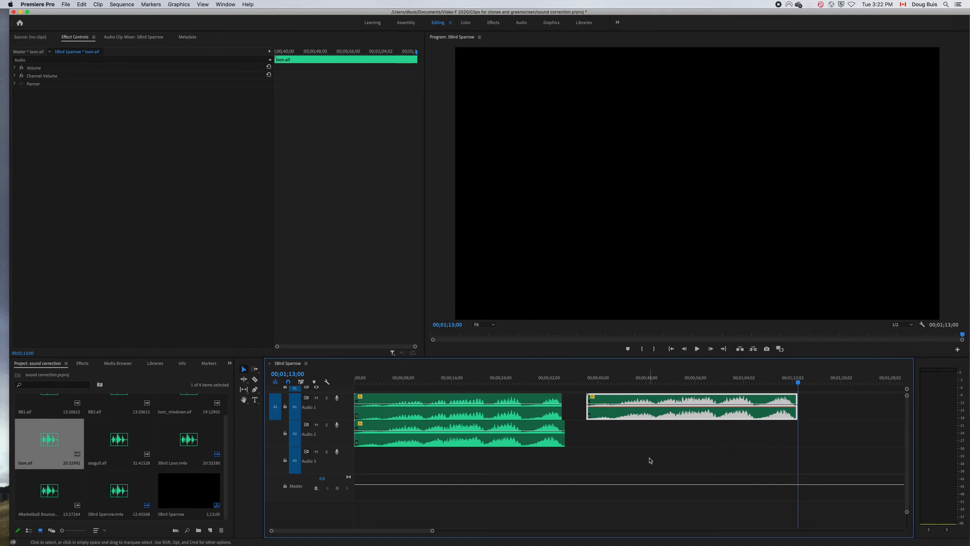
Set the pasted loon.aif copy's speed to 19% and place it at the start of Audio 3.
key(super+r)
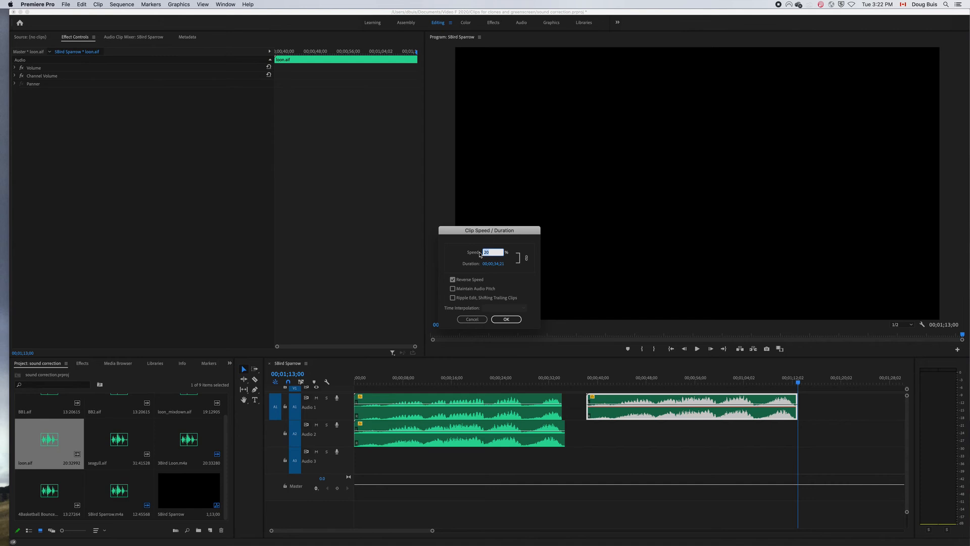
text(19)
click(506, 319)
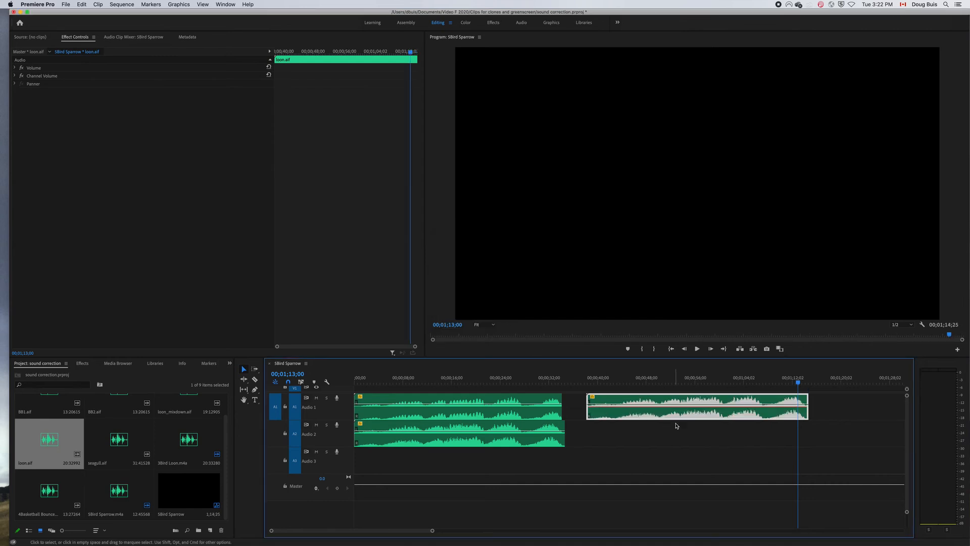
drag(665, 401, 425, 469)
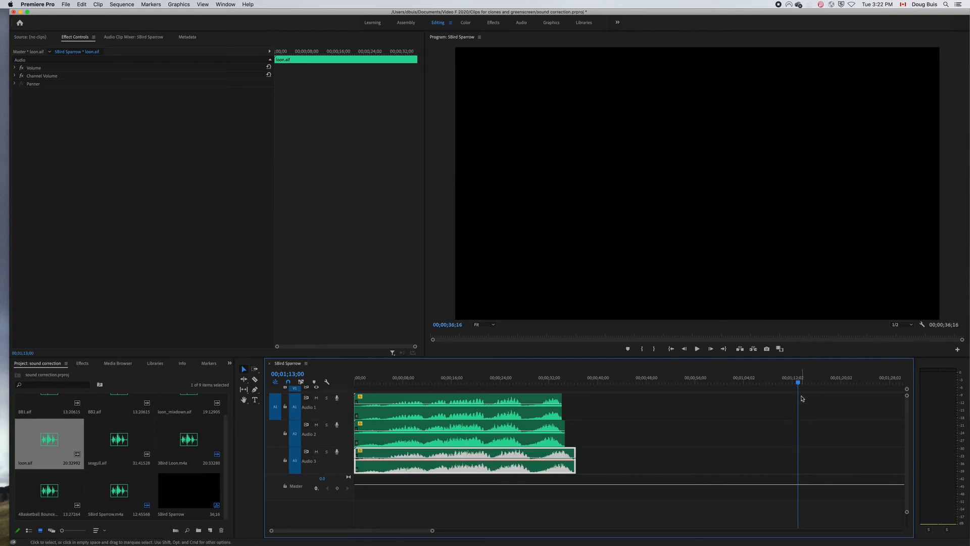
Shift the Audio 2 loon clip a few frames after the sequence start and play the three layered clips.
drag(799, 384, 352, 439)
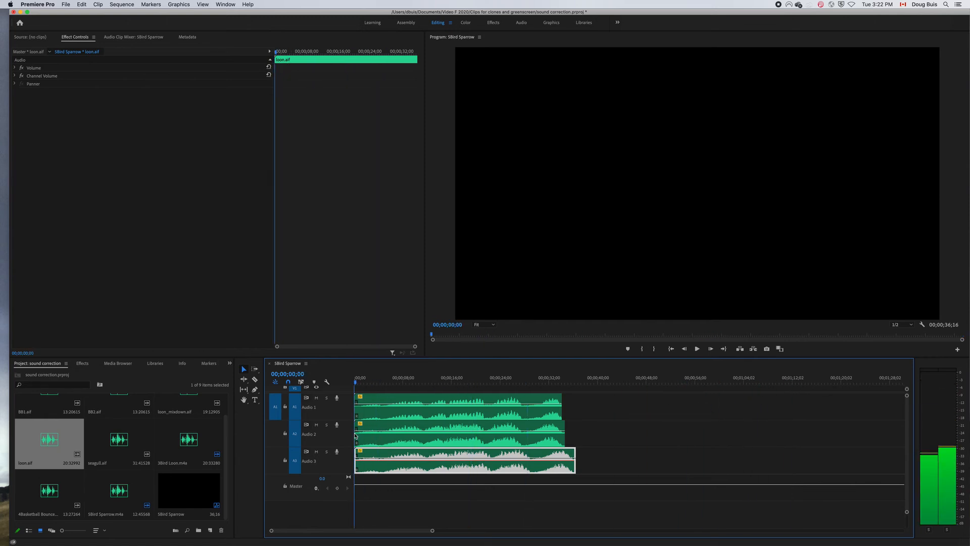
drag(433, 531, 372, 533)
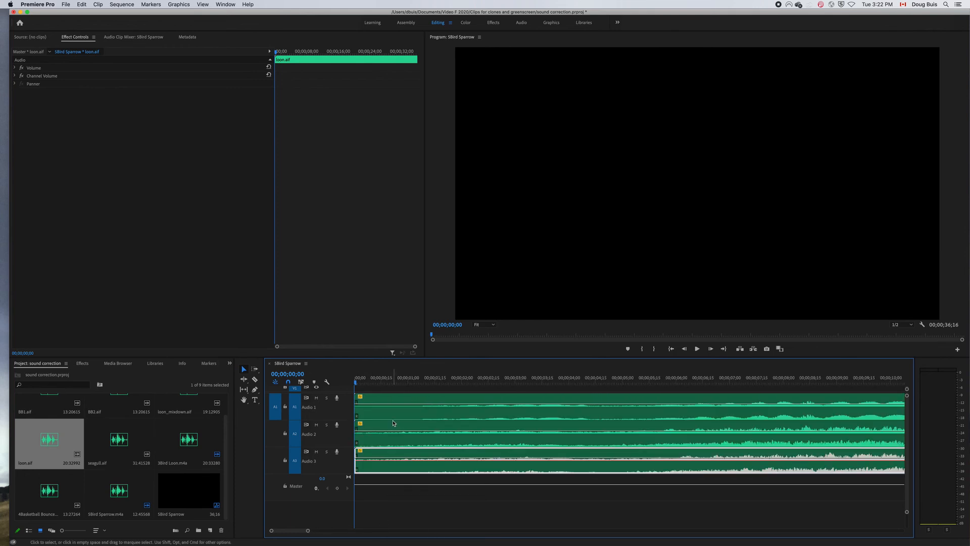
drag(386, 436, 387, 470)
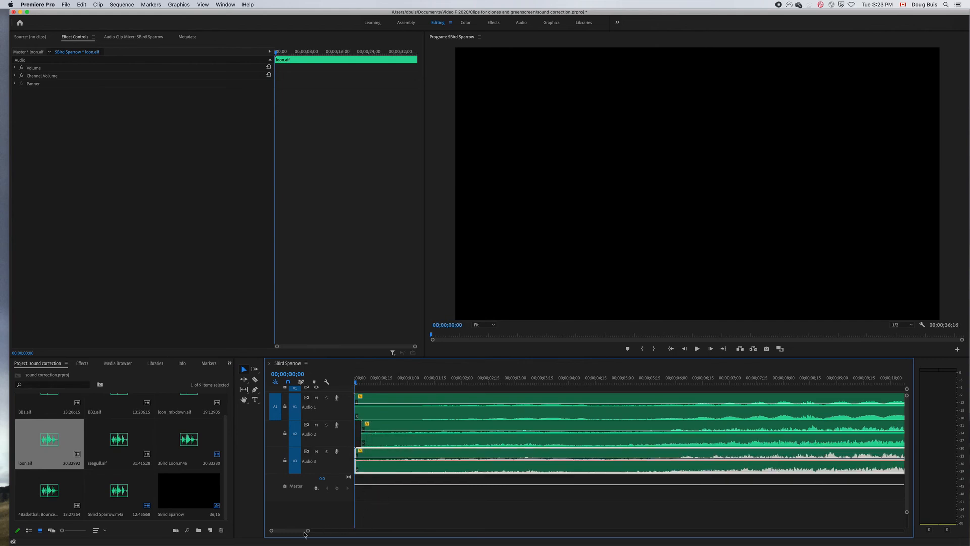
drag(308, 531, 425, 532)
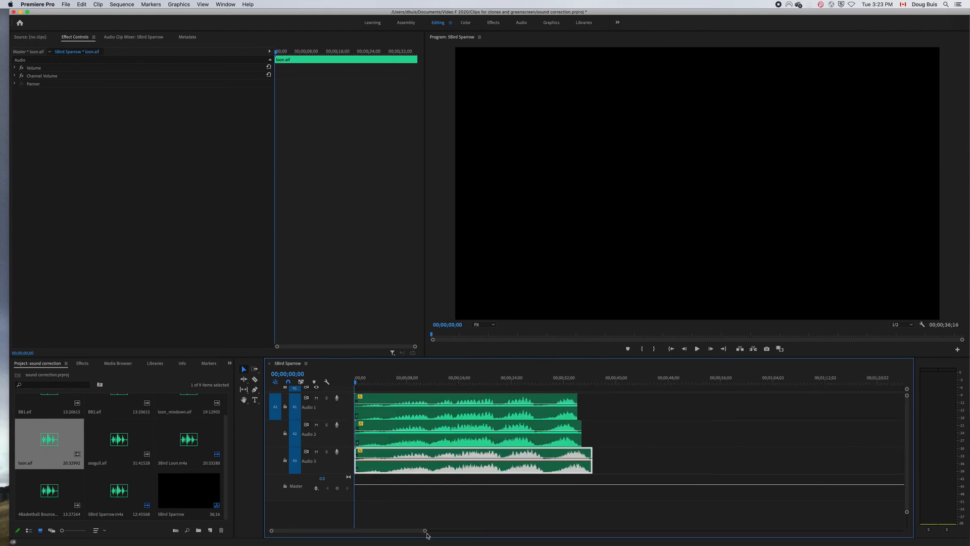
key(Return)
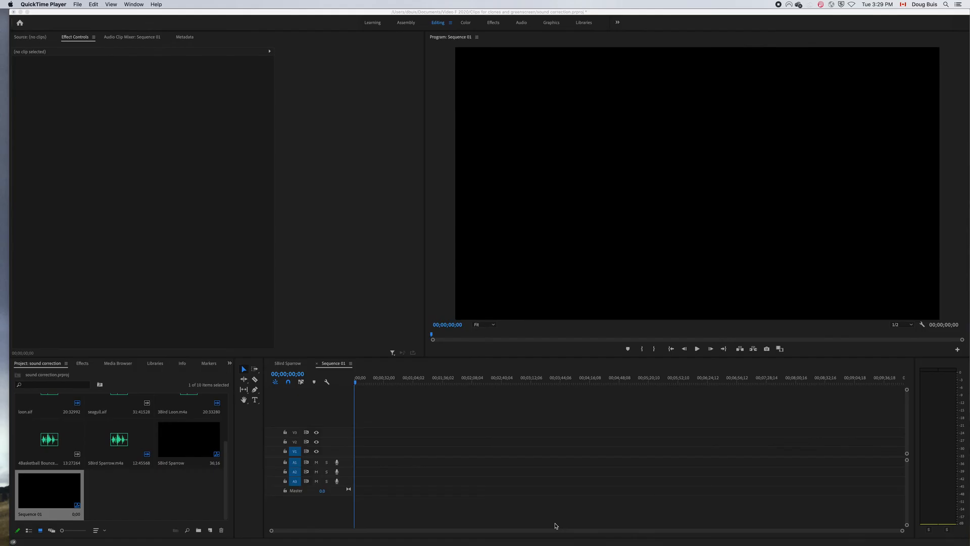
Place the 5Bird Sparrow.m4a clip at the start of Audio 1 in Sequence 01.
click(121, 445)
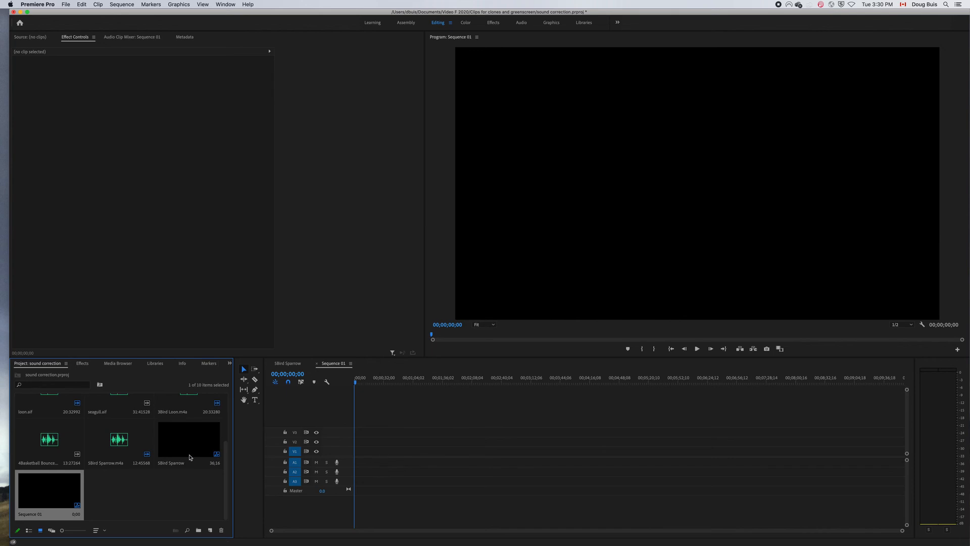
drag(122, 442, 359, 462)
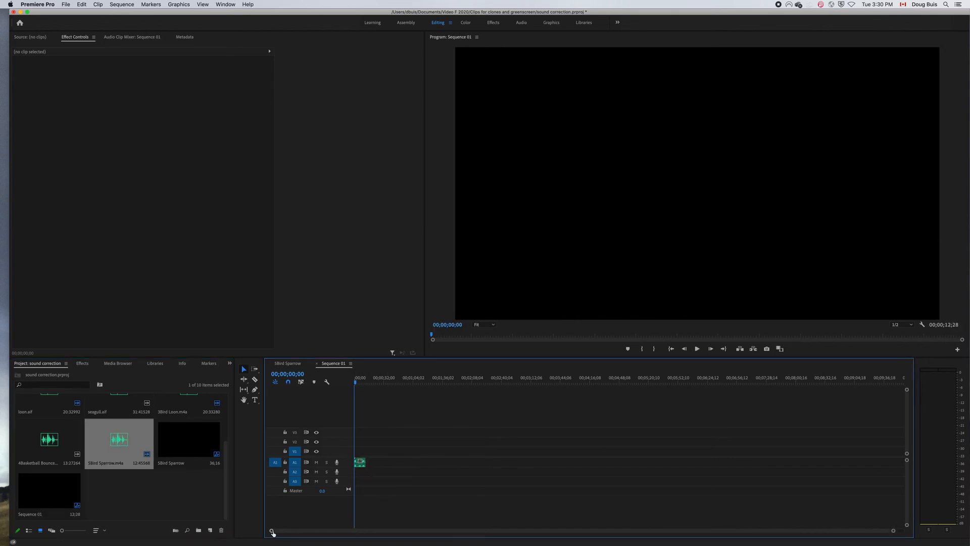
drag(273, 533, 552, 530)
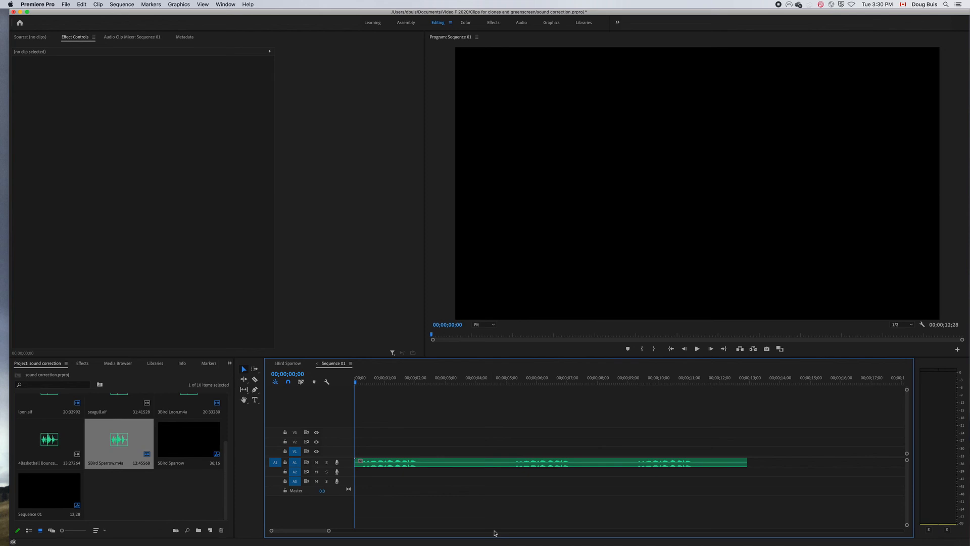
Play the sparrow clip's first burst, trim the clip's end to about 00;00;02;11 and enlarge the audio tracks.
key(space)
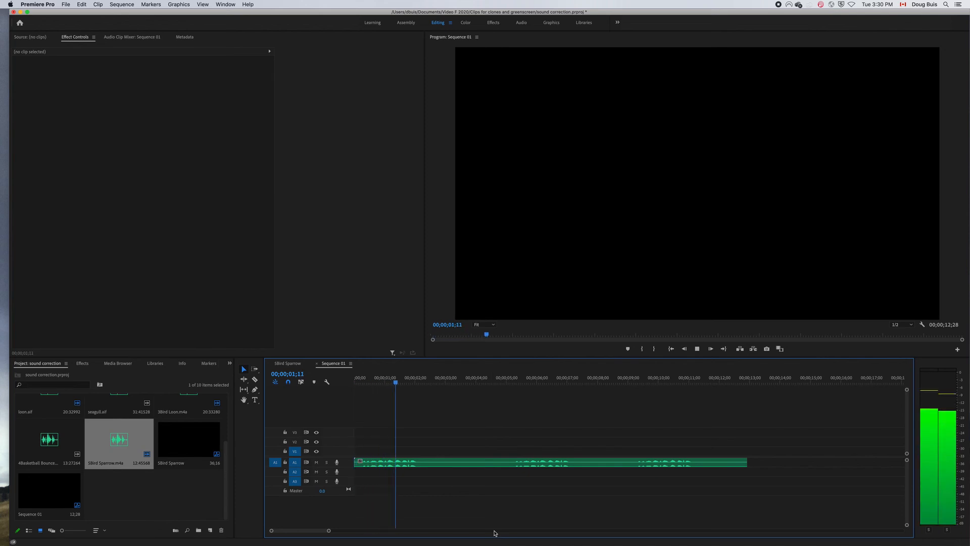
key(space)
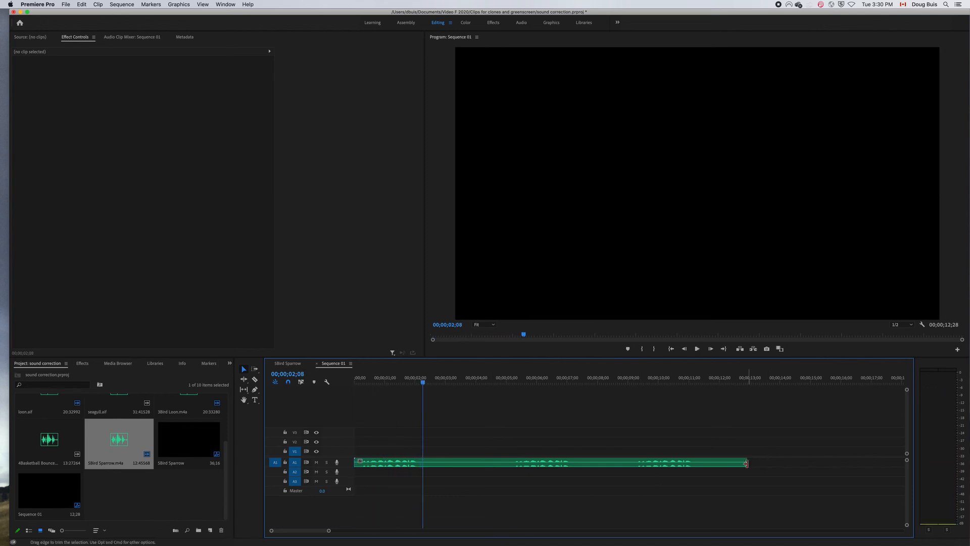
drag(742, 462, 424, 460)
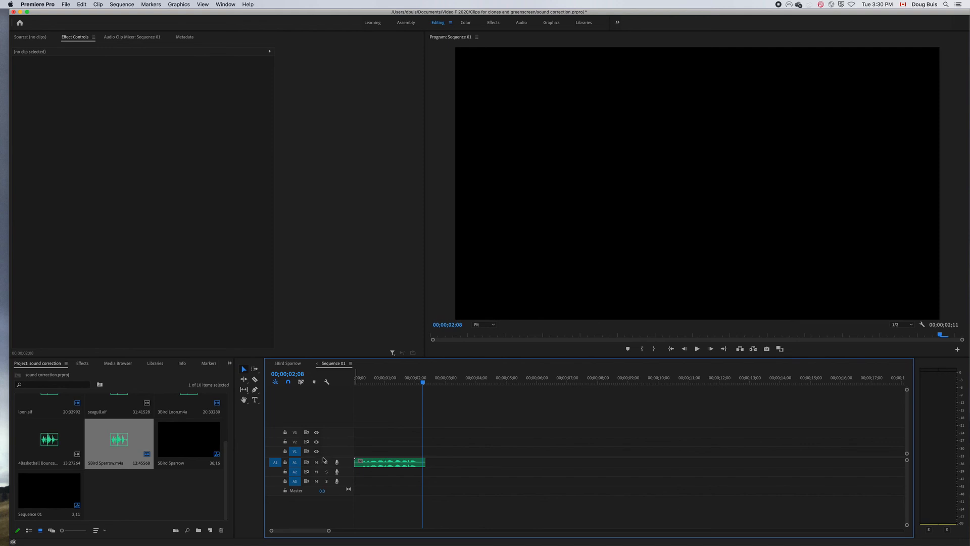
drag(323, 457, 323, 381)
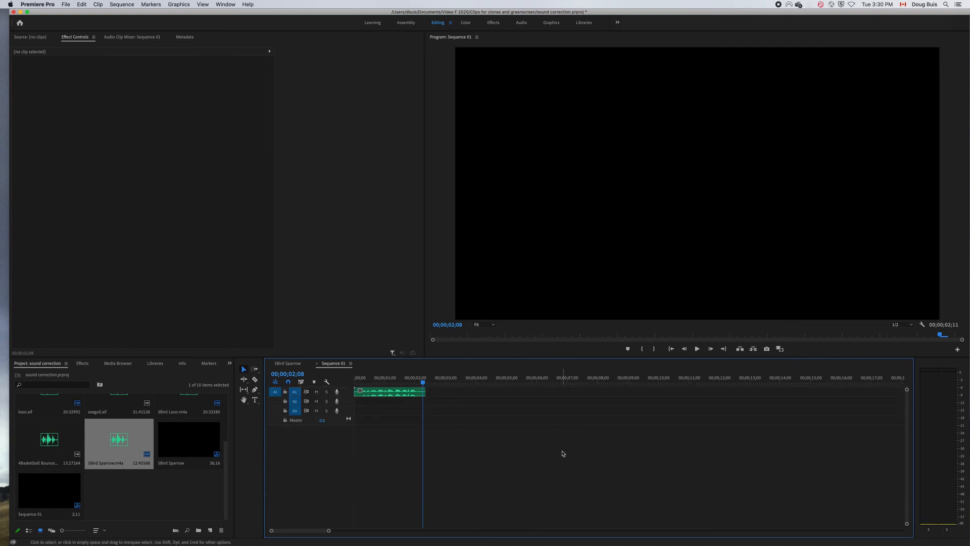
drag(906, 523, 905, 503)
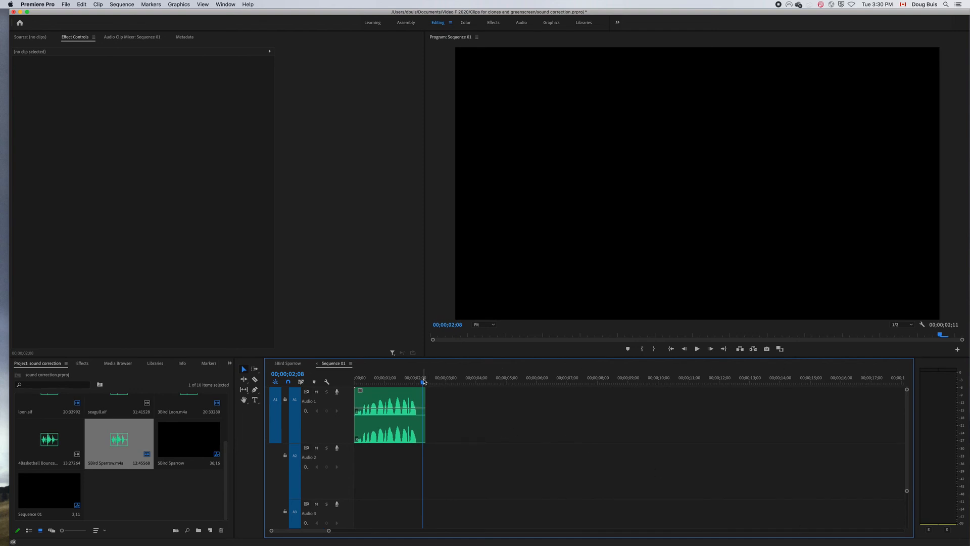
Set the trimmed 5Bird Sparrow.m4a clip's speed to 4%, leaving its direction unreversed and its audio pitch unmaintained.
drag(423, 383, 348, 397)
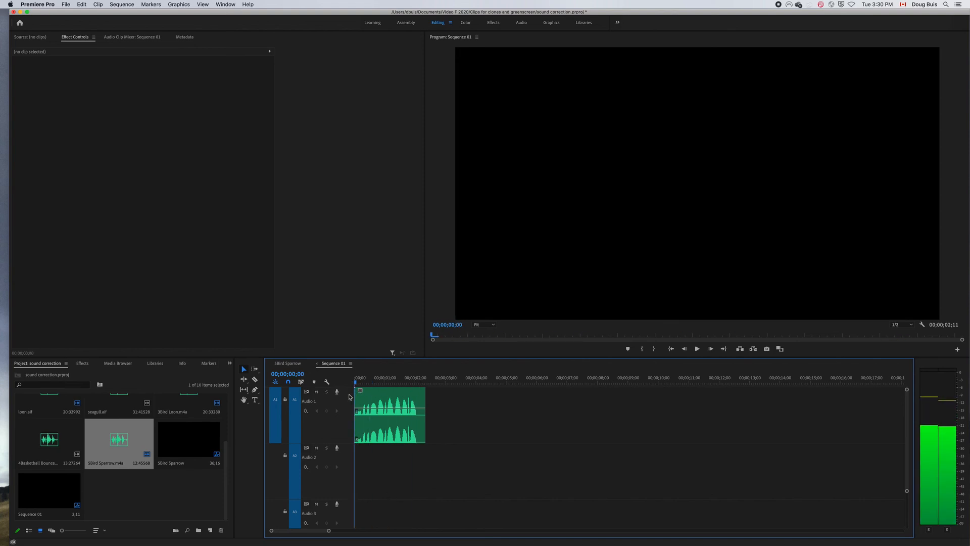
click(383, 399)
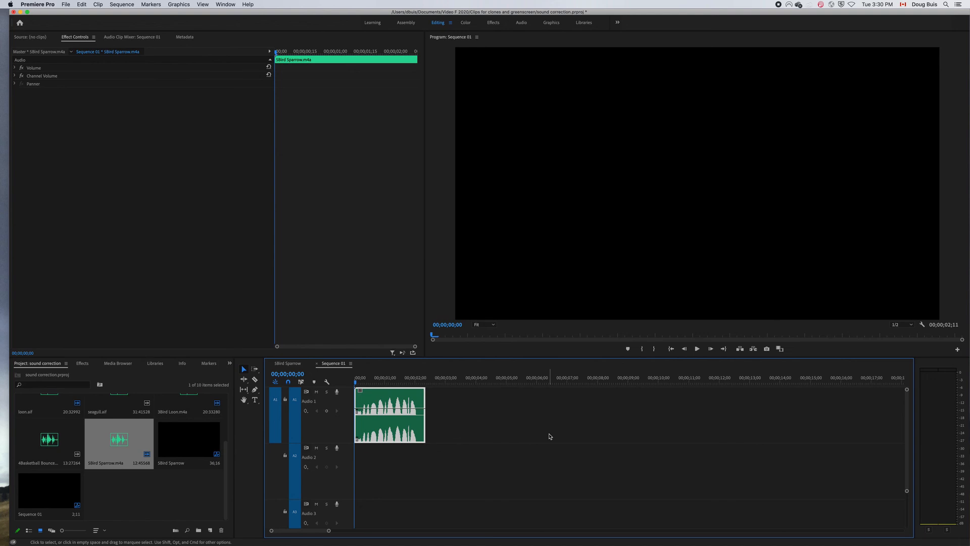
key(super+r)
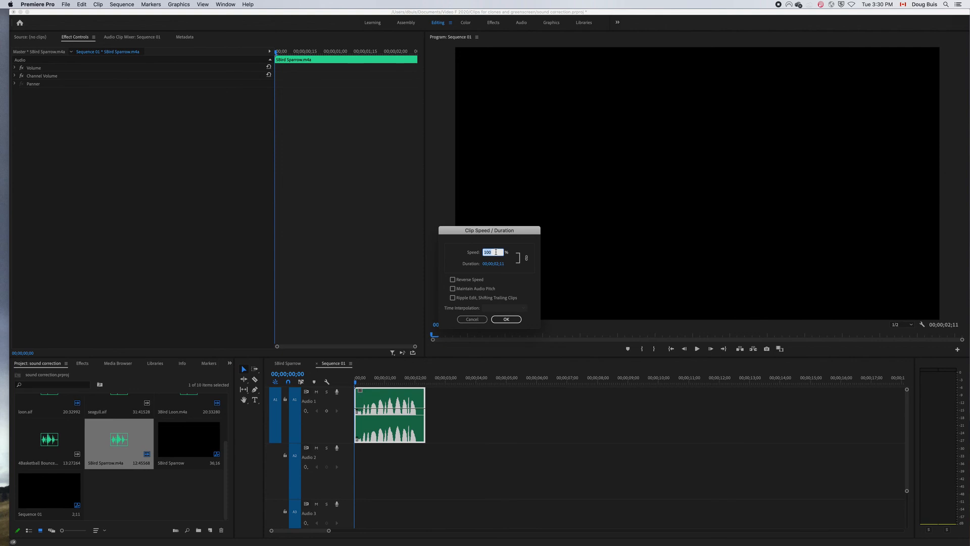
click(472, 319)
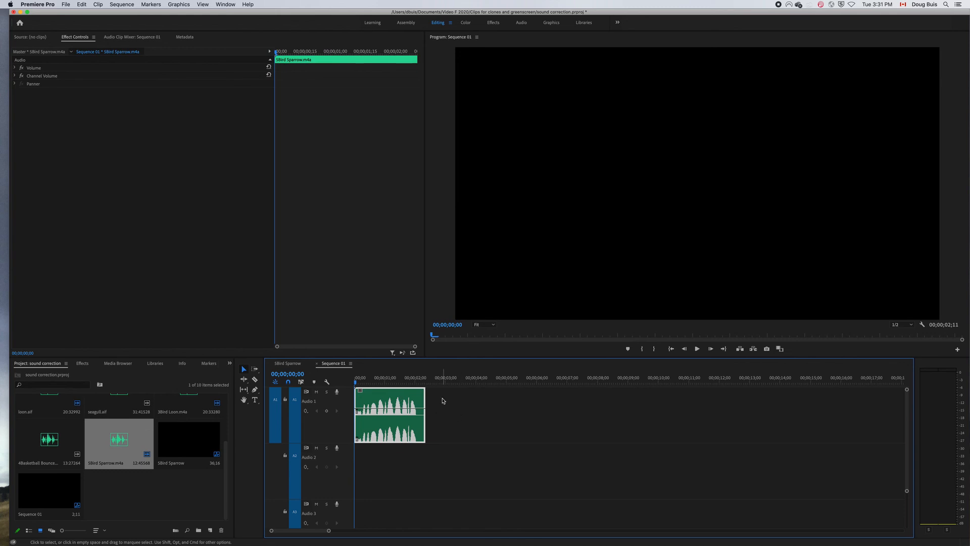
key(super+r)
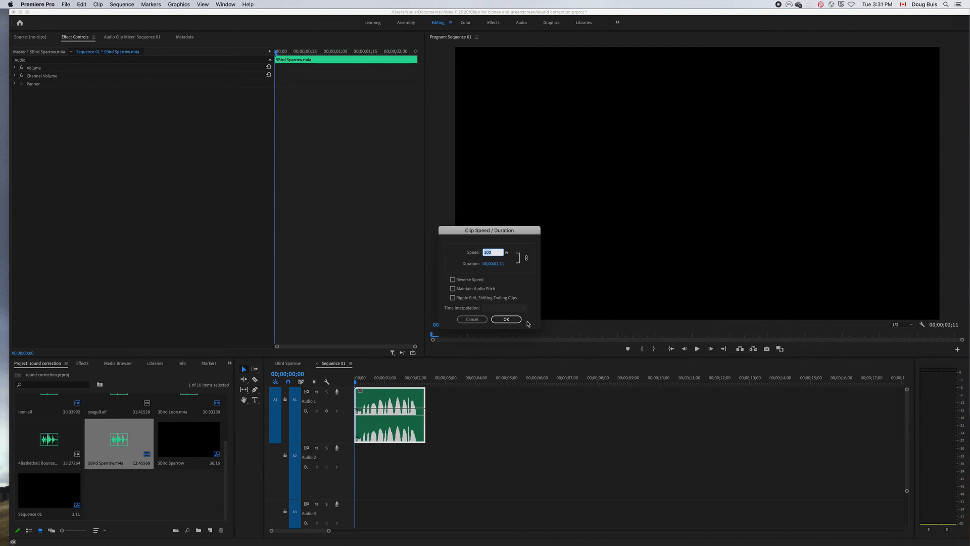
text(2)
click(506, 320)
Play the slowed sparrow clip from its start to about 12 seconds.
drag(329, 531, 464, 530)
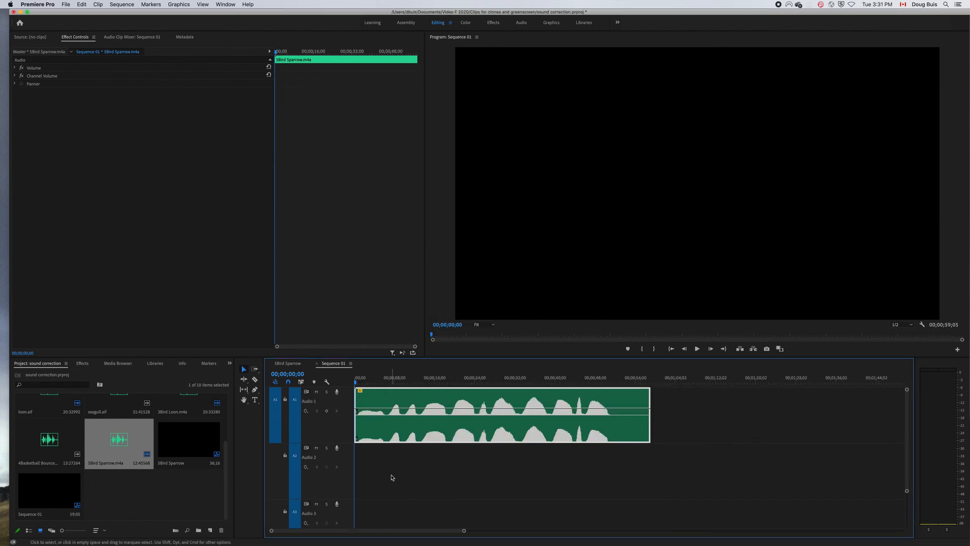
key(space)
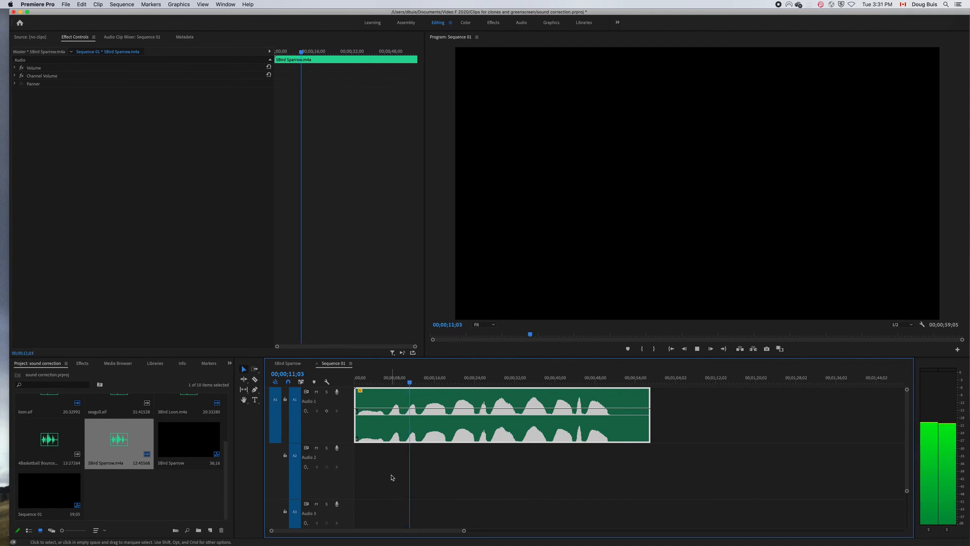
key(space)
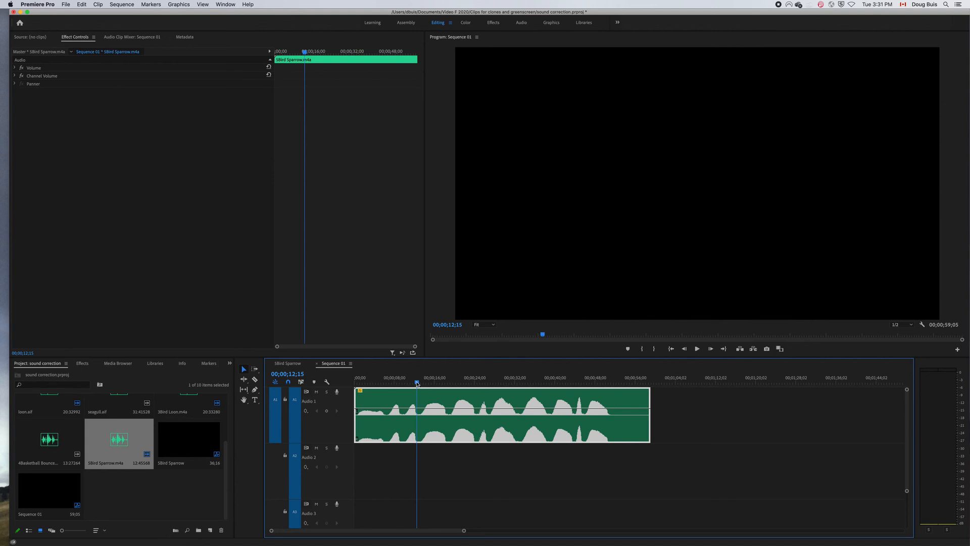
Paste a copy of the slowed sparrow clip on Audio 1 at 00;00;59;27, just after the original.
drag(417, 383, 655, 407)
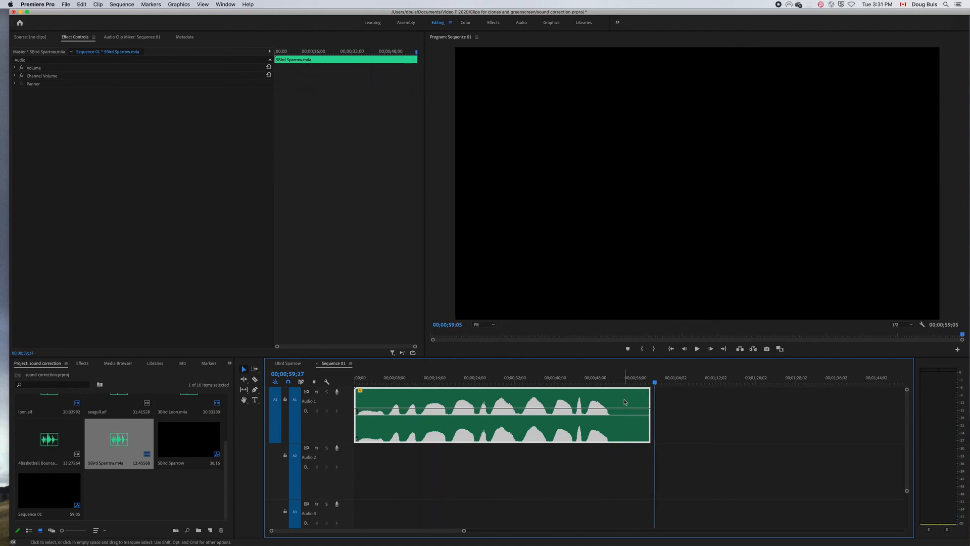
key(super+v)
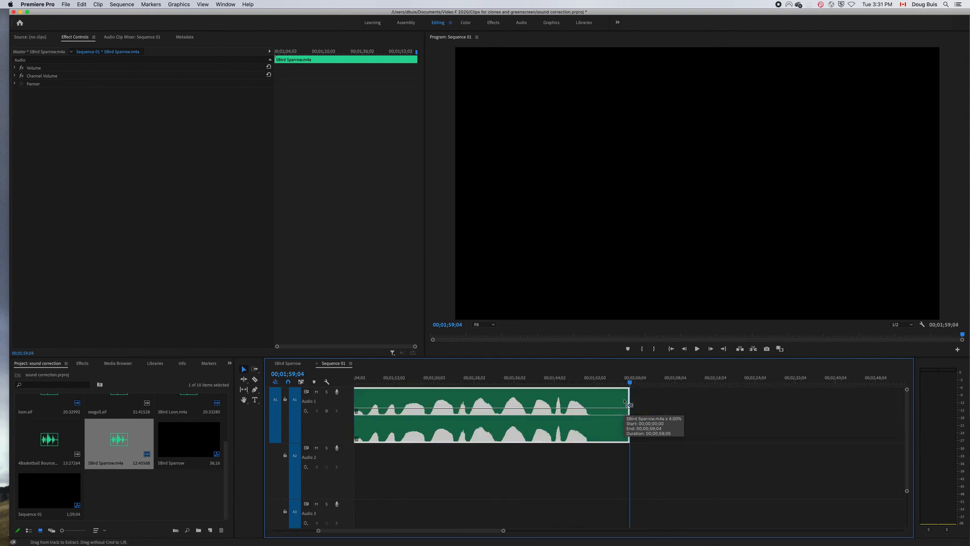
key(minus)
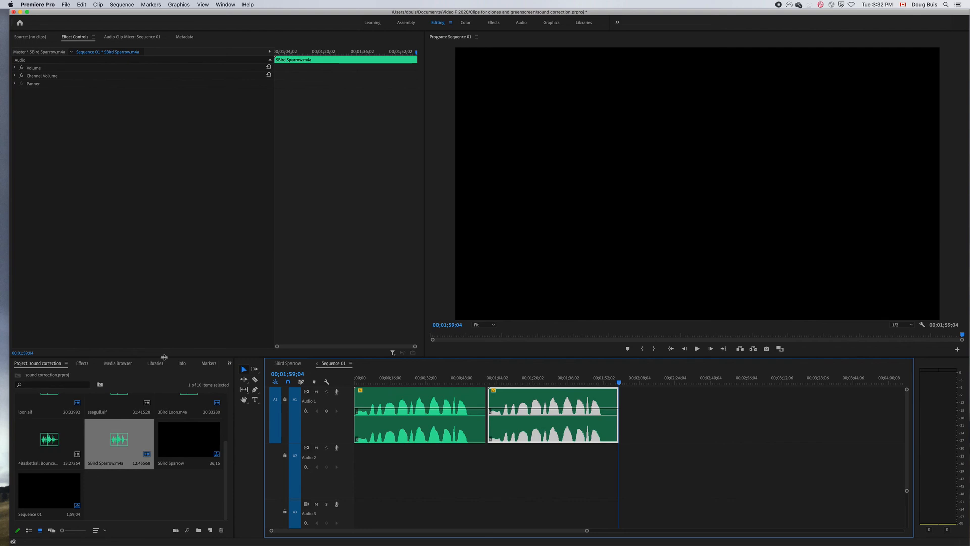
Apply the Pitch Shifter audio effect to the second sparrow clip and set its pitch transpose to 5 semi-tones.
click(82, 364)
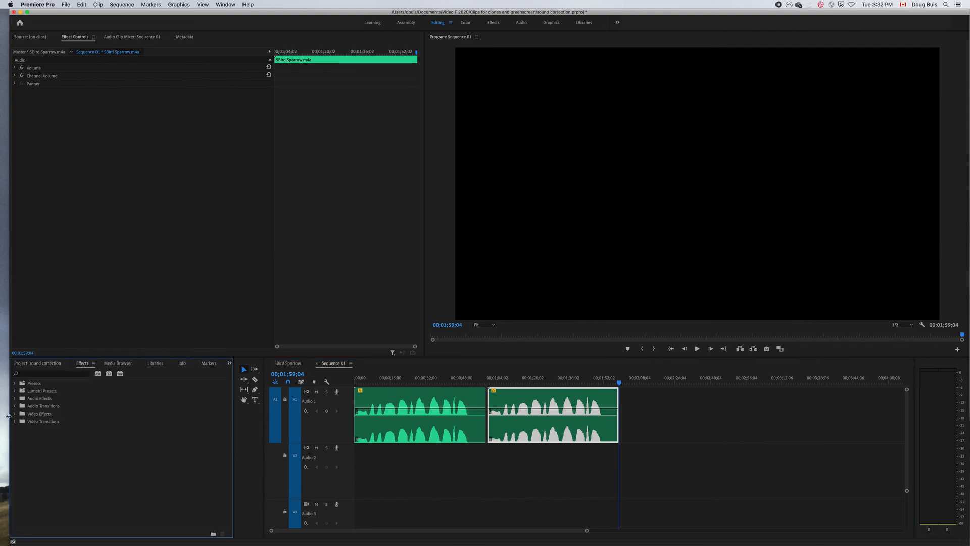
click(14, 398)
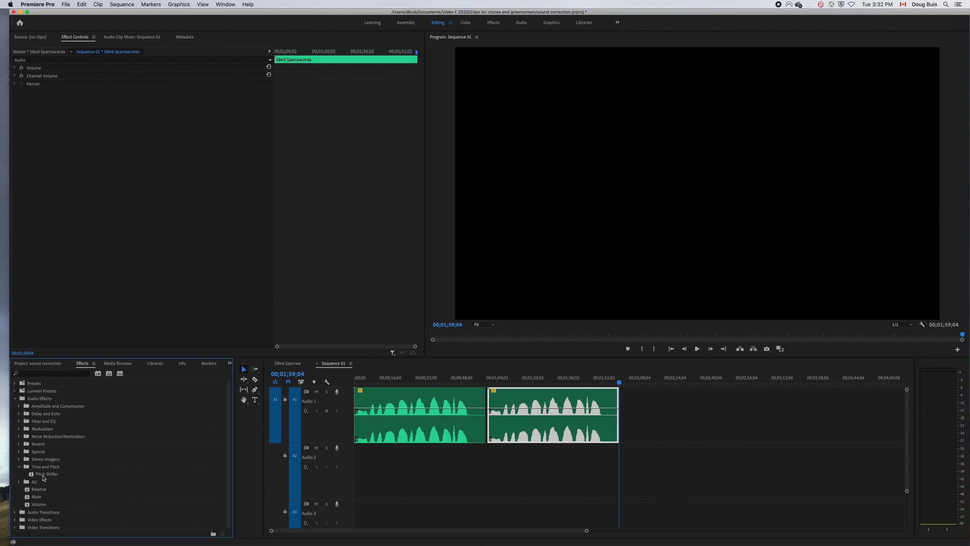
double_click(44, 476)
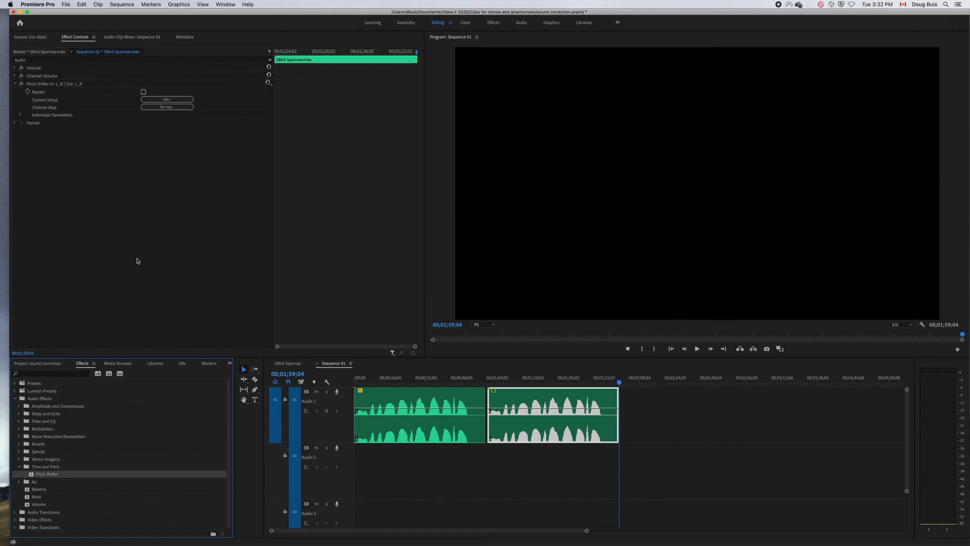
click(166, 100)
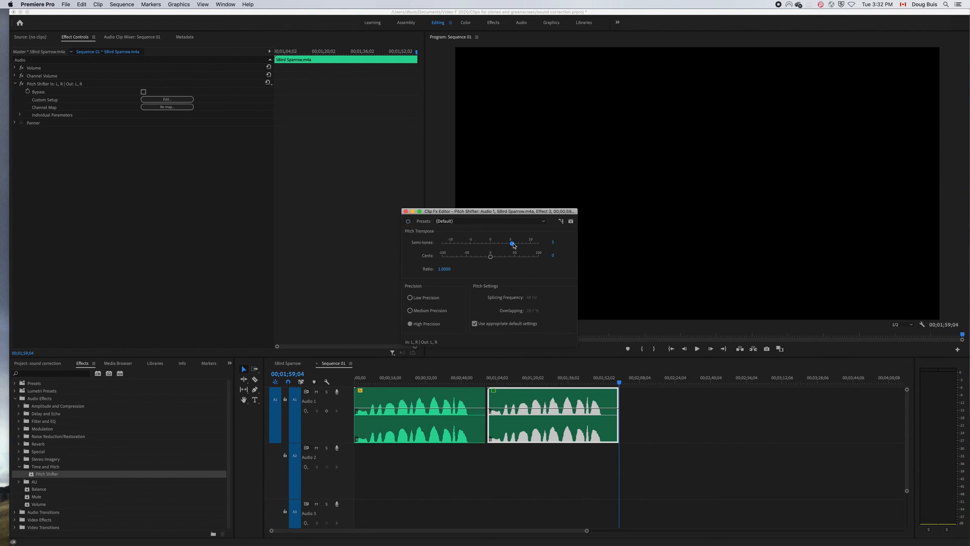
click(632, 399)
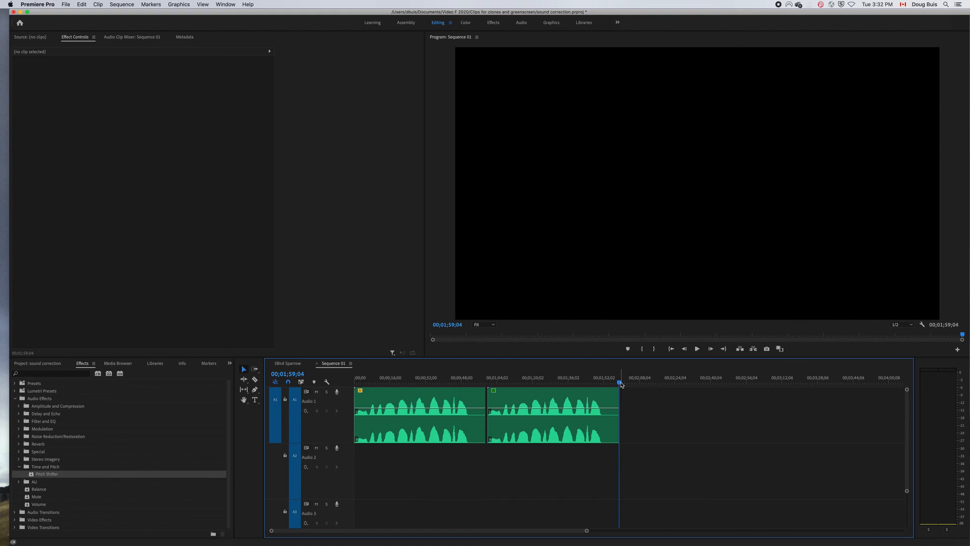
Play the pitch-shifted sparrow copy from 00;00;59;22 to about 00;01;10;05.
drag(620, 383, 489, 400)
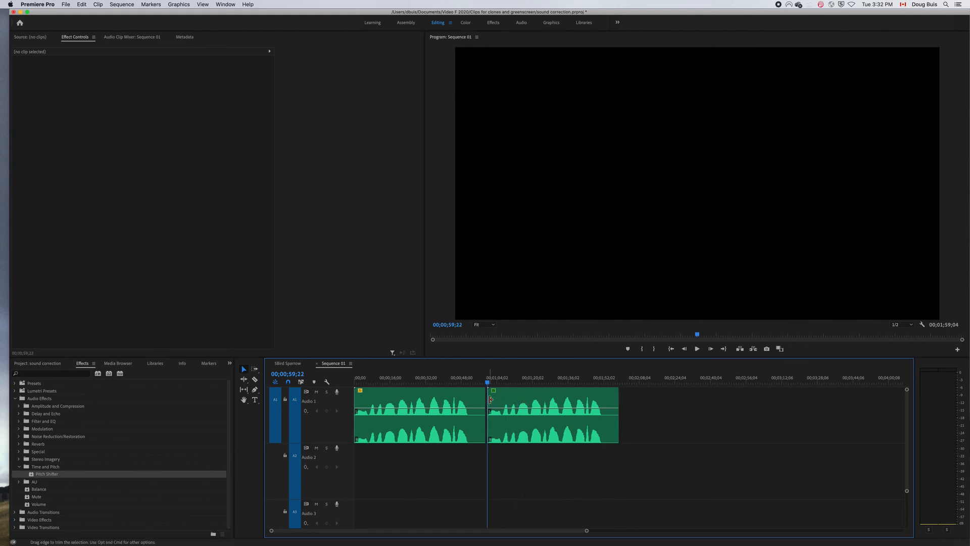
key(space)
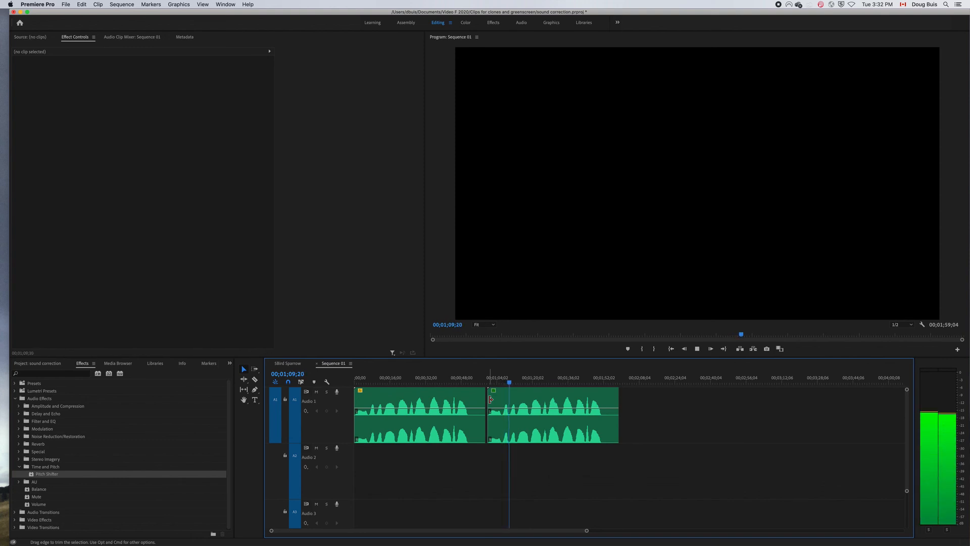
key(space)
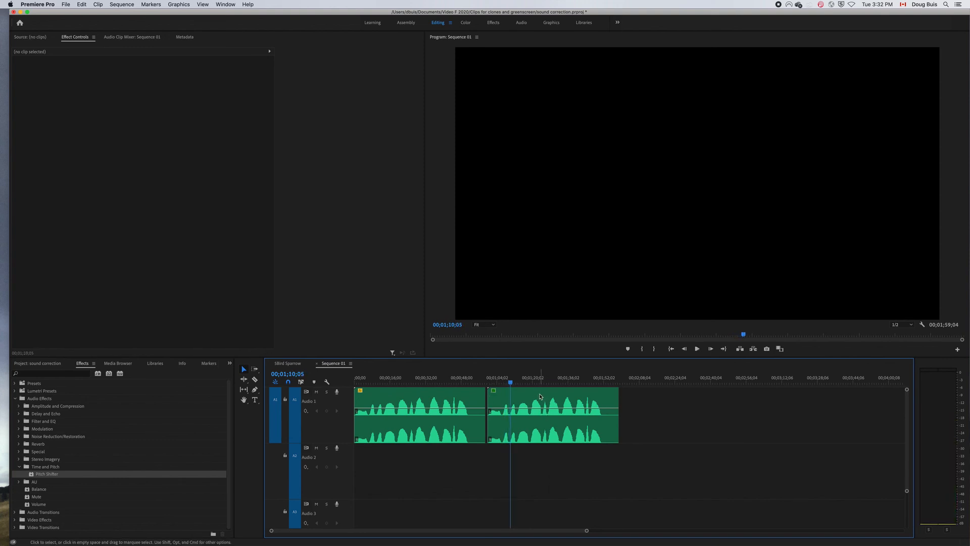
Move the pitch-shifted sparrow copy to Audio 2 beneath the original, offset a few frames later so it ends at 00;00;59;09.
drag(540, 396, 407, 457)
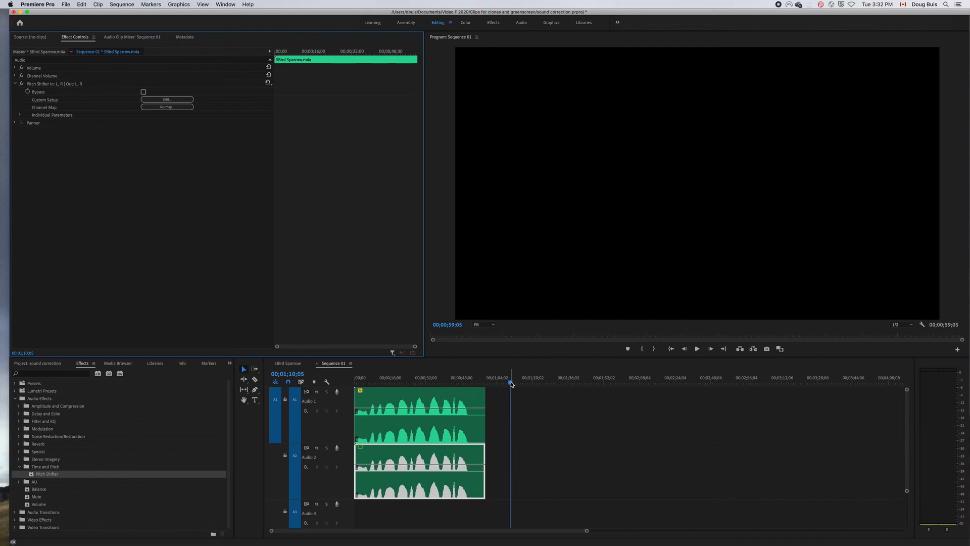
drag(511, 383, 349, 385)
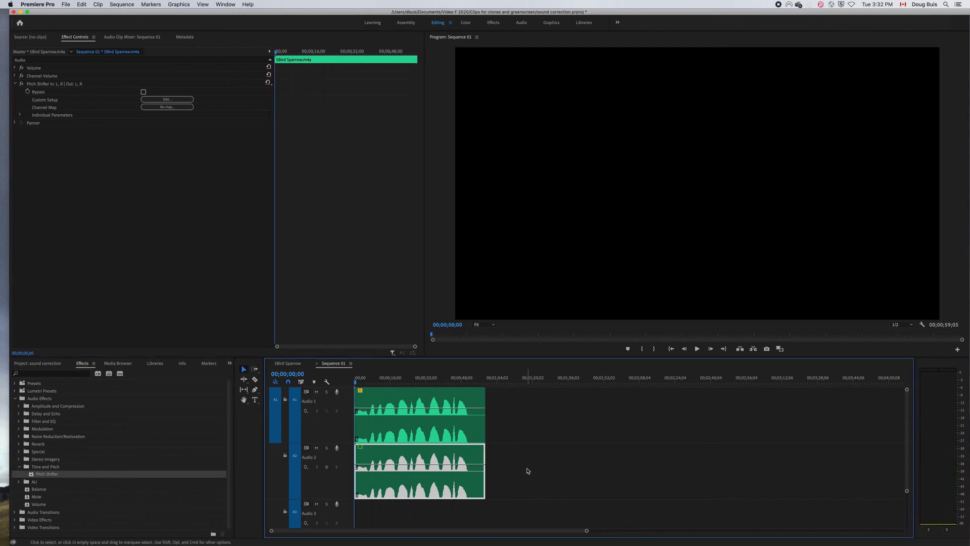
drag(586, 530, 492, 528)
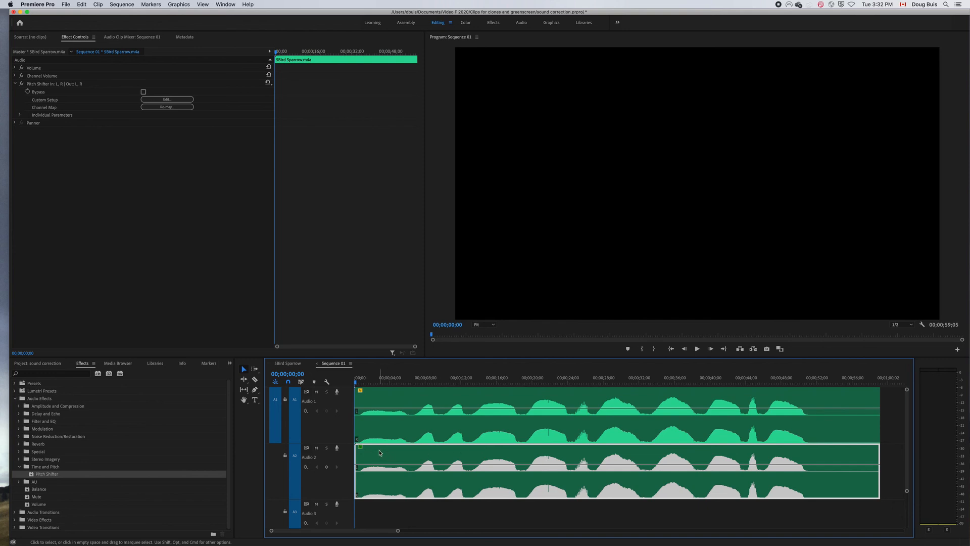
drag(380, 453, 389, 456)
drag(398, 530, 424, 532)
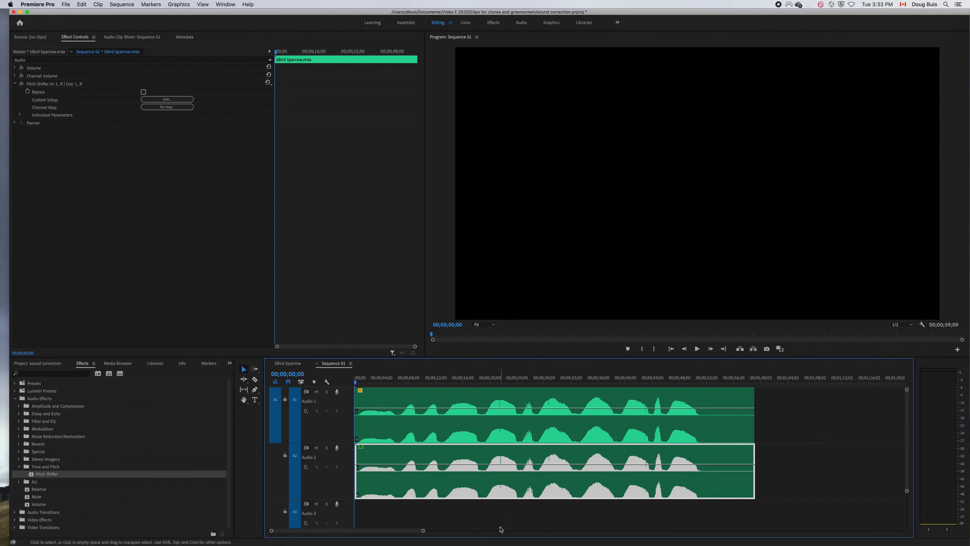
Play the two layered sparrow clips from the sequence start to about 30 seconds.
key(space)
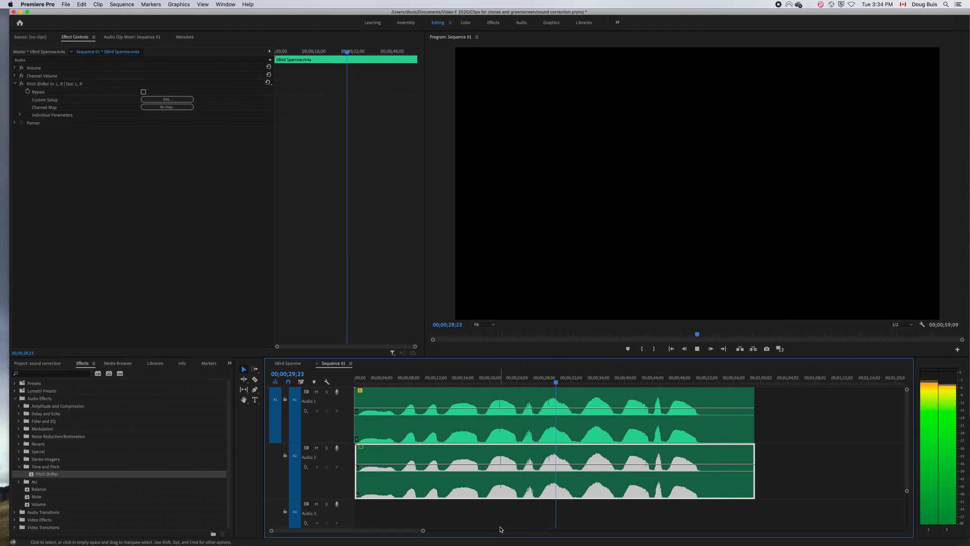
key(space)
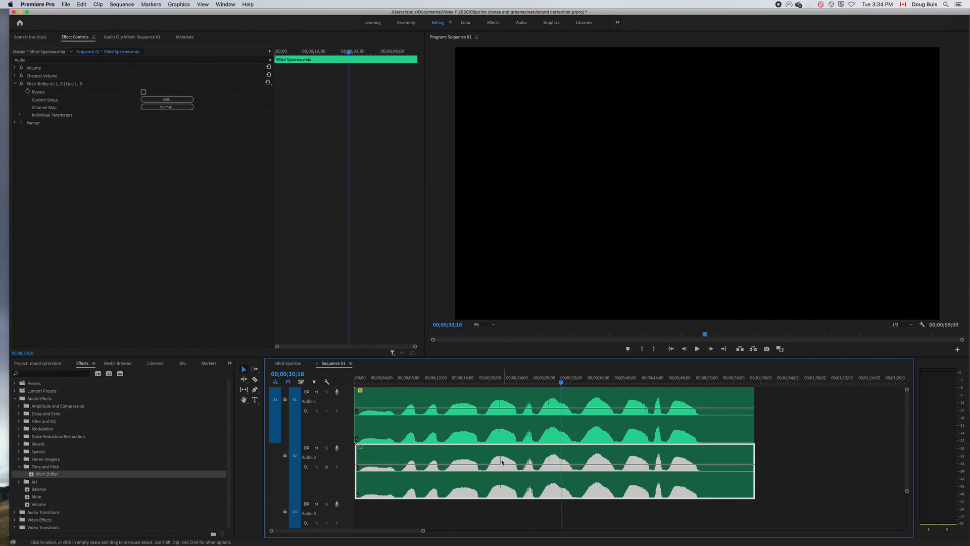
Shift the Audio 2 sparrow copy slightly later to end at 00;00;59;16, and play the layered clips from 00;00;24;03 to about 32 seconds.
drag(563, 384, 355, 384)
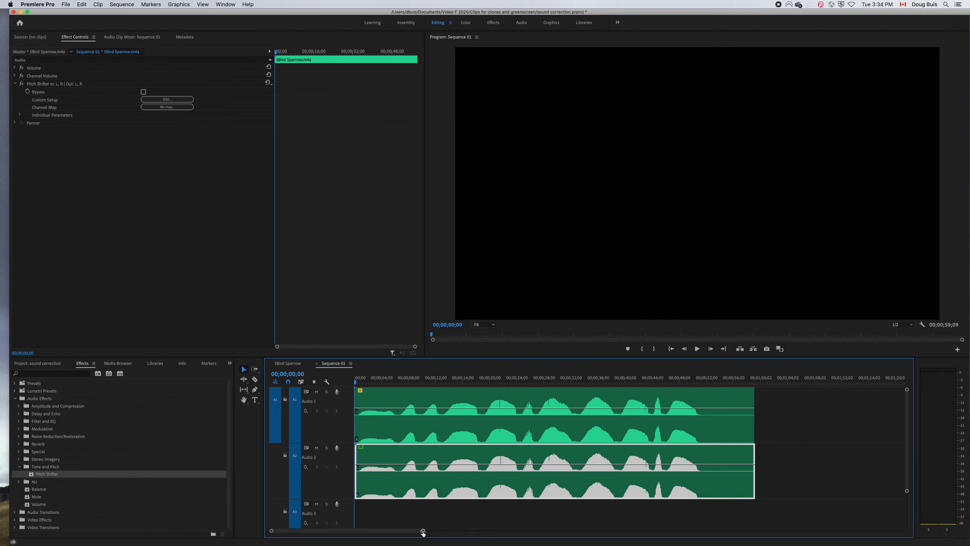
drag(422, 531, 409, 530)
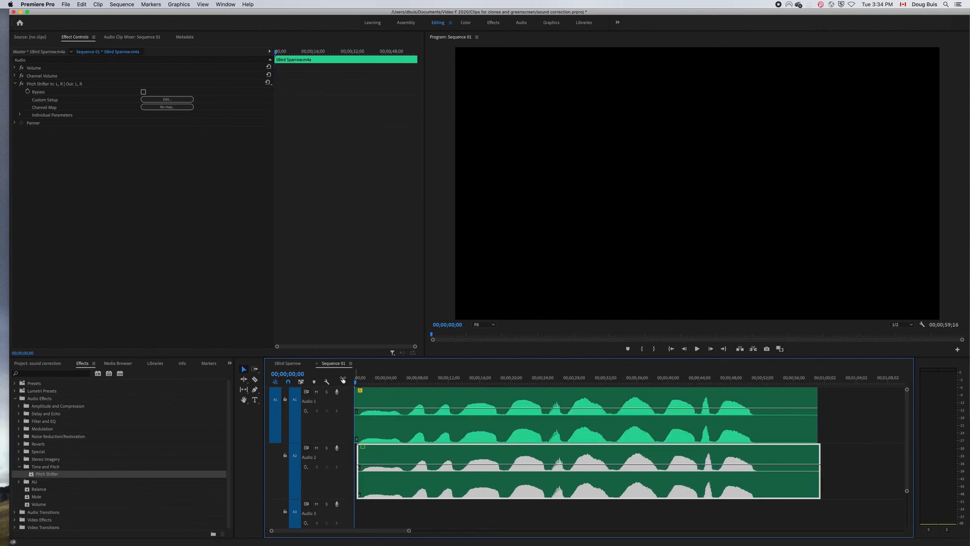
drag(357, 384, 544, 411)
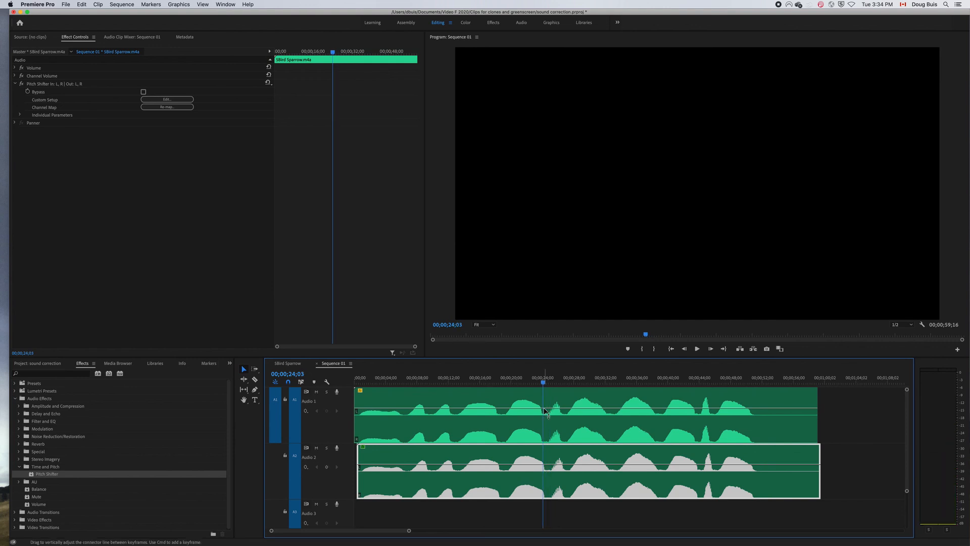
key(space)
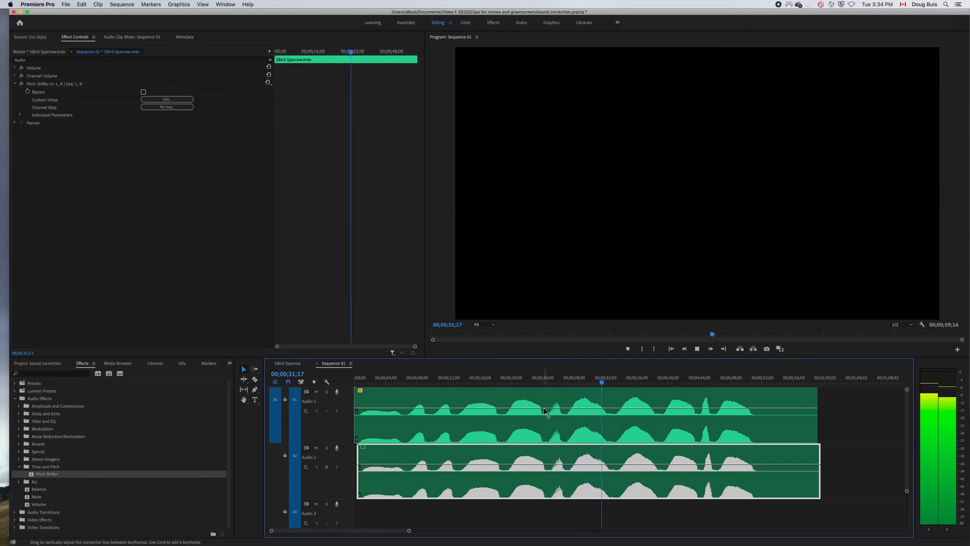
key(space)
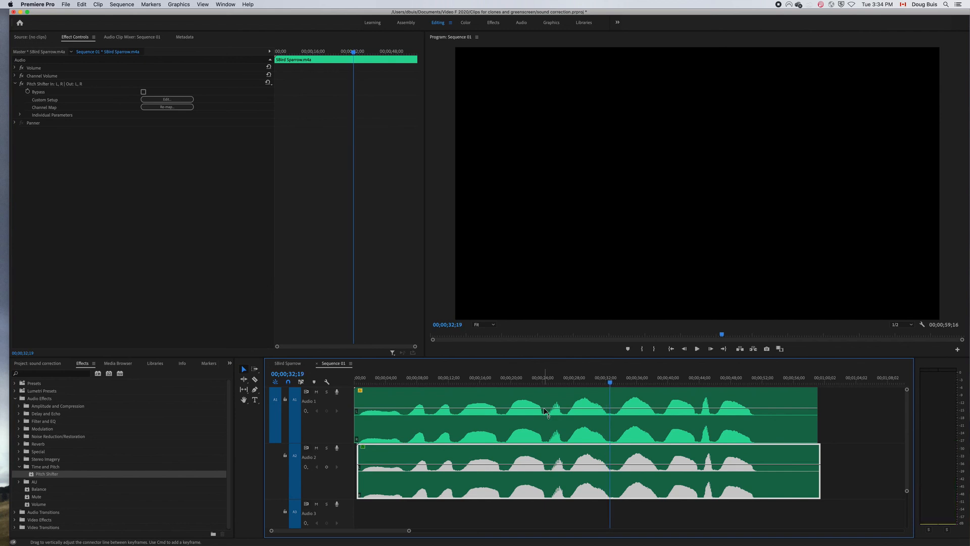